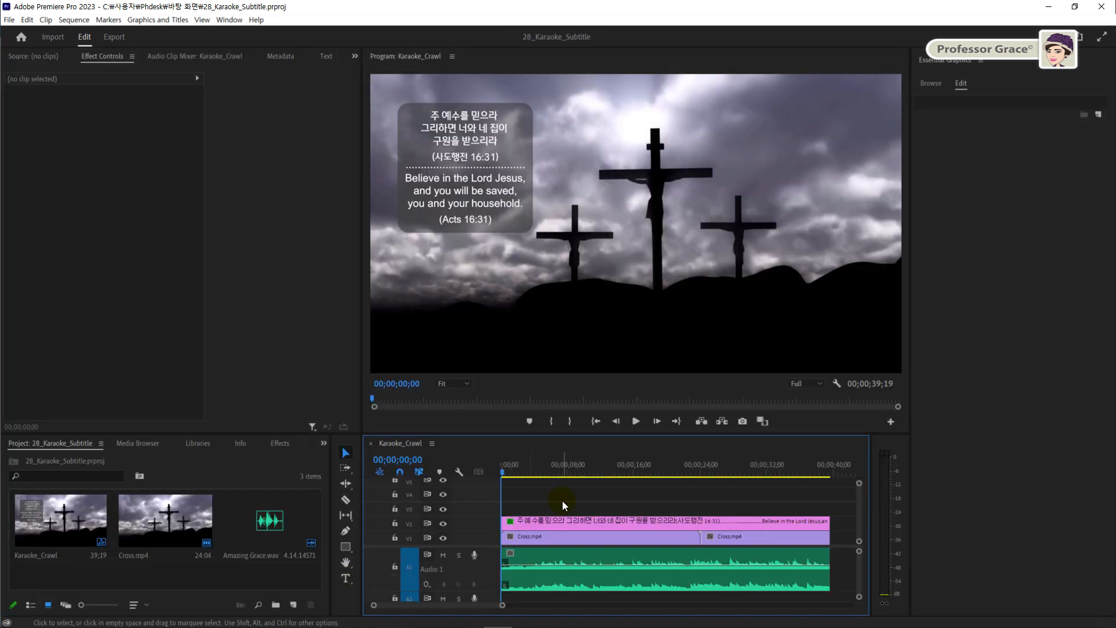
Play the Karaoke_Crawl sequence to review it and return the playhead to the beginning.
{"action": "key", "text": "space"}
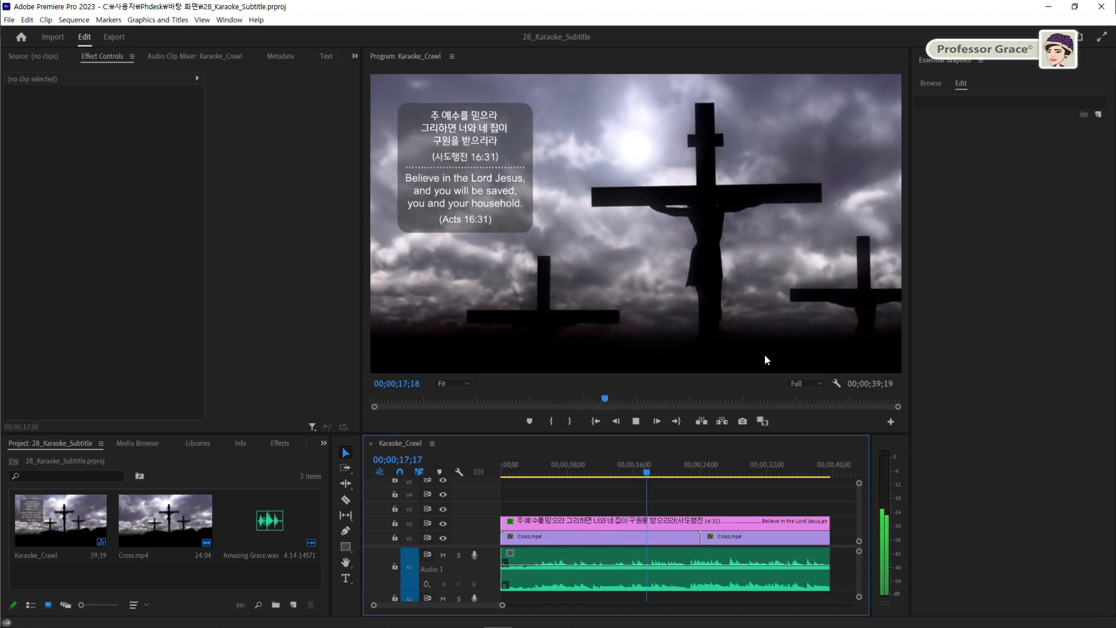
{"action": "left_click", "coordinate": [661, 471]}
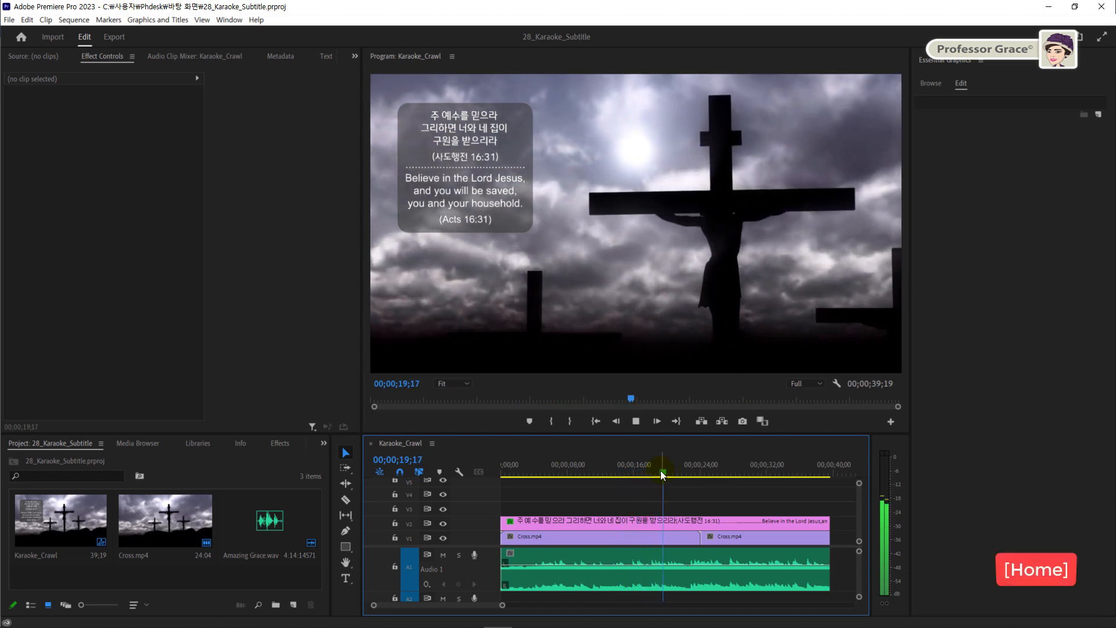
{"action": "left_click_drag", "start_coordinate": [661, 471], "coordinate": [499, 483]}
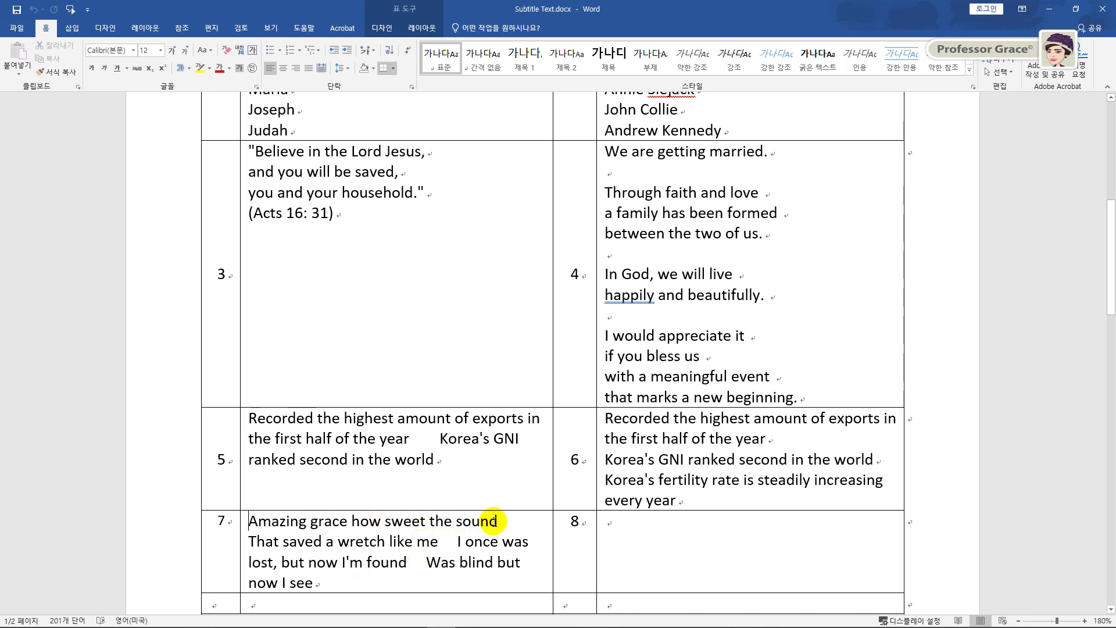
Copy the full "Amazing grace how sweet the sound" lyrics from table cell 7 of Subtitle Text.docx in Word and return to Premiere Pro.
{"action": "left_click_drag", "start_coordinate": [498, 524], "coordinate": [514, 531]}
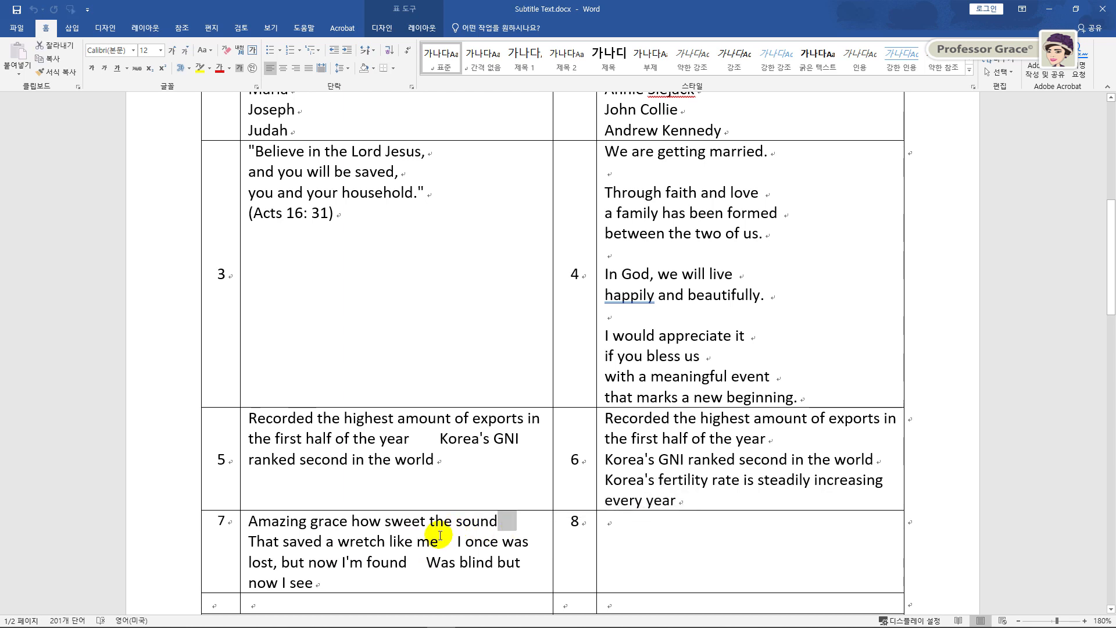
{"action": "left_click_drag", "start_coordinate": [439, 541], "coordinate": [425, 565]}
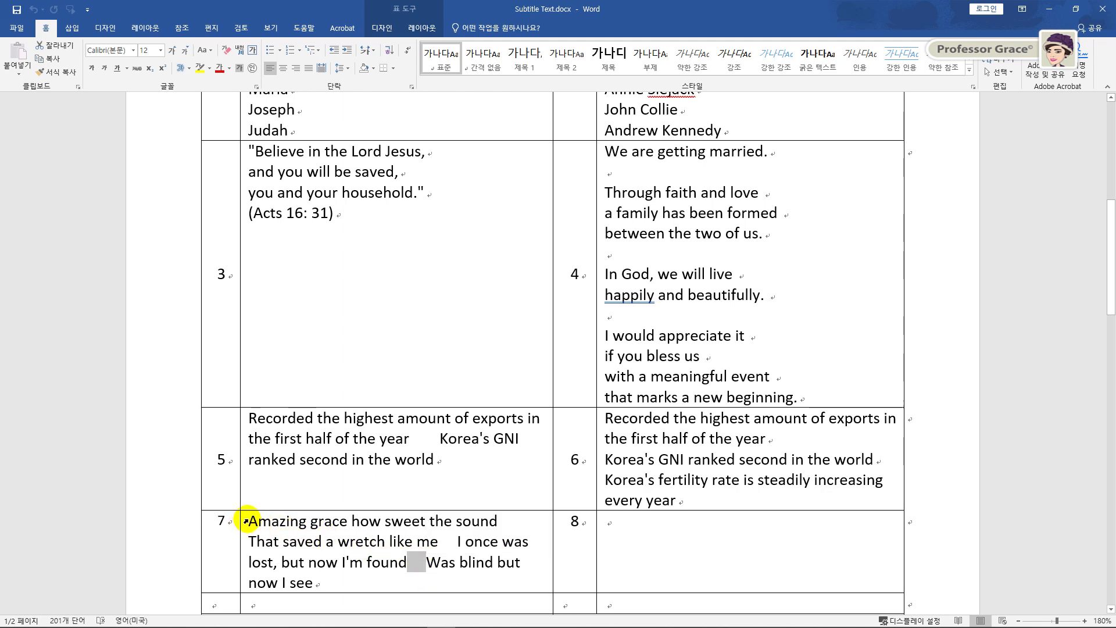
{"action": "left_click_drag", "start_coordinate": [248, 521], "coordinate": [316, 583]}
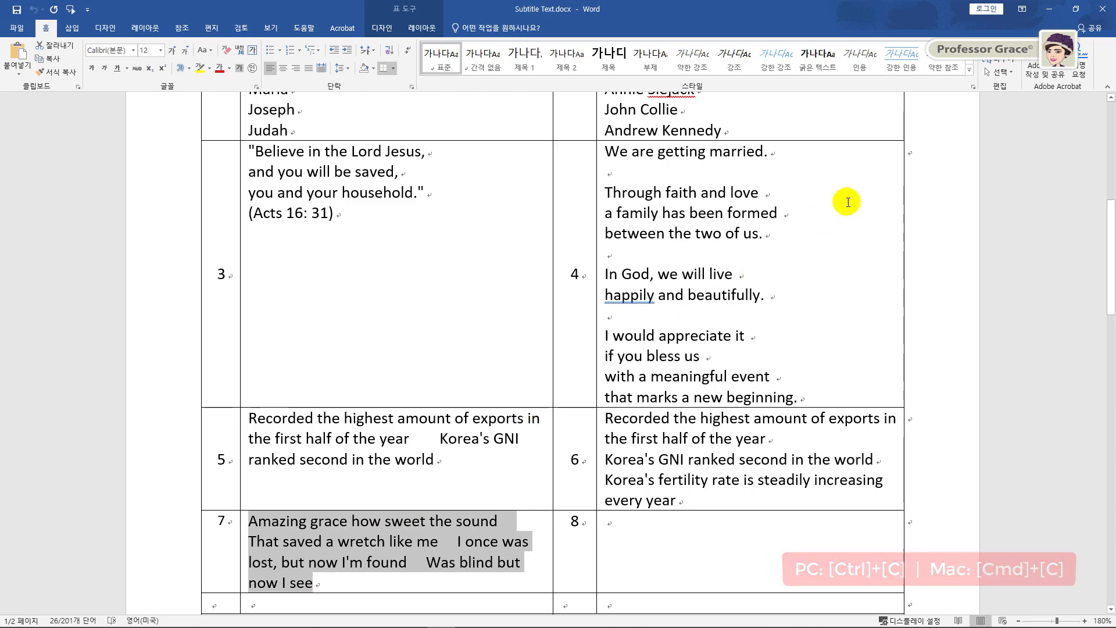
{"action": "left_click", "coordinate": [1049, 8]}
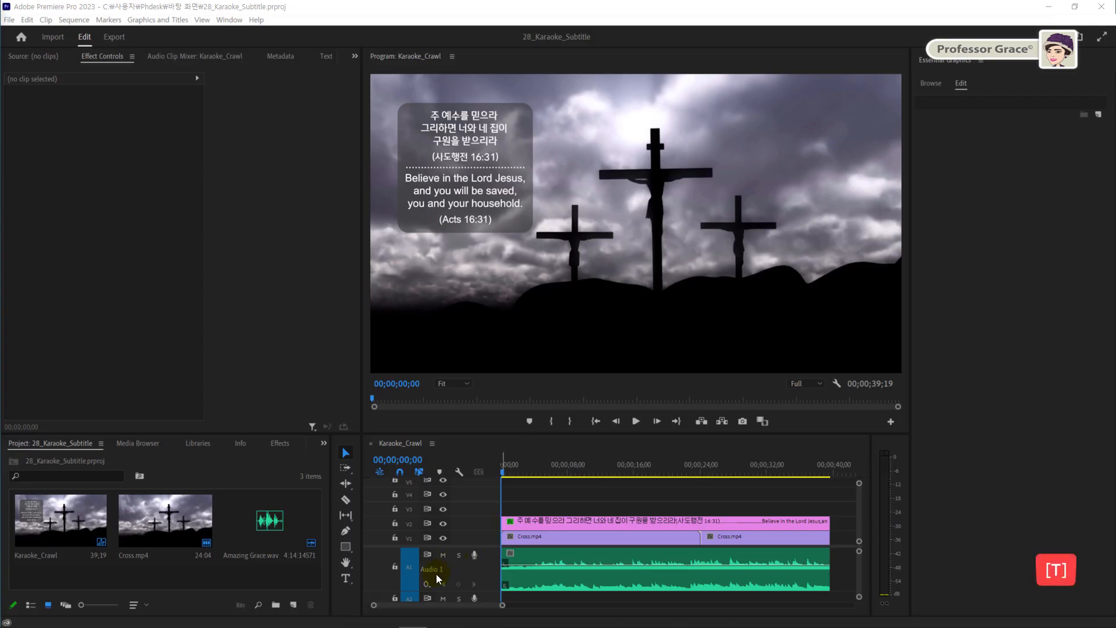
Create a horizontal text layer in the lower part of the frame and paste the copied Amazing Grace lyrics into it.
{"action": "left_click", "coordinate": [346, 576]}
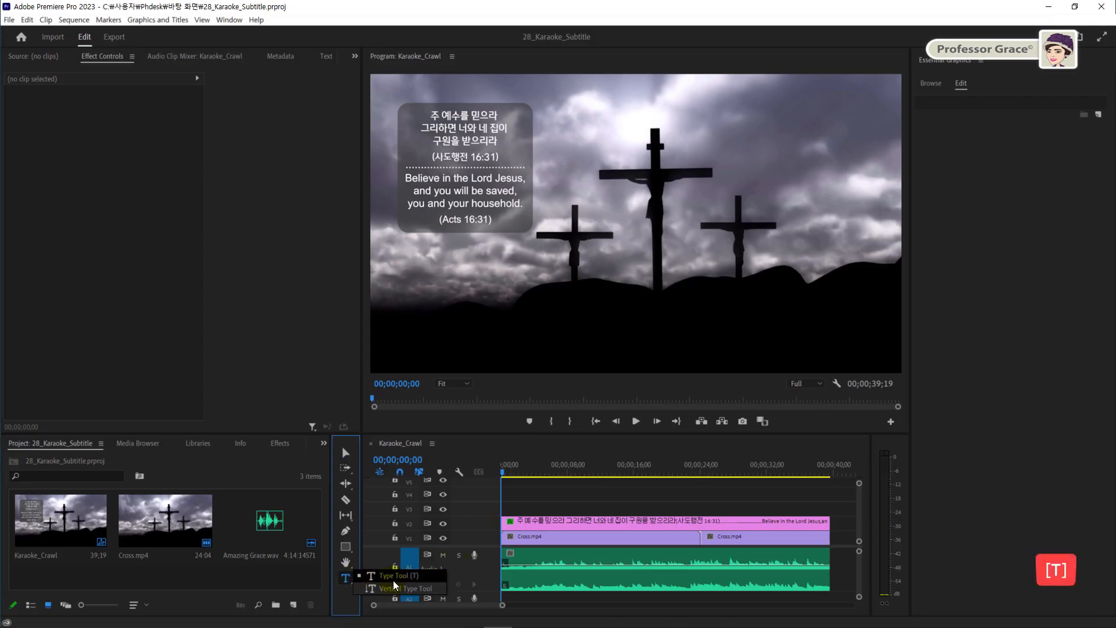
{"action": "left_click", "coordinate": [393, 579]}
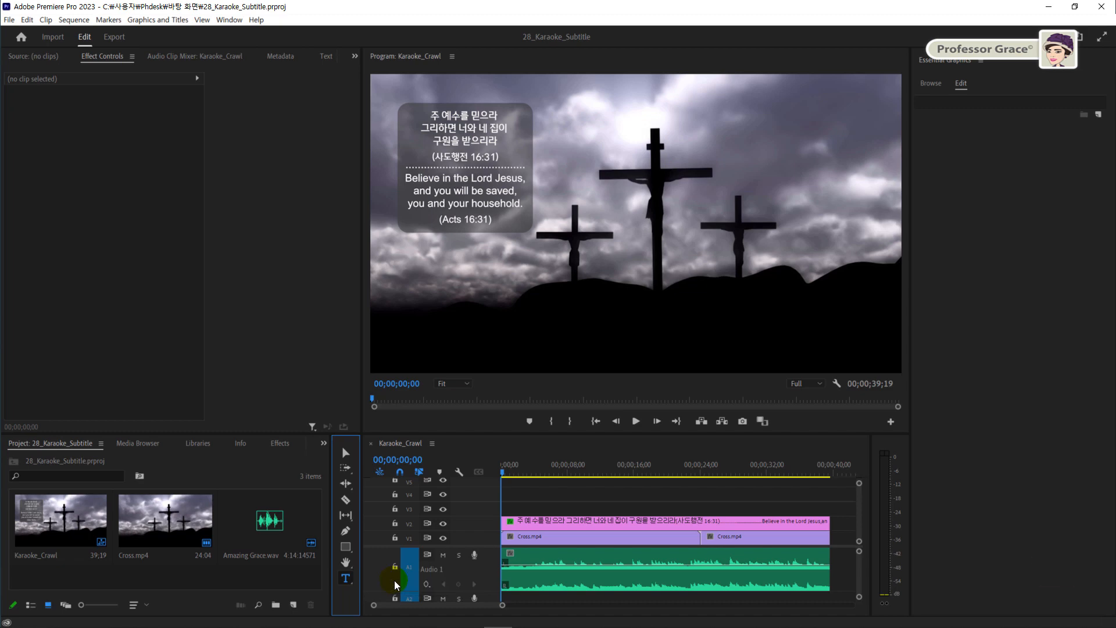
{"action": "left_click", "coordinate": [440, 352]}
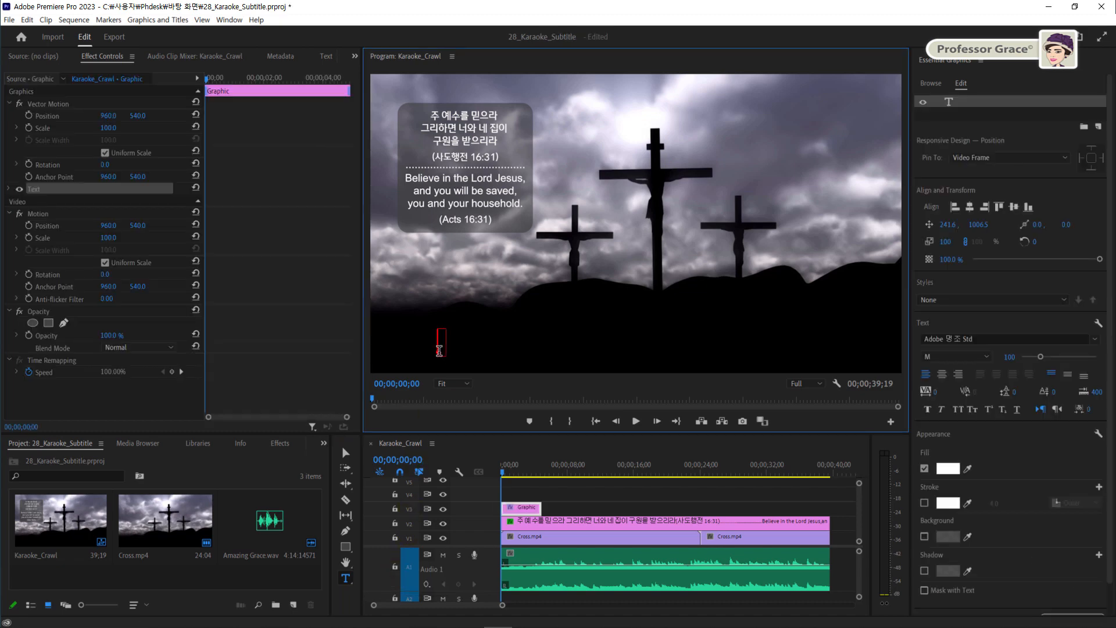
{"action": "key", "text": "ctrl+v"}
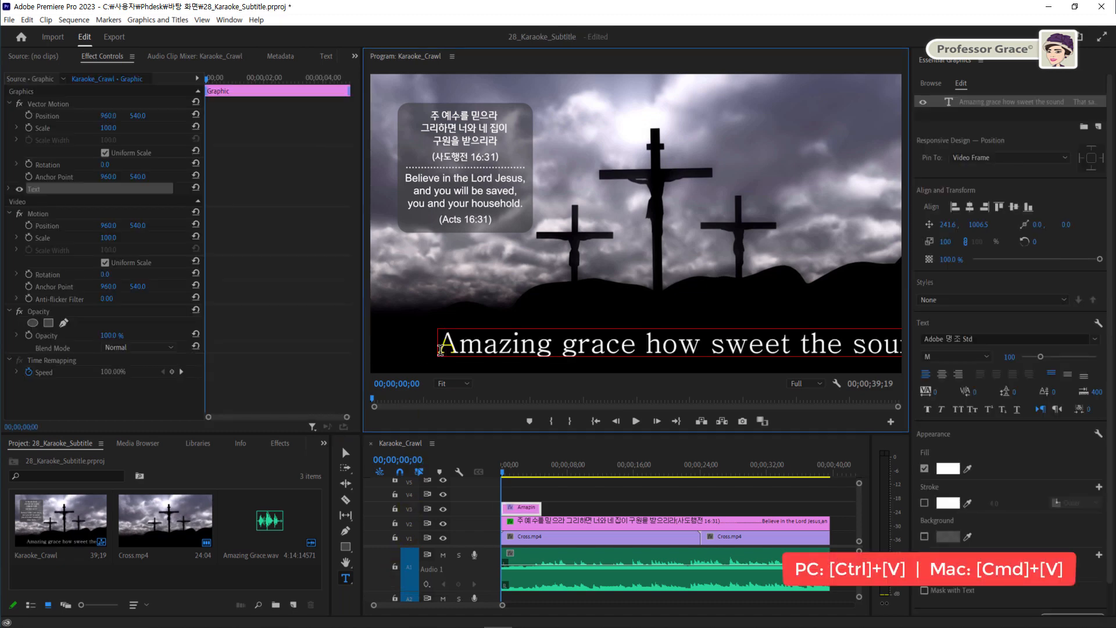
{"action": "left_click", "coordinate": [347, 453]}
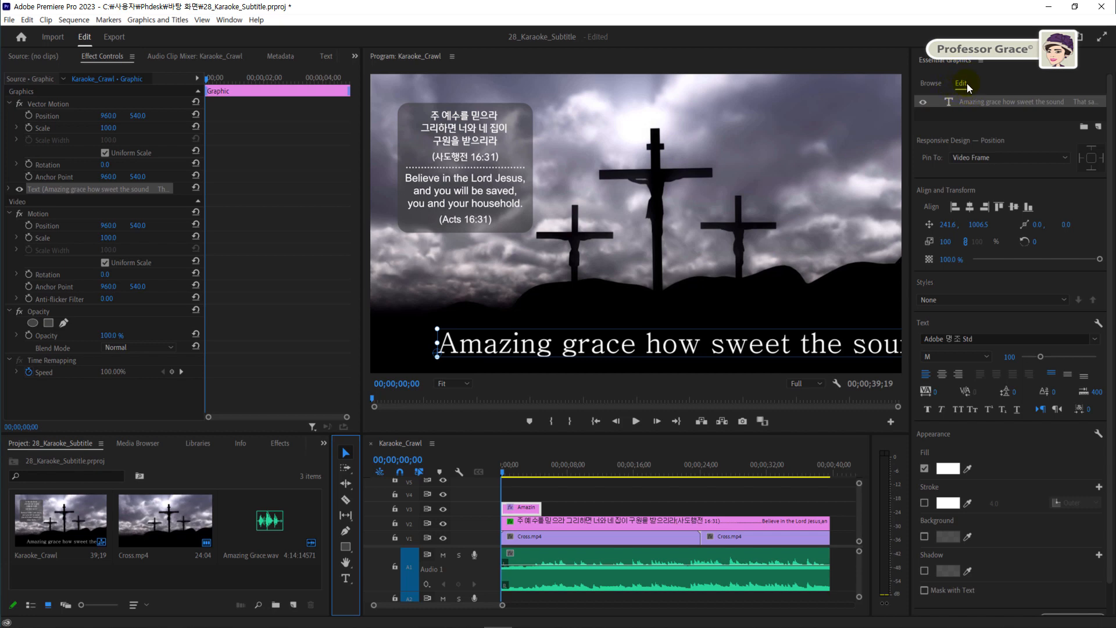
Set the lyrics text's font to Arial with the Bold style.
{"action": "left_click", "coordinate": [1096, 339]}
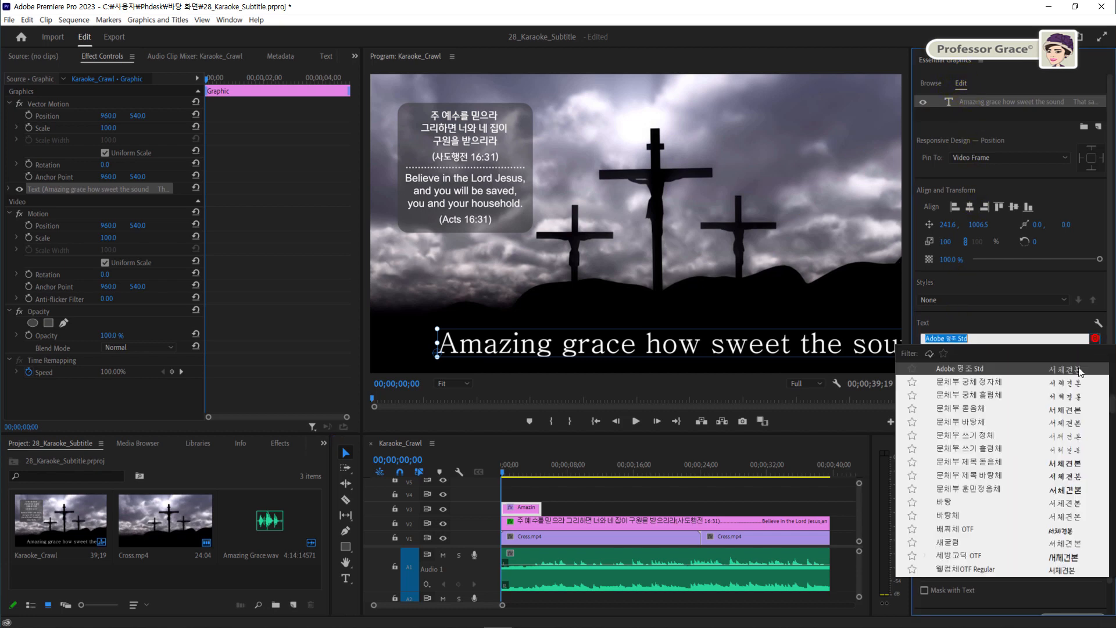
{"action": "scroll", "coordinate": [1009, 462], "scroll_direction": "down", "scroll_amount": 5}
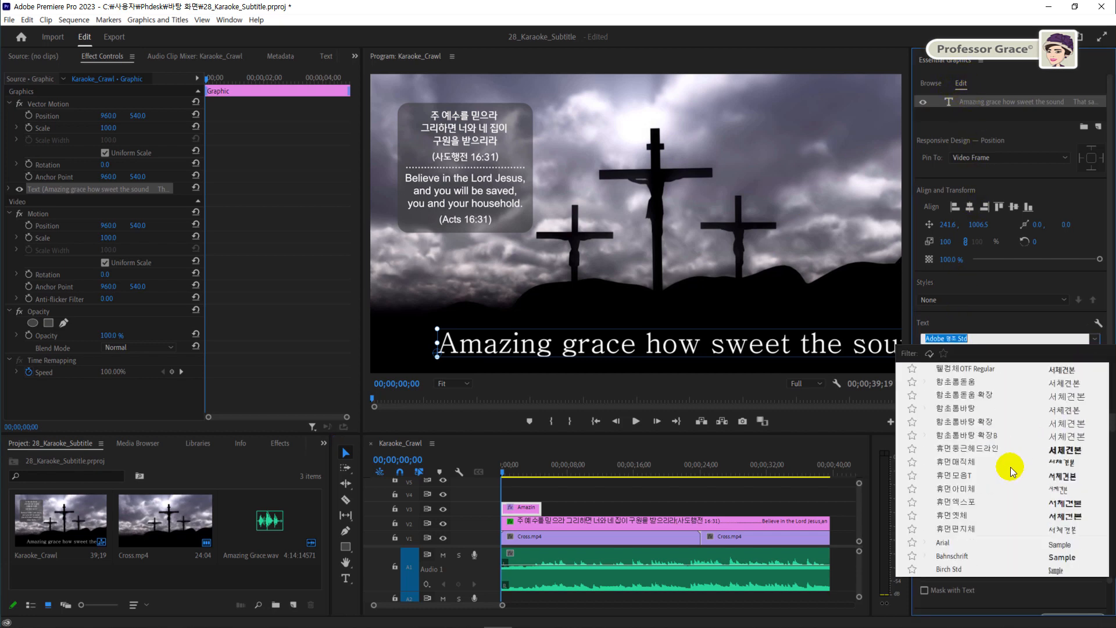
{"action": "left_click", "coordinate": [942, 543]}
{"action": "left_click", "coordinate": [991, 356]}
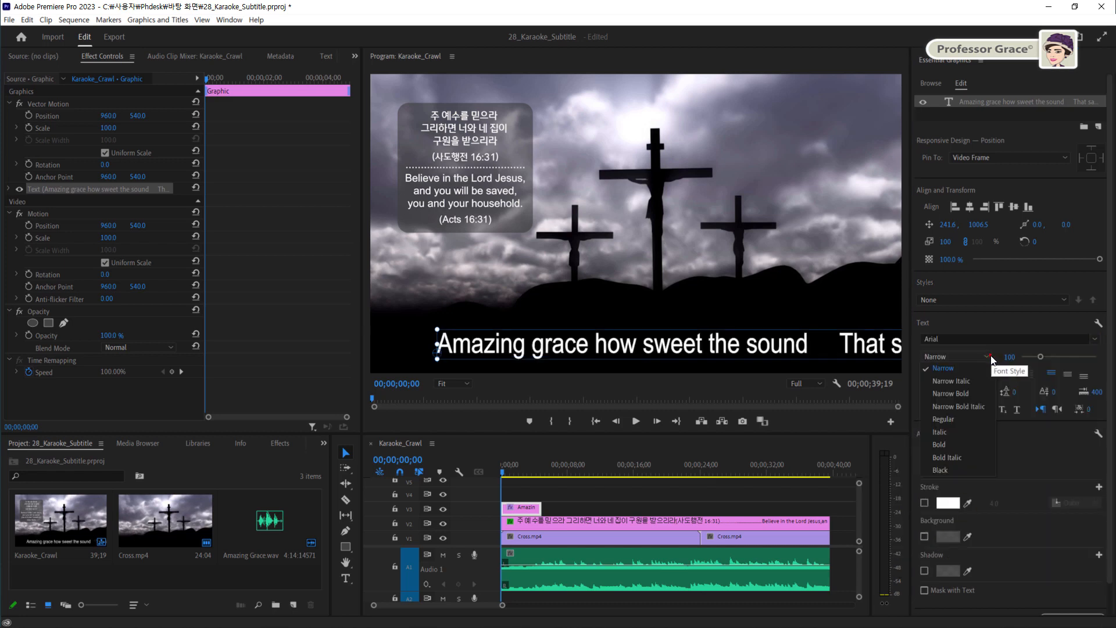
{"action": "left_click", "coordinate": [959, 445]}
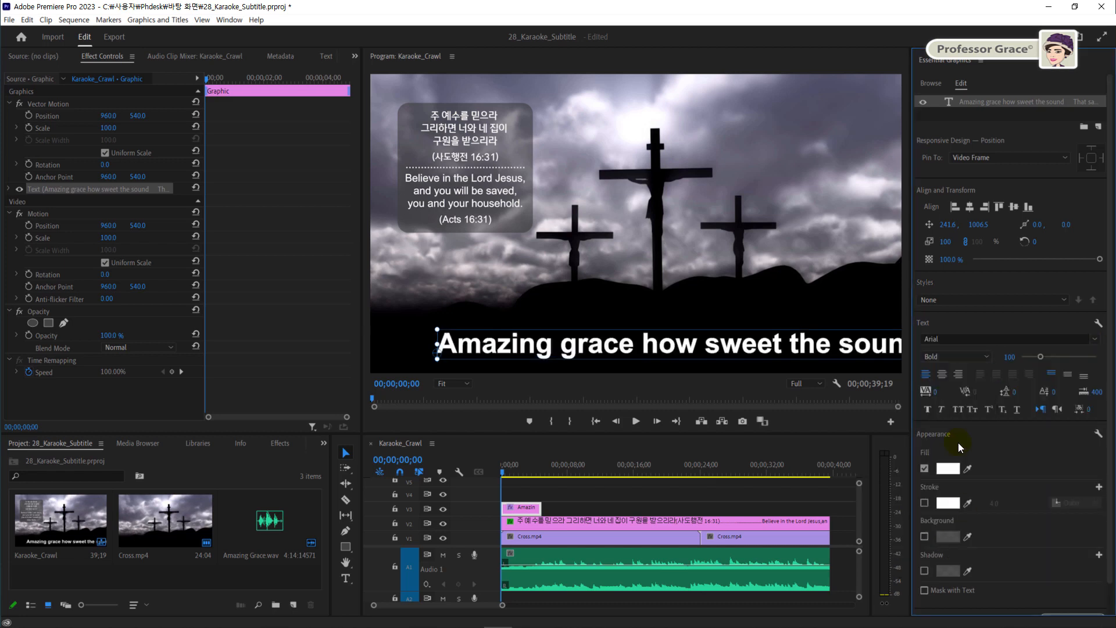
Set the lyrics' font size to 60 and shift the graphic's Vector Motion Position to 965, 573.
{"action": "left_click", "coordinate": [1009, 357]}
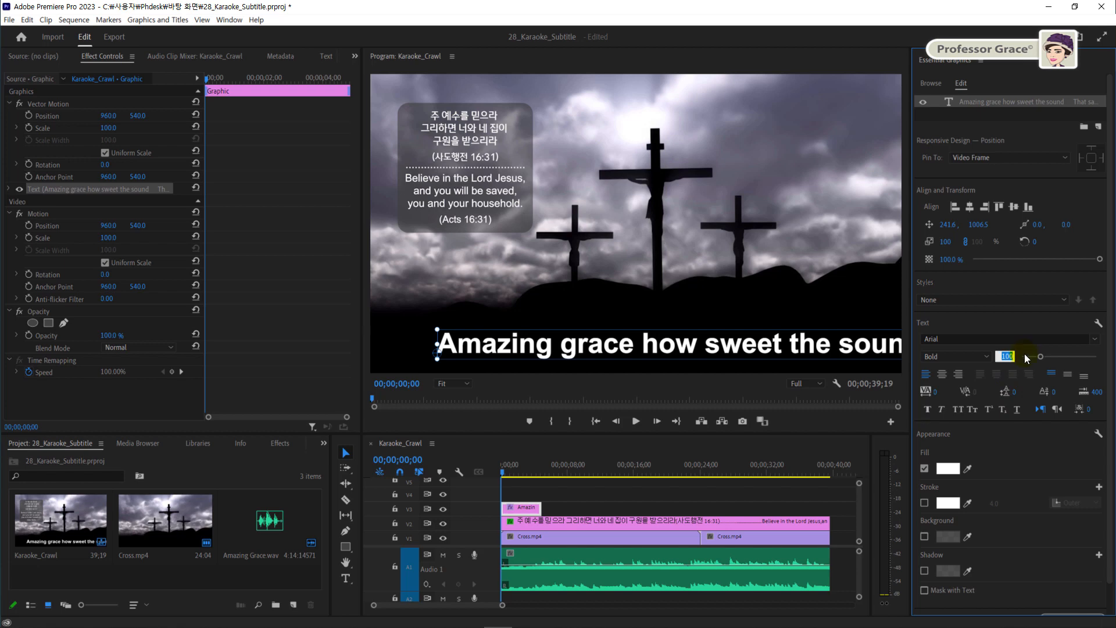
{"action": "type", "text": "60"}
{"action": "key", "text": "Return"}
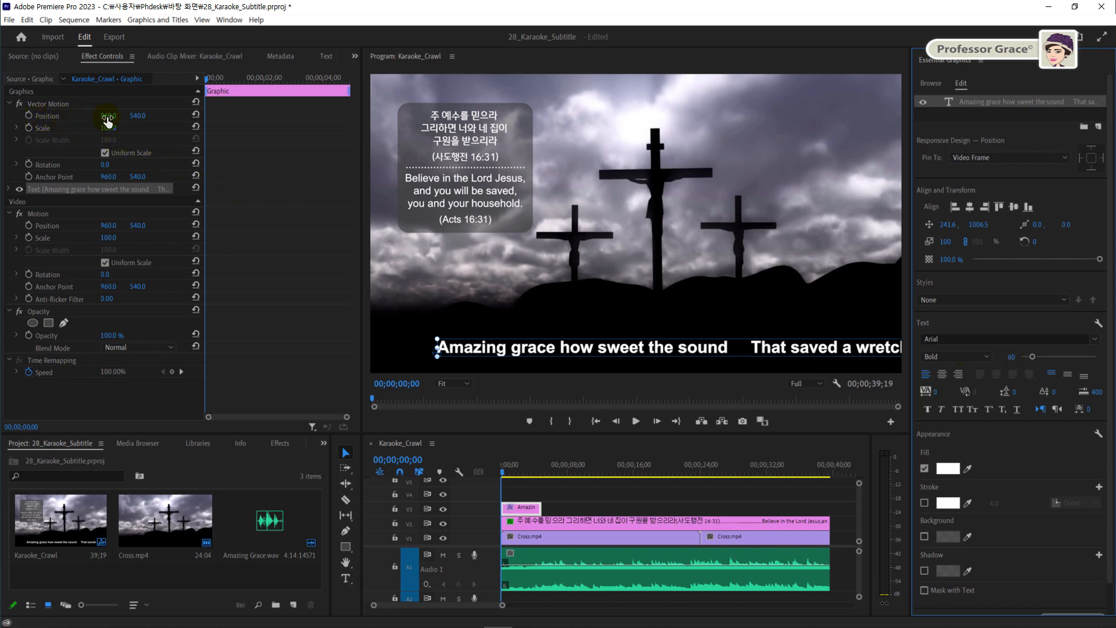
{"action": "left_click_drag", "start_coordinate": [108, 118], "coordinate": [158, 116]}
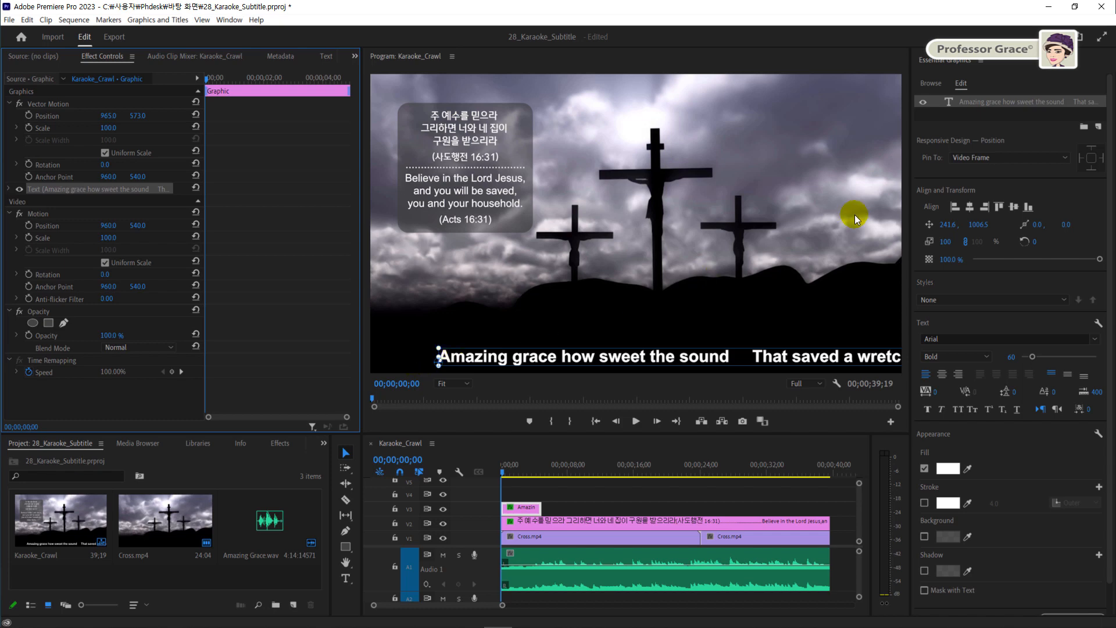
Add Jesus_Cross.png from the Graphic folder as a layer of the lyrics graphic and place it just before the word "Amazing".
{"action": "left_click", "coordinate": [1098, 128]}
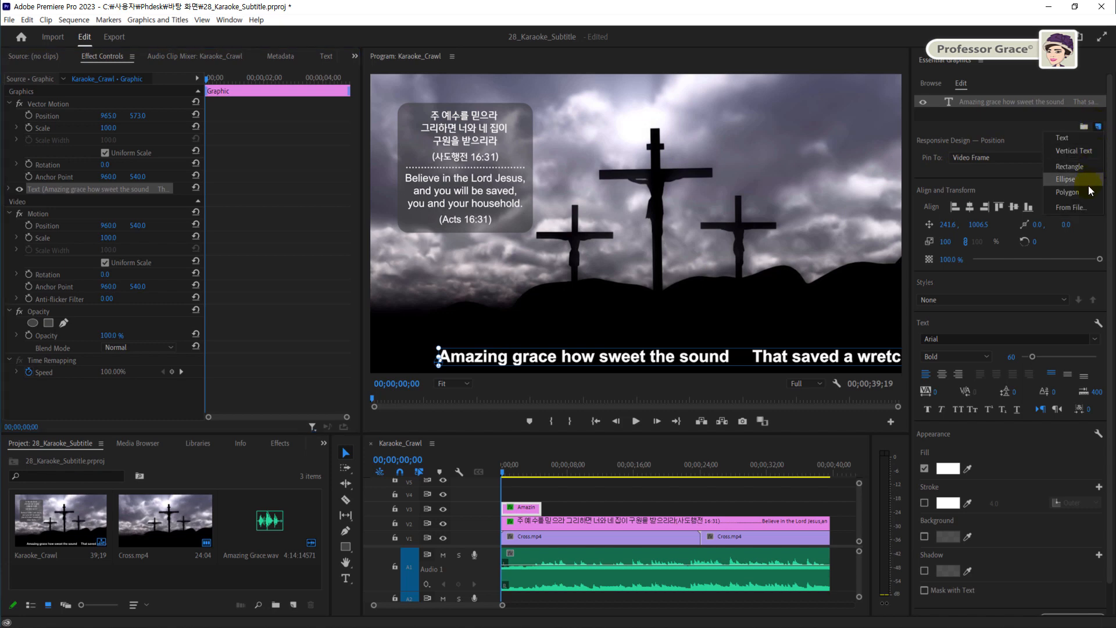
{"action": "left_click", "coordinate": [1088, 209]}
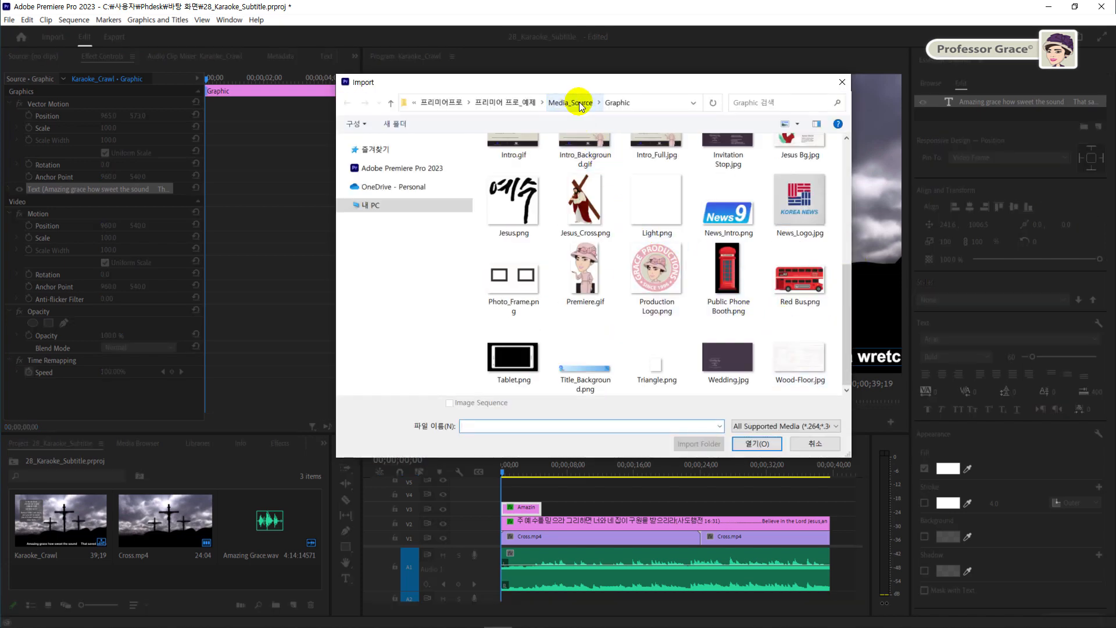
{"action": "left_click", "coordinate": [583, 200]}
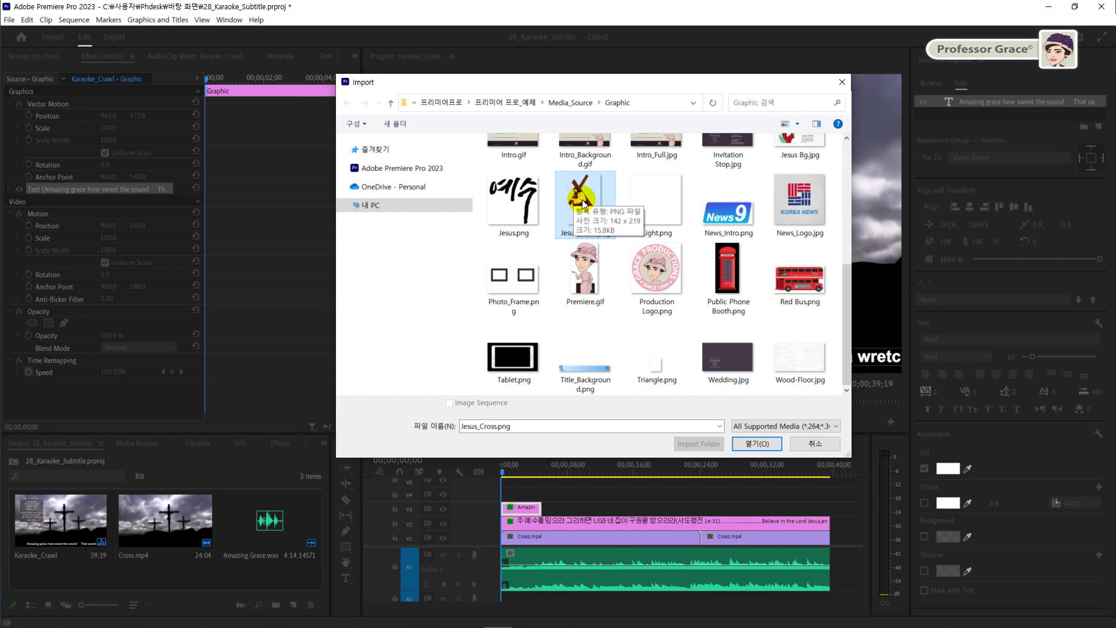
{"action": "double_click", "coordinate": [582, 200]}
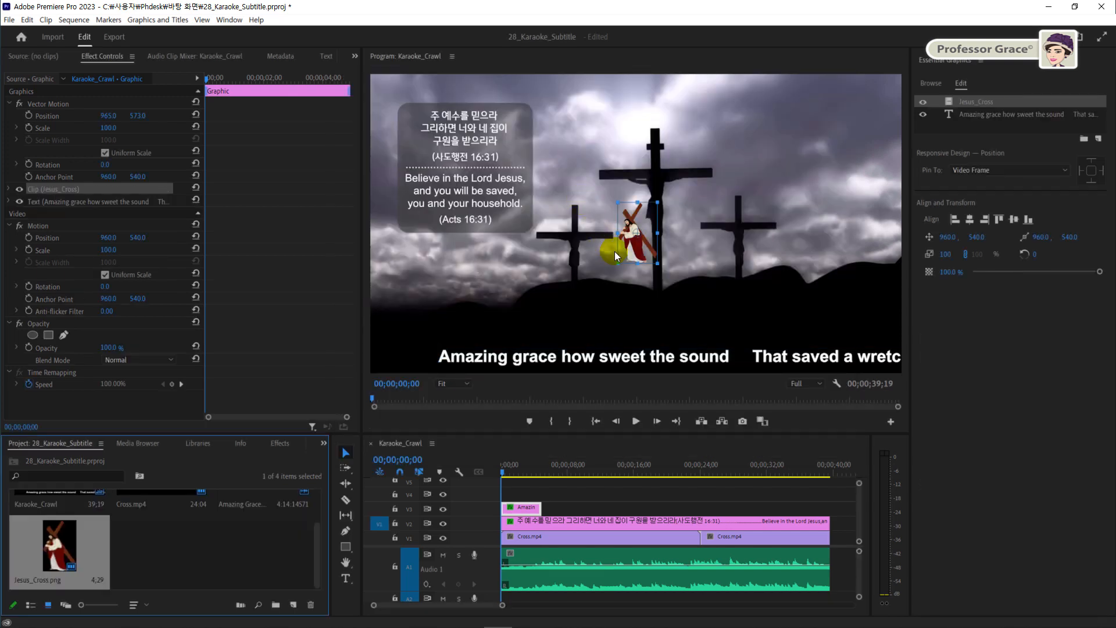
{"action": "left_click_drag", "start_coordinate": [615, 251], "coordinate": [417, 356]}
{"action": "left_click", "coordinate": [512, 361]}
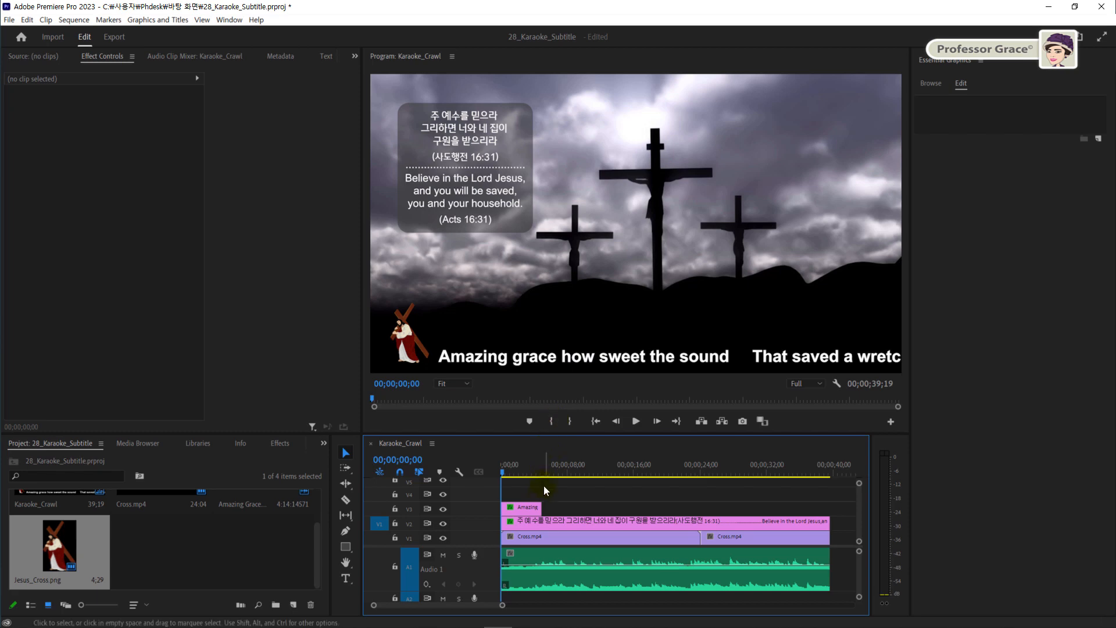
Extend the lyrics graphic on V3 to the end of the clips below and keyframe its Vector Motion Position at 2822, 573 on the first frame.
{"action": "left_click", "coordinate": [534, 508]}
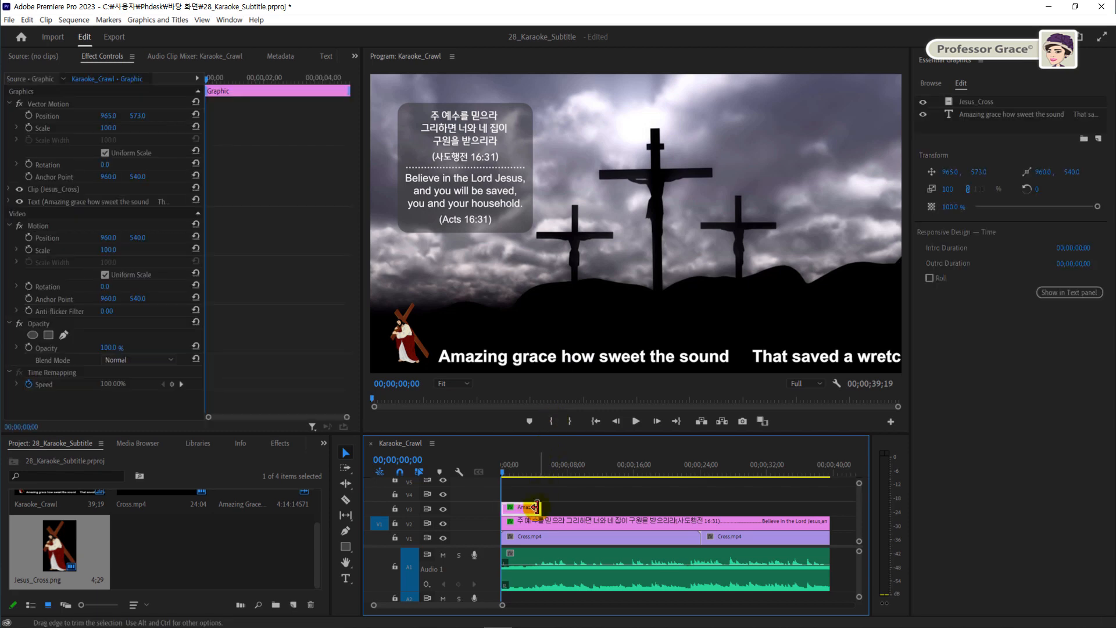
{"action": "left_click_drag", "start_coordinate": [540, 508], "coordinate": [826, 517]}
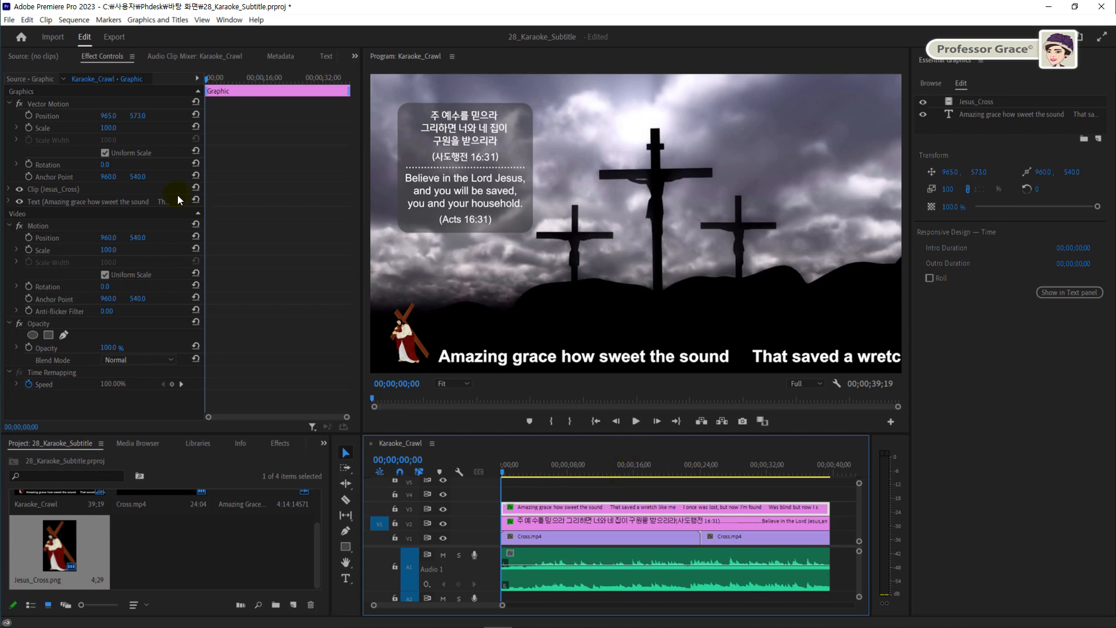
{"action": "left_click", "coordinate": [28, 116]}
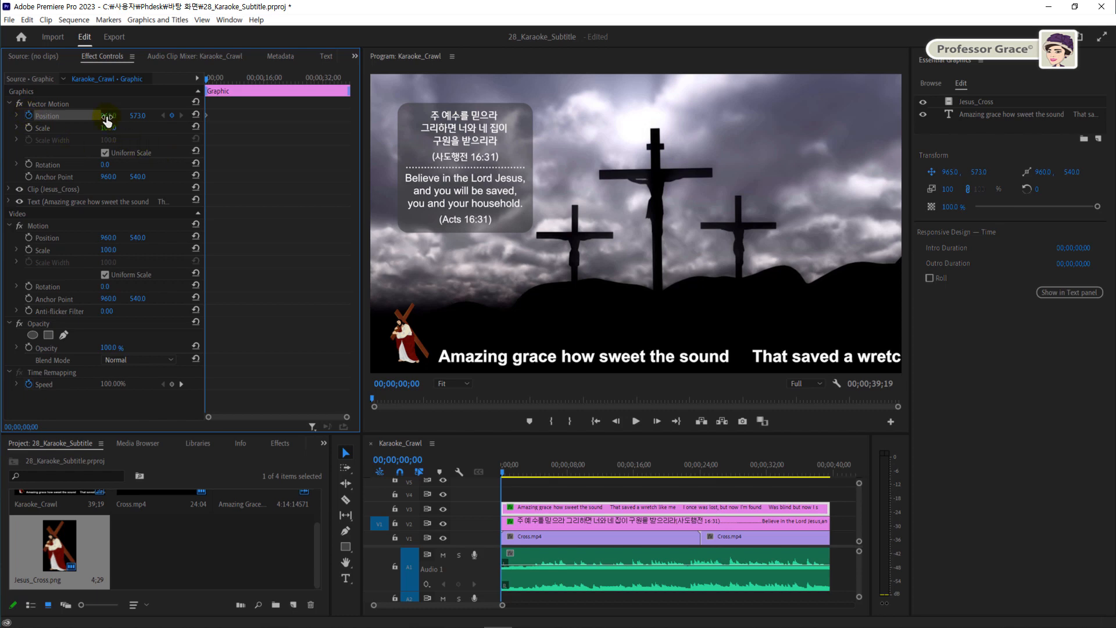
{"action": "left_click_drag", "start_coordinate": [113, 118], "coordinate": [819, 119]}
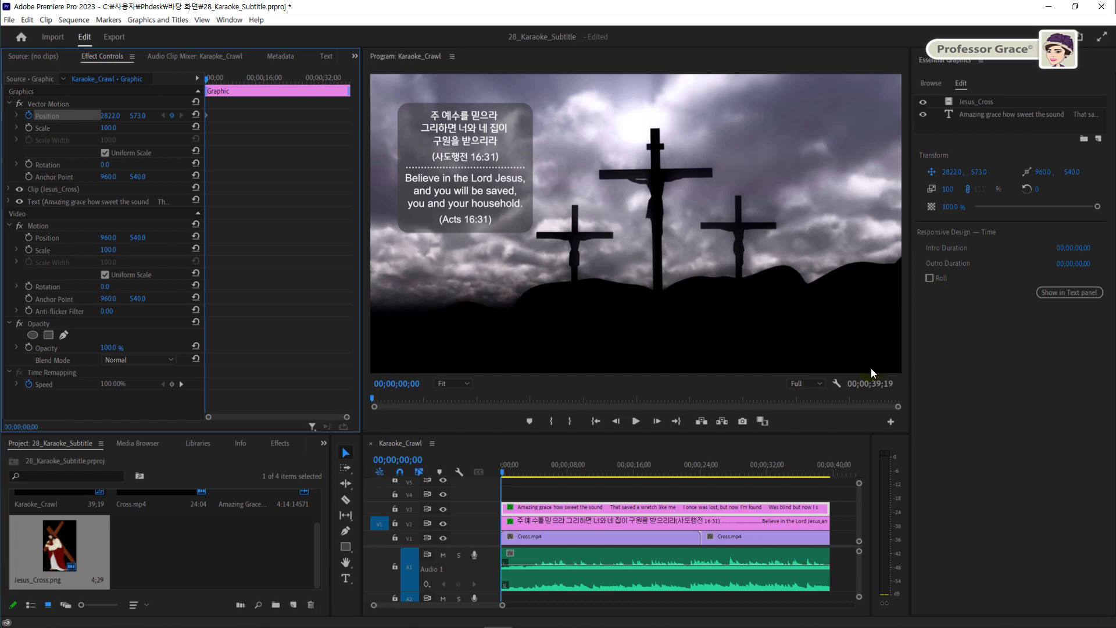
Add an ending Vector Motion Position keyframe at 00;00;39;15 with the lyrics graphic moved out of frame to X -3044.
{"action": "left_click", "coordinate": [827, 473]}
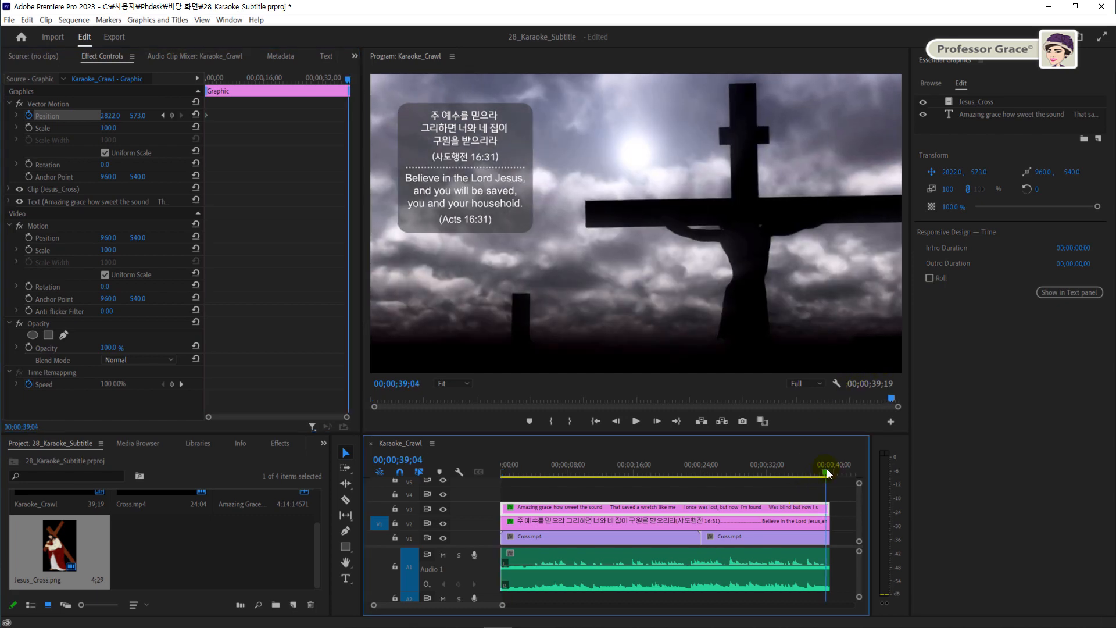
{"action": "left_click_drag", "start_coordinate": [829, 474], "coordinate": [831, 475]}
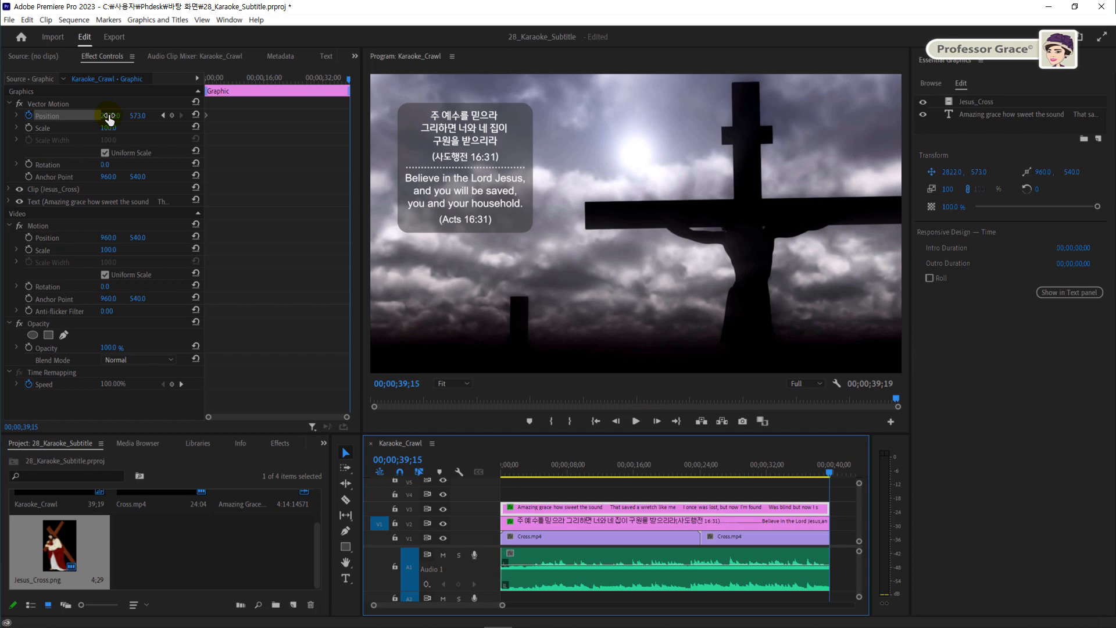
{"action": "mouse_move", "coordinate": [109, 115]}
{"action": "left_mouse_down"}
{"action": "mouse_move", "coordinate": [15, 116]}
{"action": "mouse_move", "coordinate": [112, 115]}
{"action": "mouse_move", "coordinate": [96, 116]}
{"action": "left_mouse_up"}
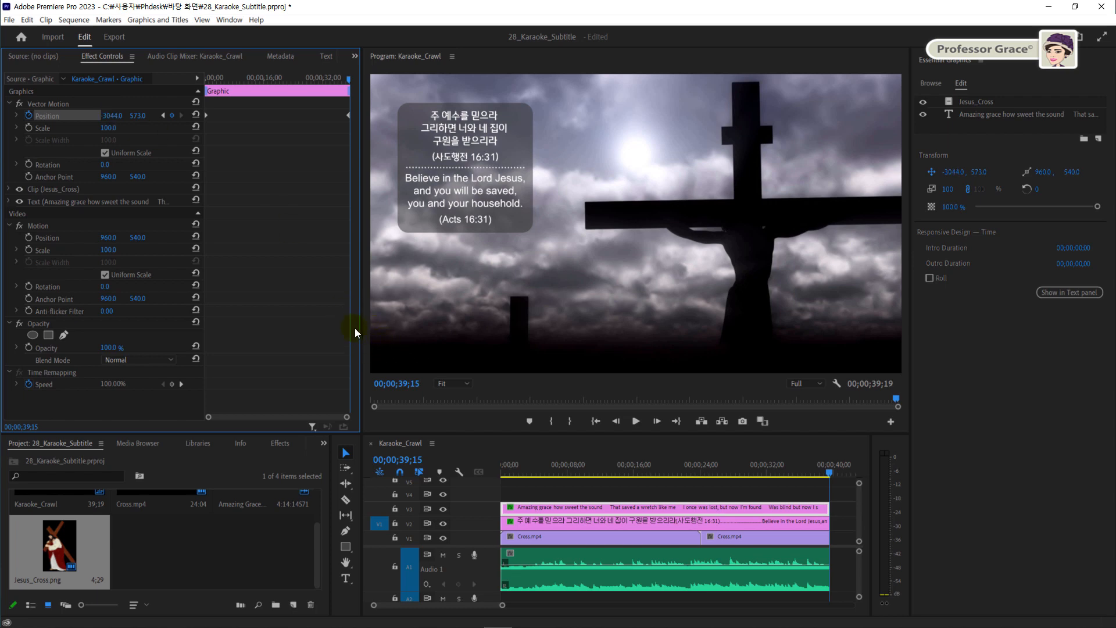
Play back the lyrics crawl from the sequence start and place the playhead at 00;00;05;14 to check the incoming lyrics.
{"action": "left_click", "coordinate": [514, 470]}
{"action": "key", "text": "Home"}
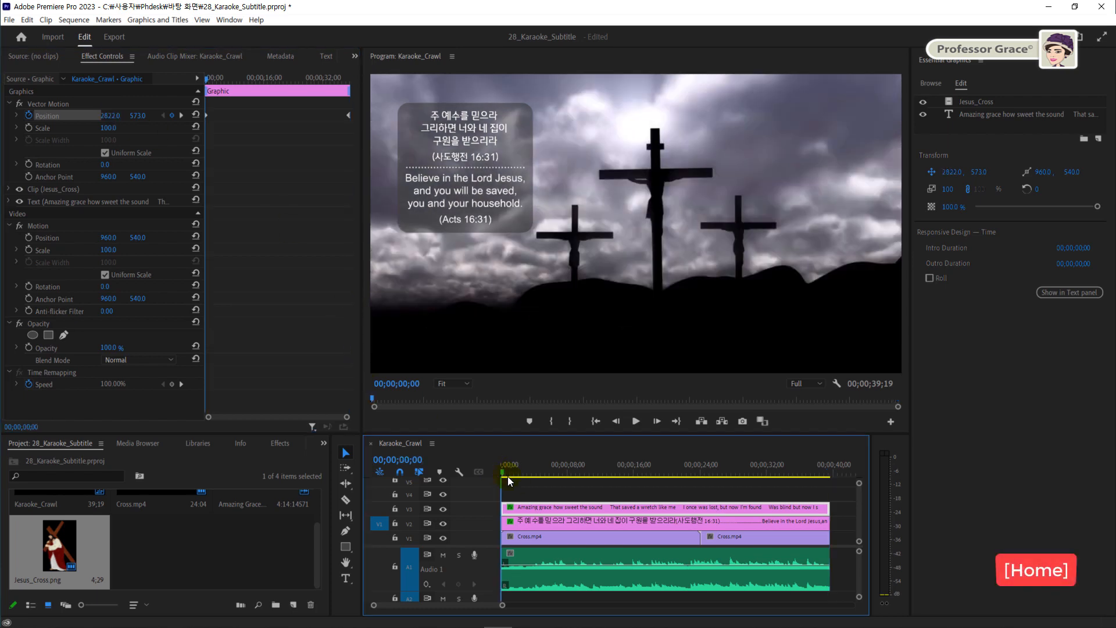
{"action": "key", "text": "space"}
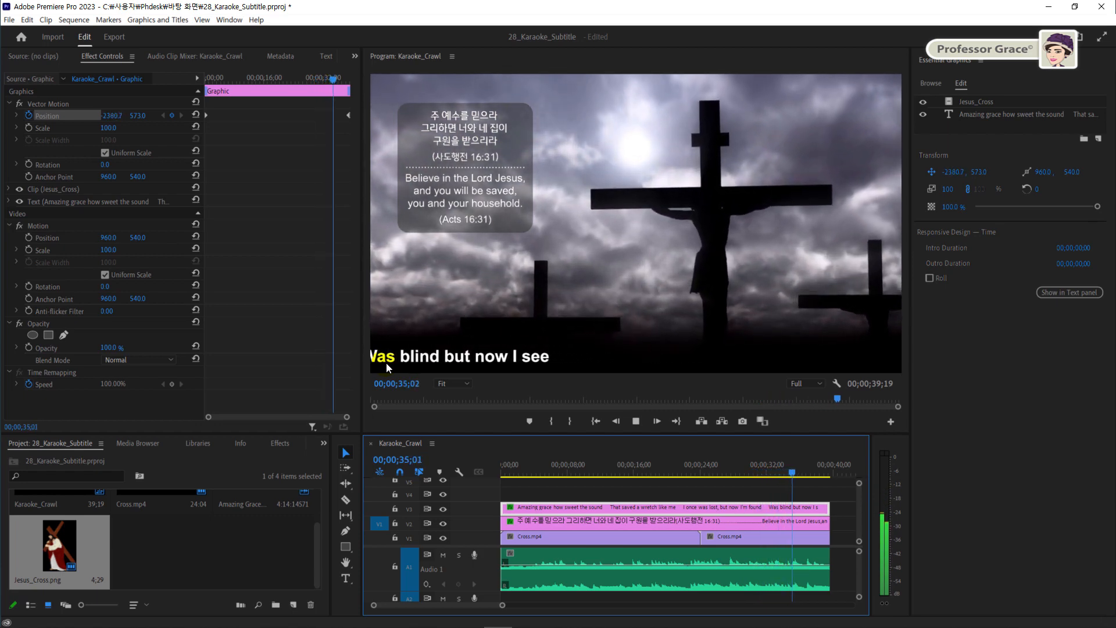
{"action": "left_click", "coordinate": [537, 463]}
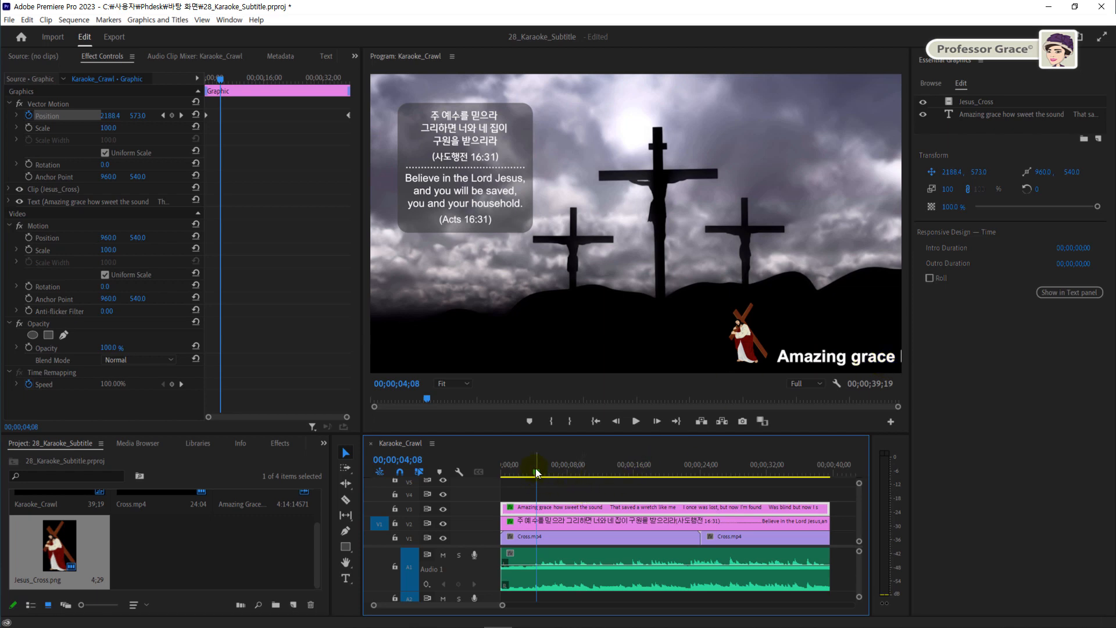
{"action": "left_click_drag", "start_coordinate": [536, 468], "coordinate": [545, 469]}
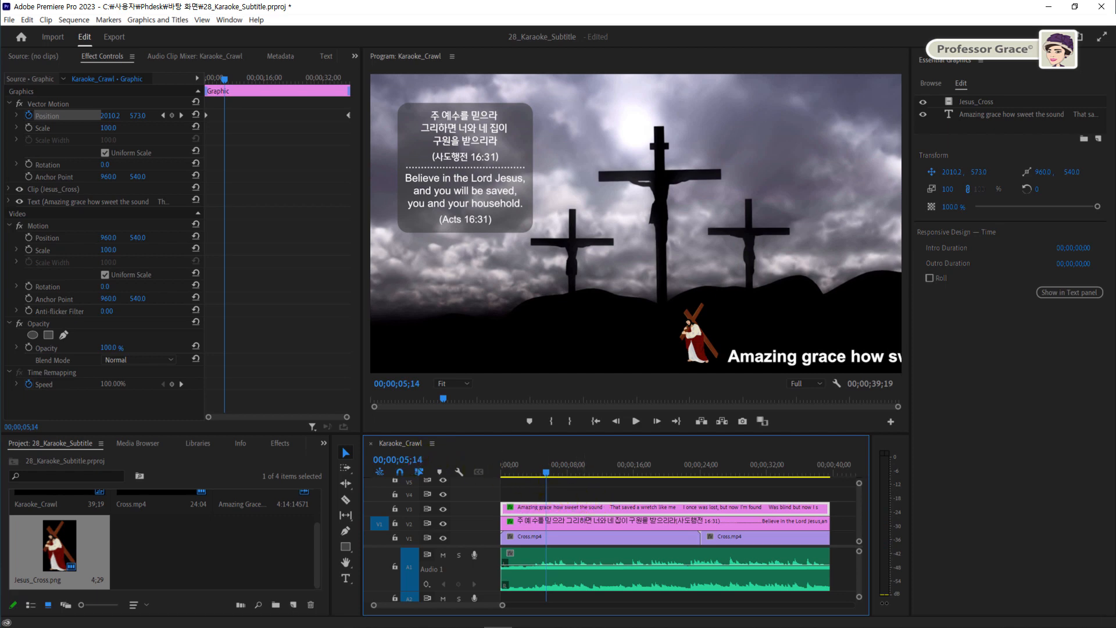
At 00;00;12;00, add a rectangular opacity mask to the lyrics graphic and place it over the Jesus_Cross image and the word "Amazing".
{"action": "left_click", "coordinate": [397, 459]}
{"action": "type", "text": "12."}
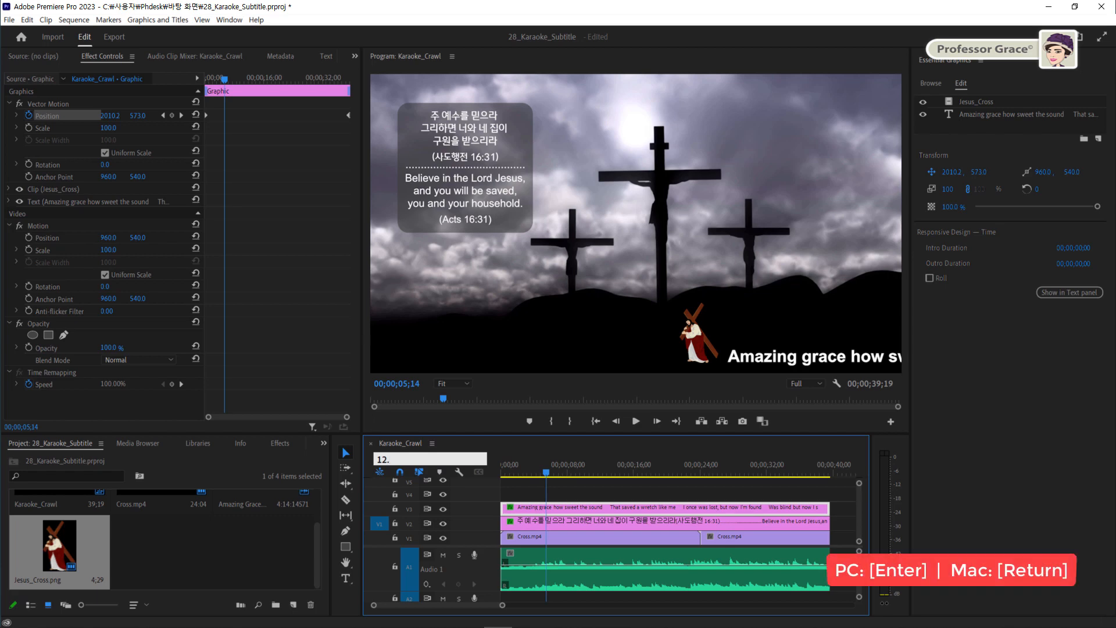
{"action": "key", "text": "Return"}
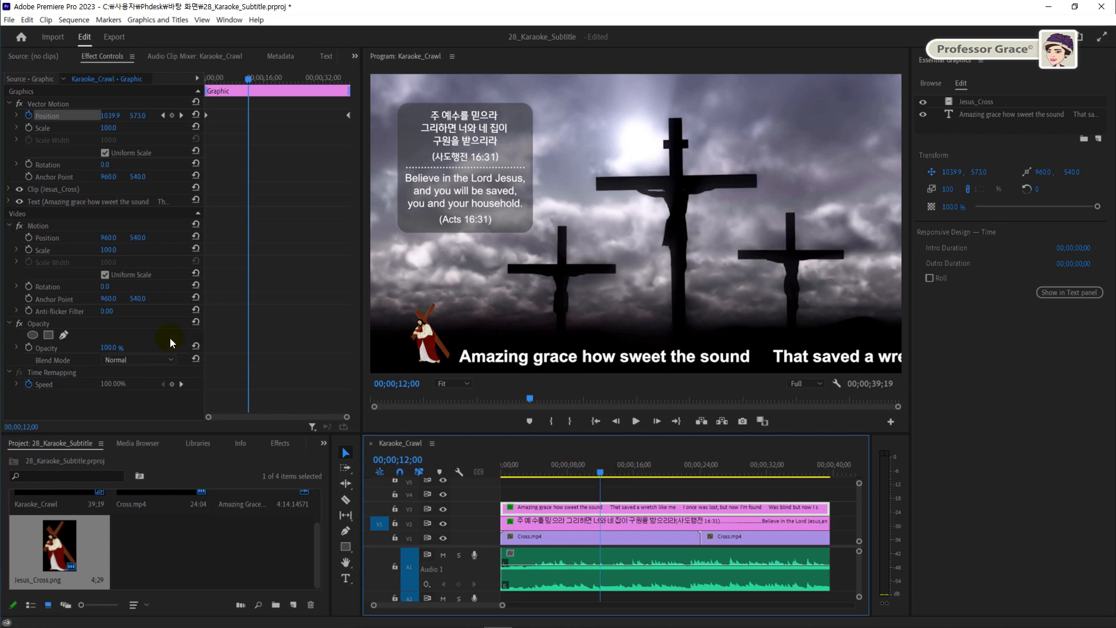
{"action": "left_click", "coordinate": [48, 335]}
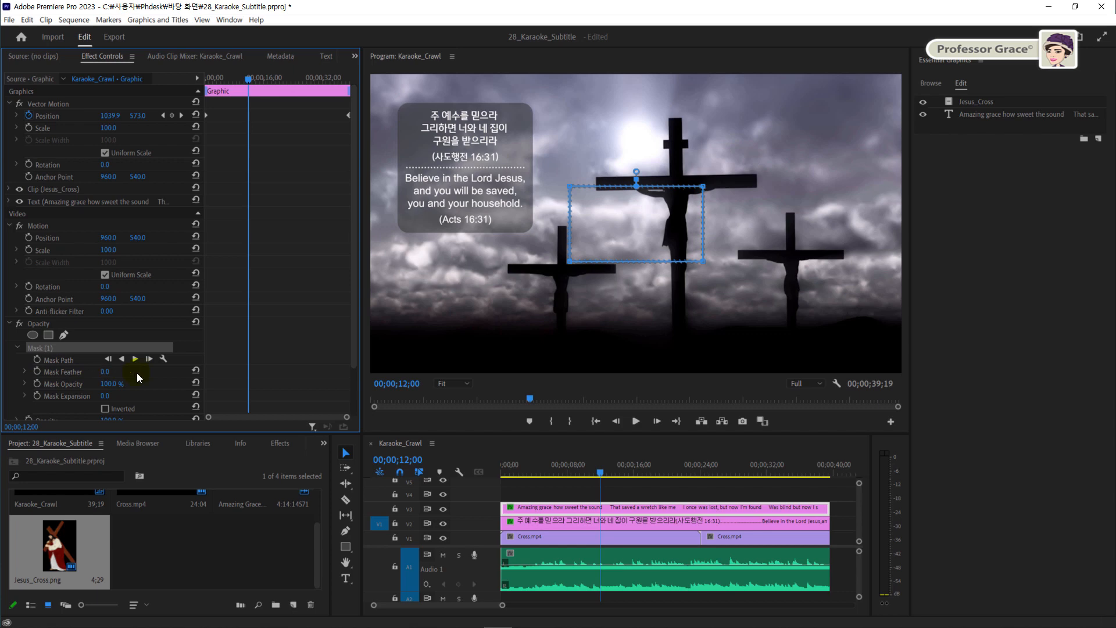
{"action": "key", "text": "Return"}
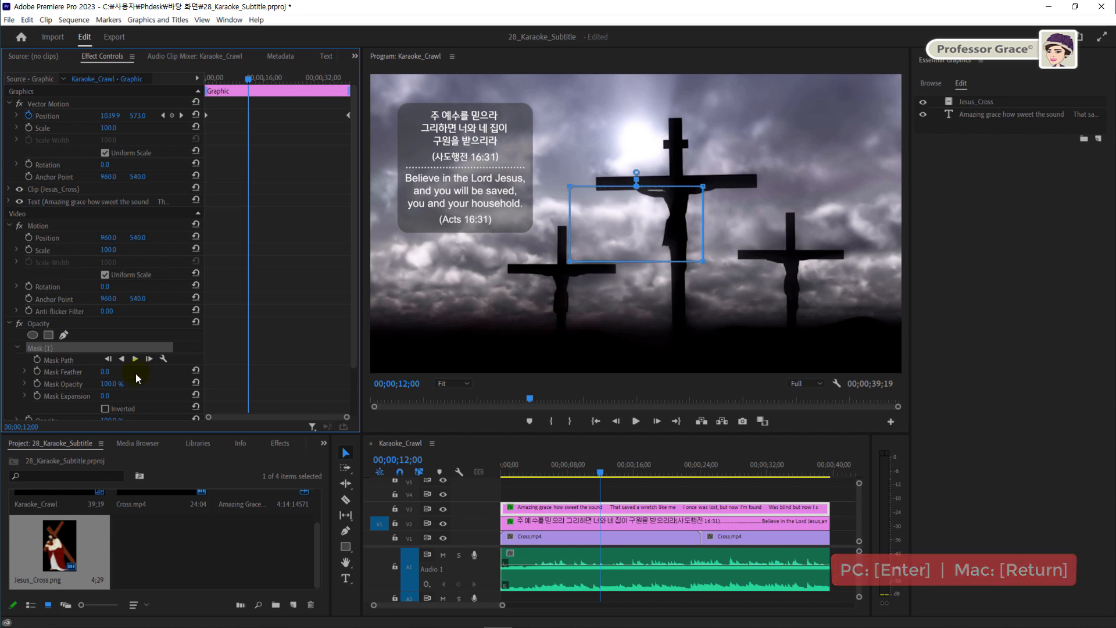
{"action": "left_click", "coordinate": [673, 225]}
{"action": "left_click_drag", "start_coordinate": [673, 226], "coordinate": [497, 333]}
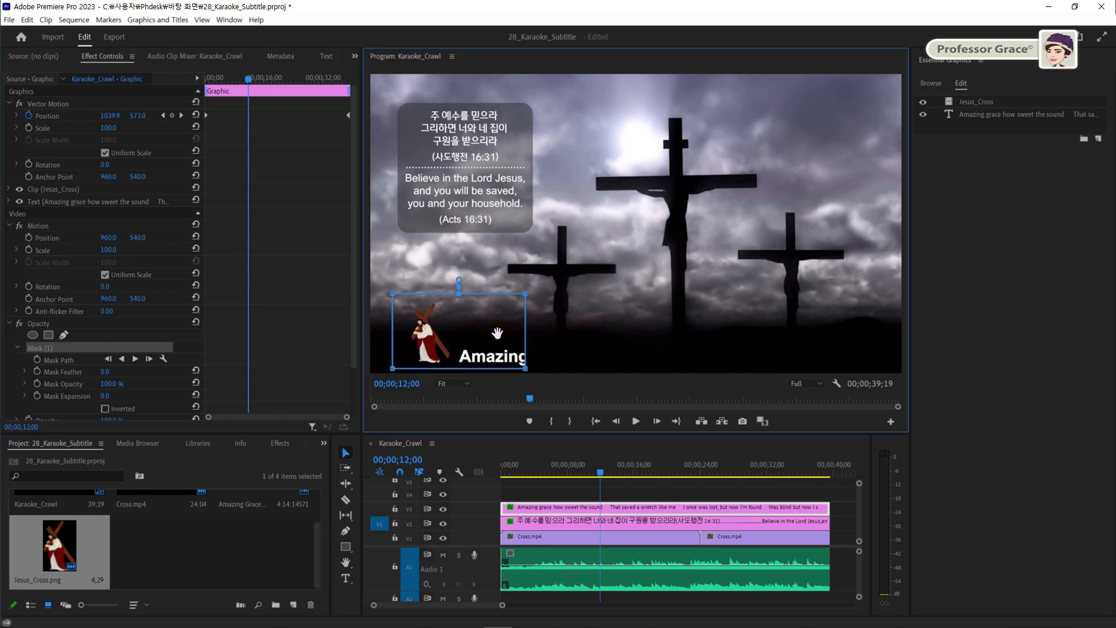
Widen the mask across the lyrics line, leaving equal margins at both frame sides, and deselect the lyrics graphic.
{"action": "key", "text": "shift"}
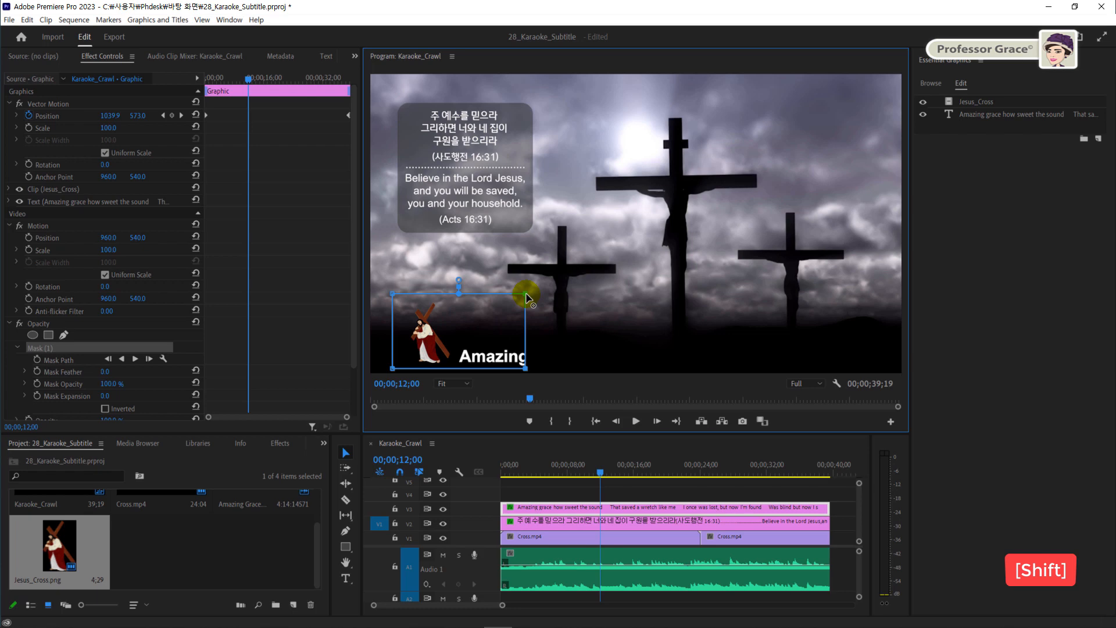
{"action": "left_click_drag", "start_coordinate": [527, 298], "coordinate": [879, 312]}
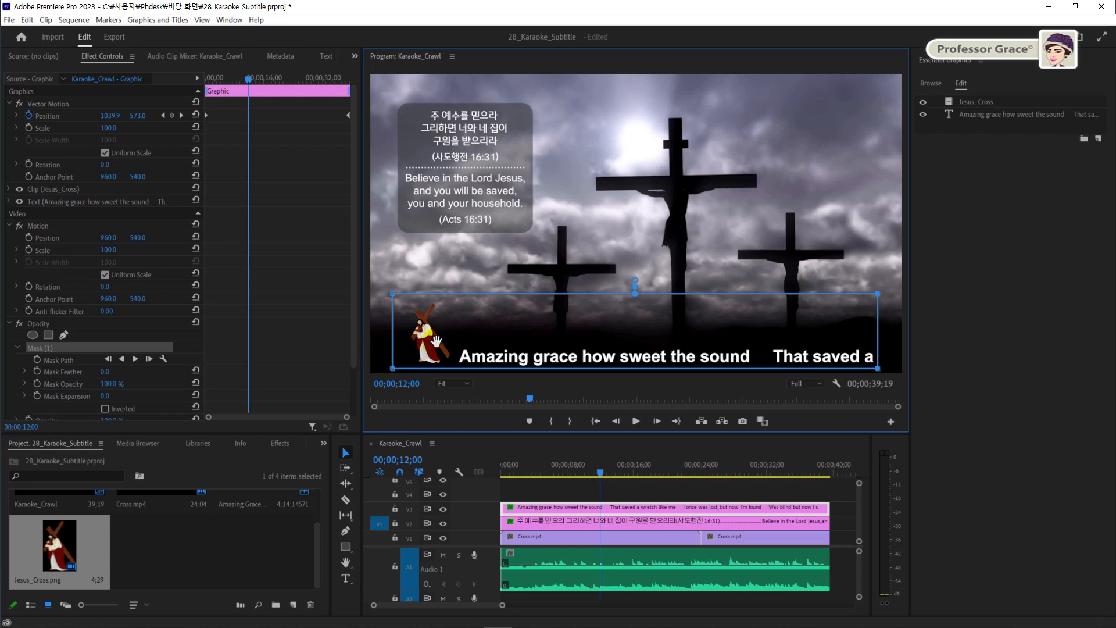
{"action": "left_click_drag", "start_coordinate": [519, 335], "coordinate": [521, 336]}
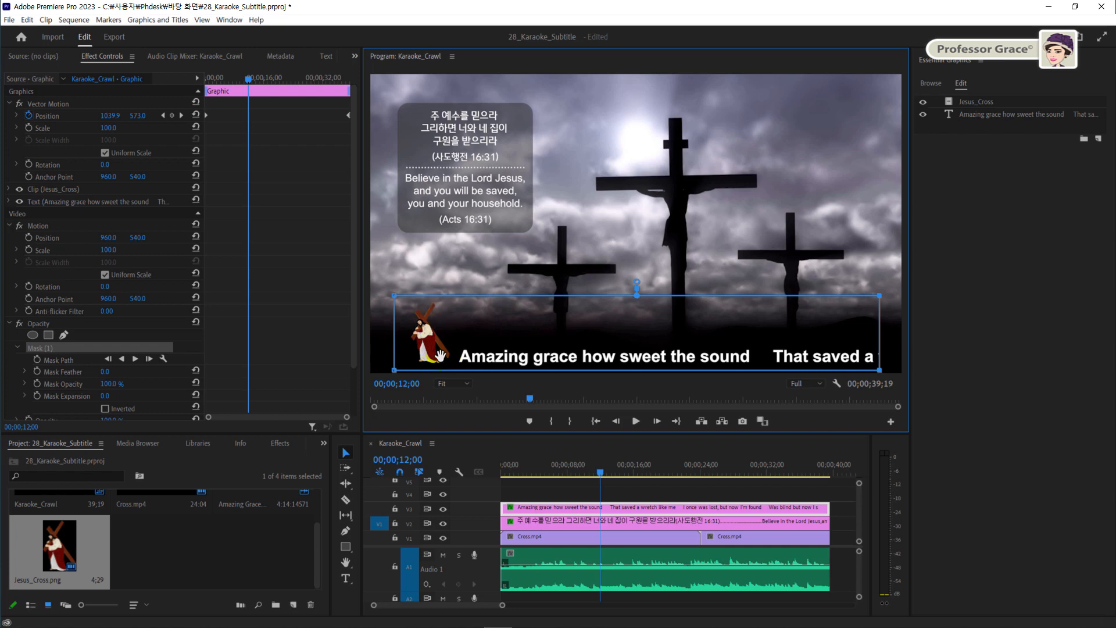
{"action": "left_click", "coordinate": [572, 496]}
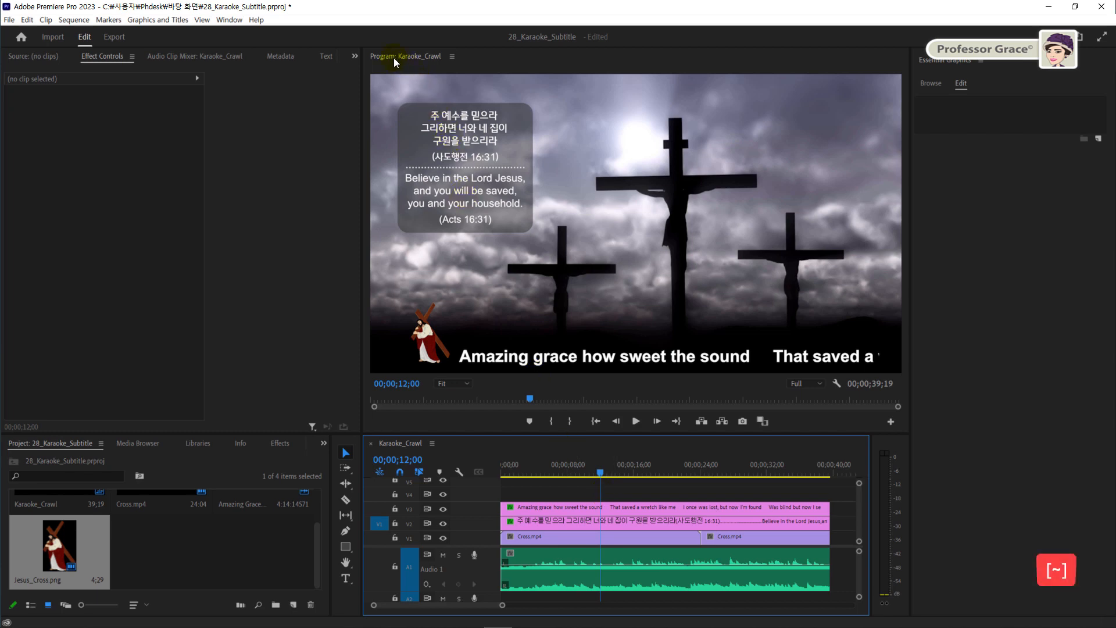
Play the masked crawl from the sequence start in a maximized Program monitor, restore the layout, and place the playhead at 00;00;15;16.
{"action": "key", "text": "grave"}
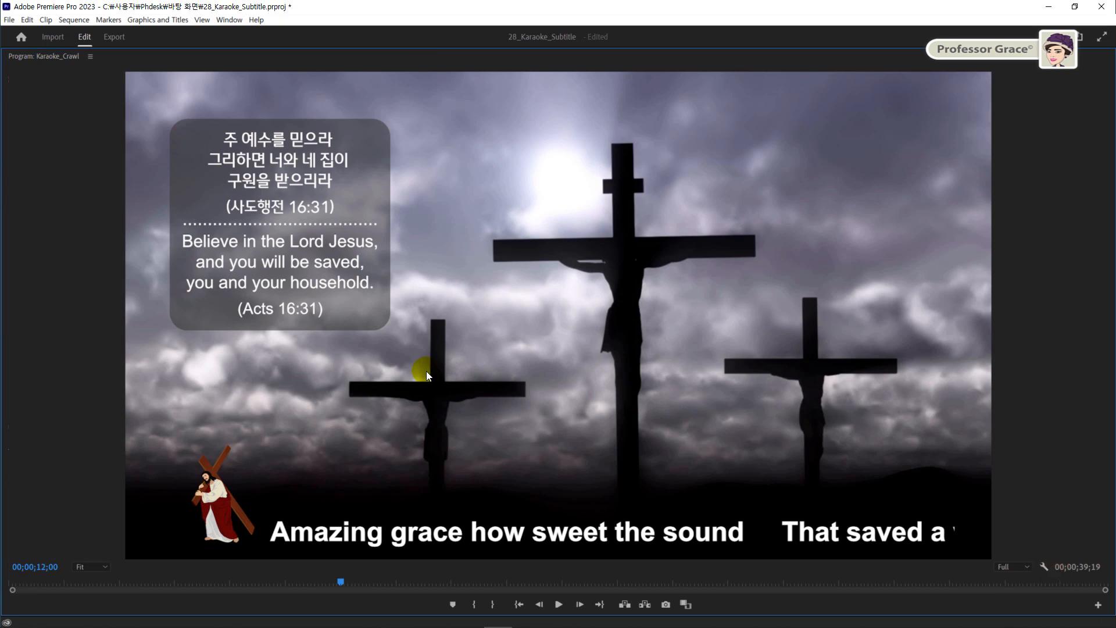
{"action": "key", "text": "Home"}
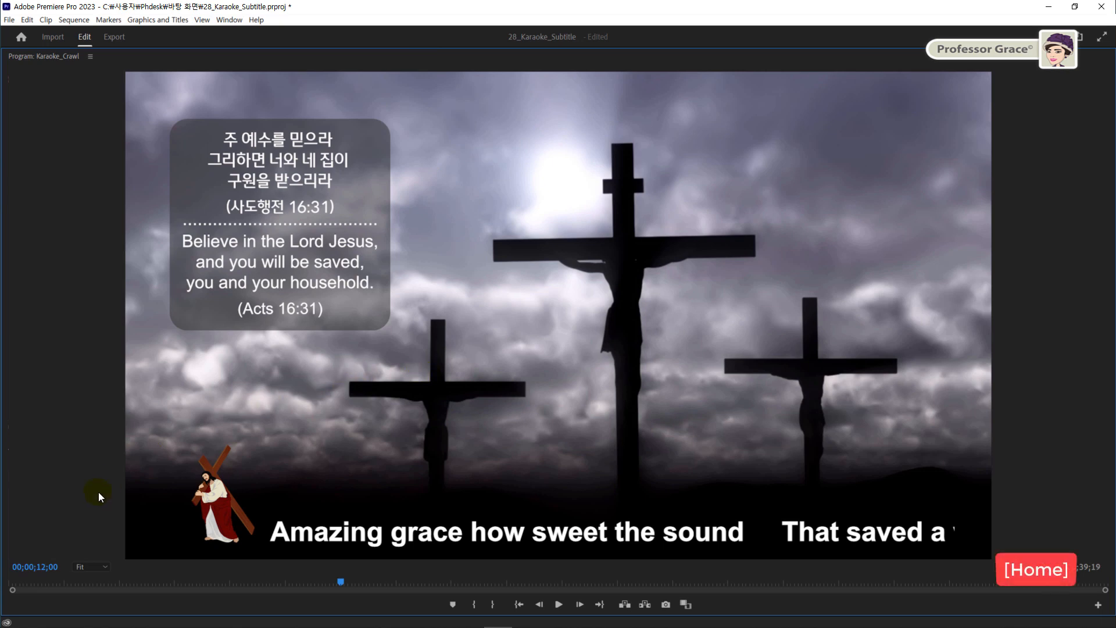
{"action": "key", "text": "space"}
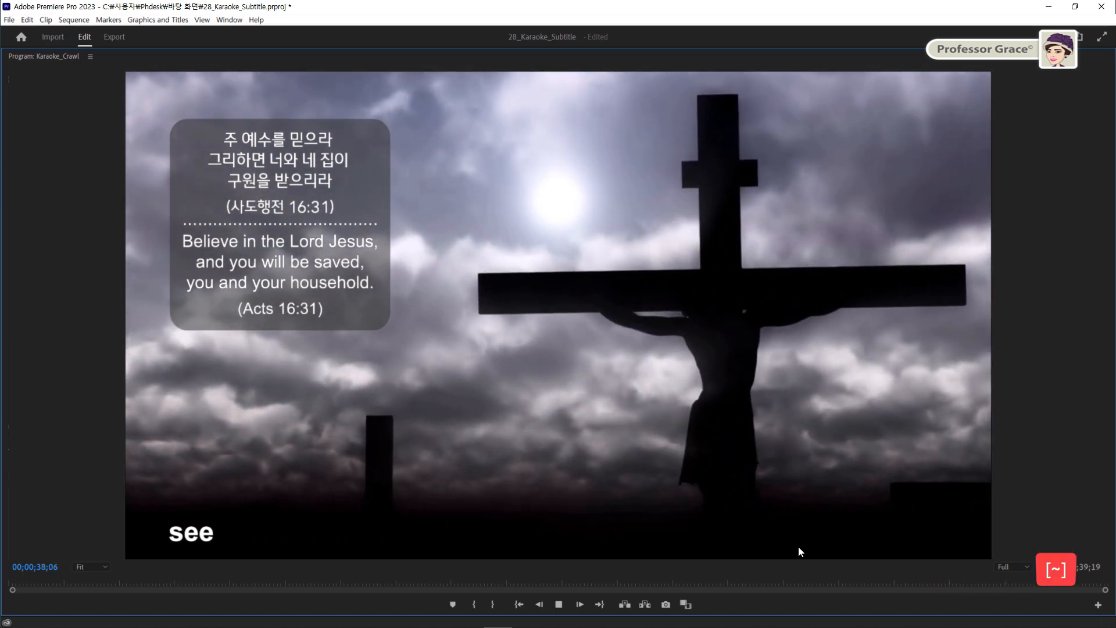
{"action": "left_click", "coordinate": [599, 453]}
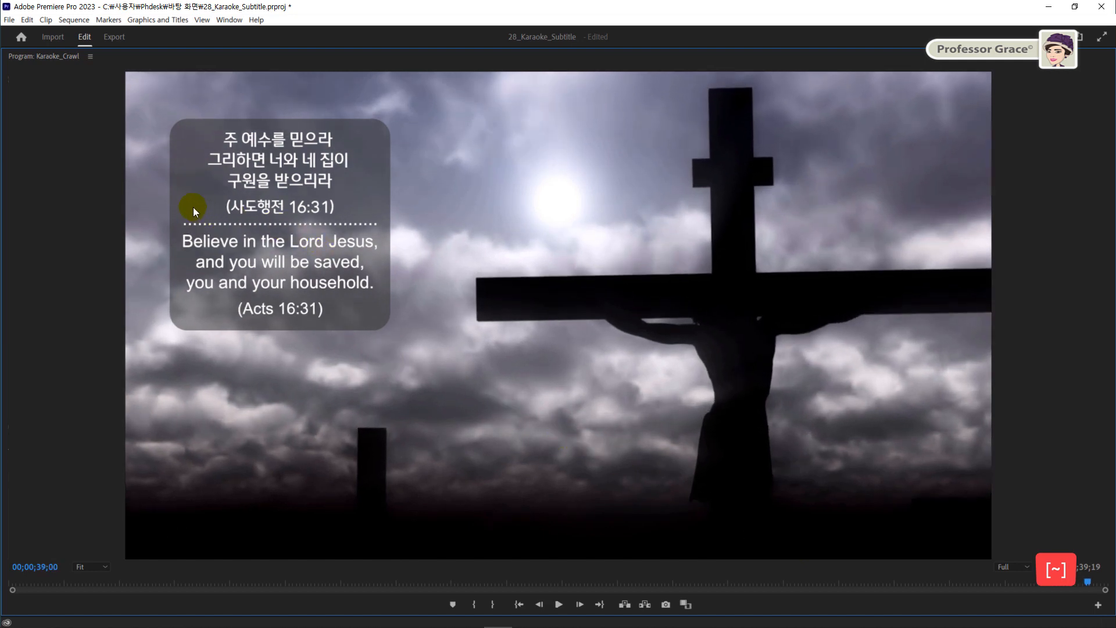
{"action": "double_click", "coordinate": [47, 57]}
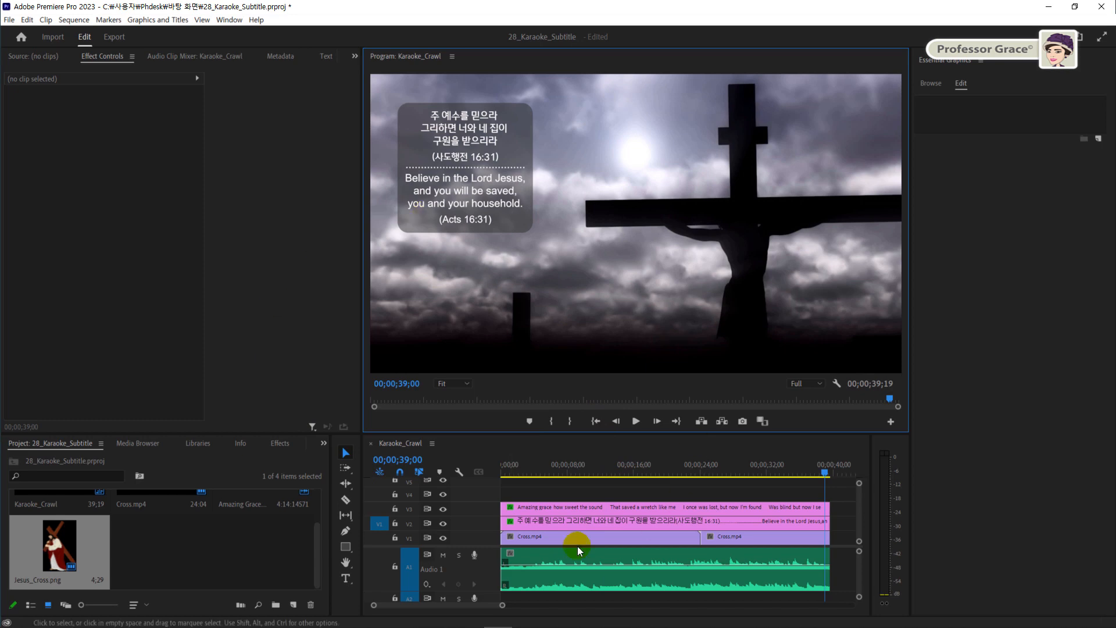
{"action": "left_click", "coordinate": [564, 423]}
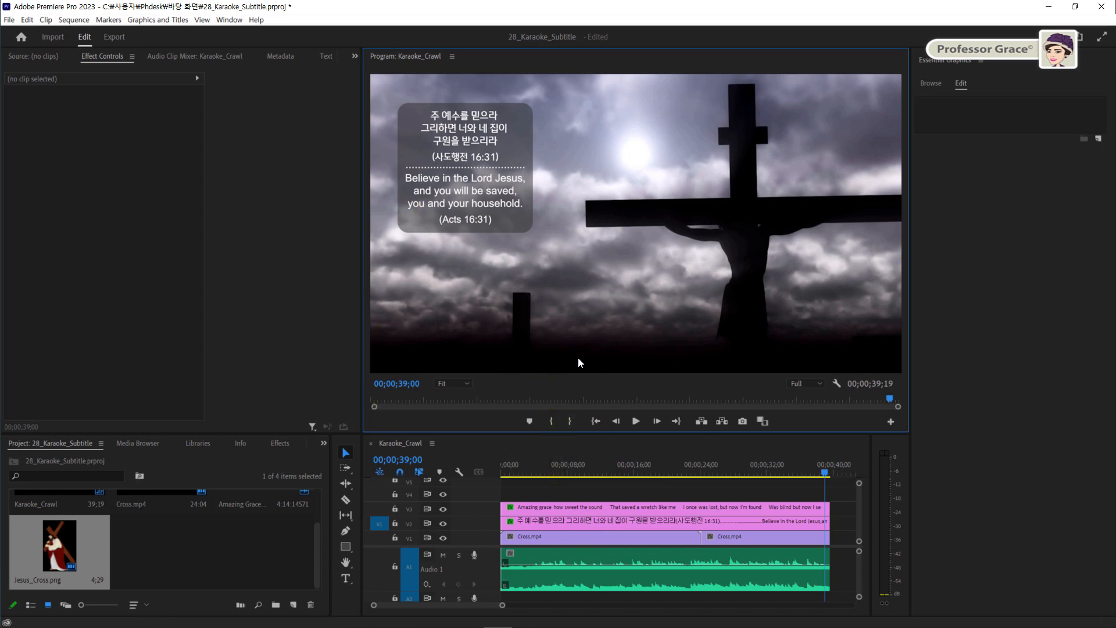
{"action": "left_click", "coordinate": [629, 468]}
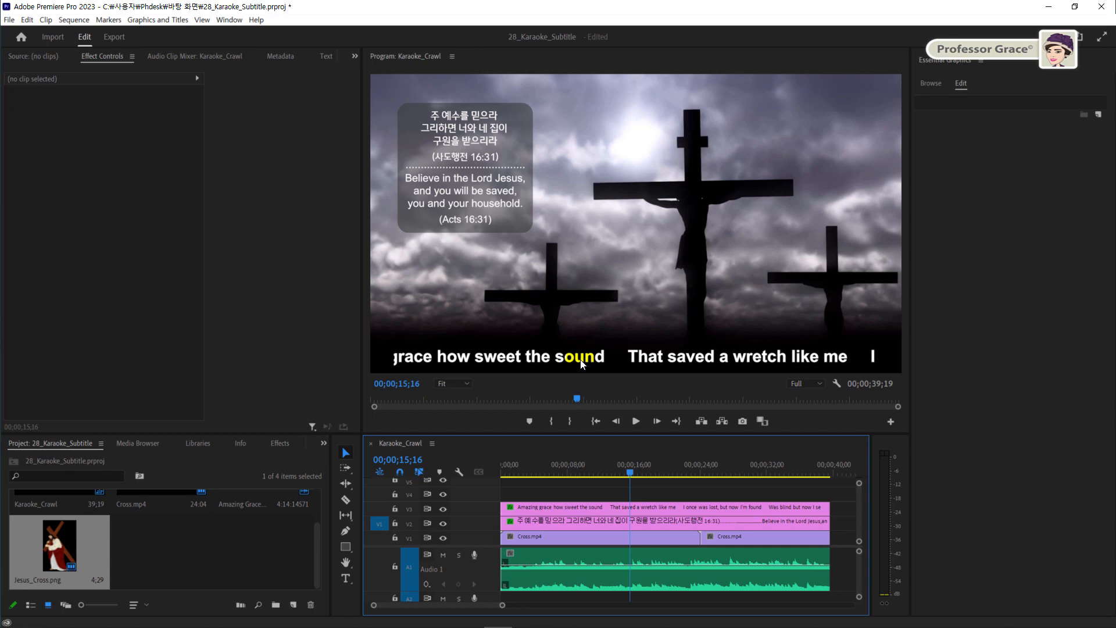
Duplicate the Karaoke_Crawl sequence in the project.
{"action": "left_click", "coordinate": [211, 548]}
{"action": "scroll", "coordinate": [211, 550], "scroll_direction": "up", "scroll_amount": 2}
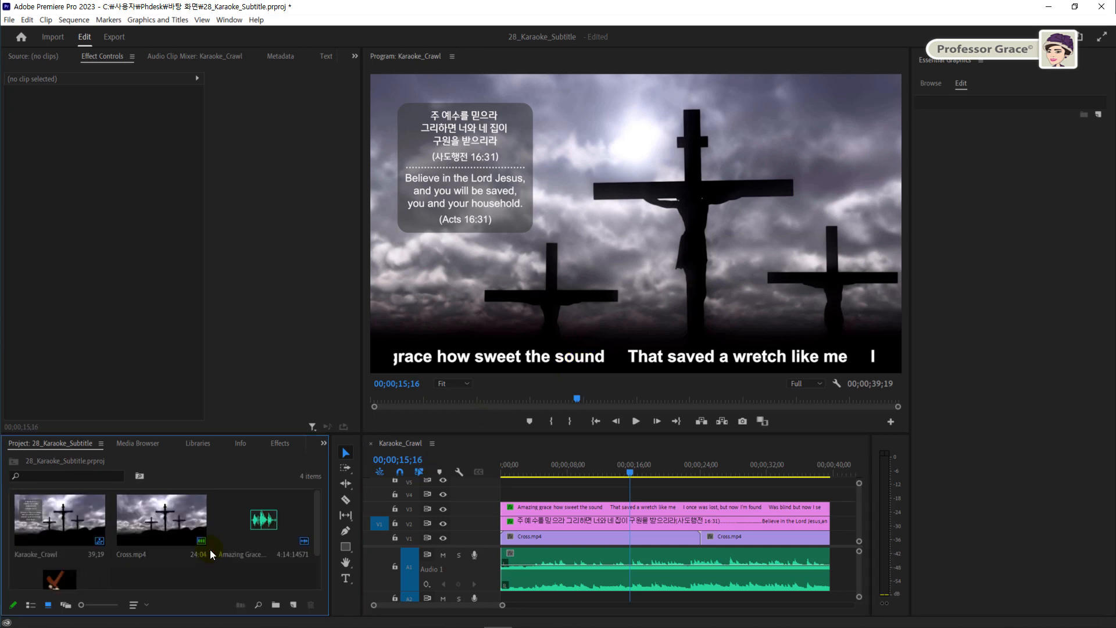
{"action": "left_click", "coordinate": [67, 529]}
{"action": "key", "text": "ctrl+c"}
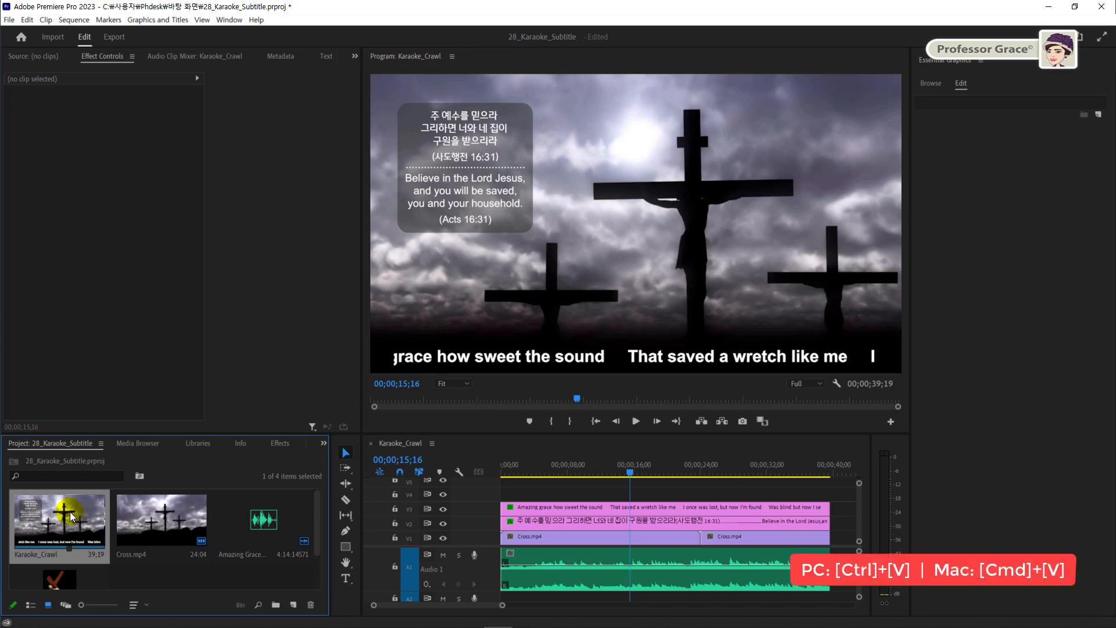
{"action": "key", "text": "ctrl+v"}
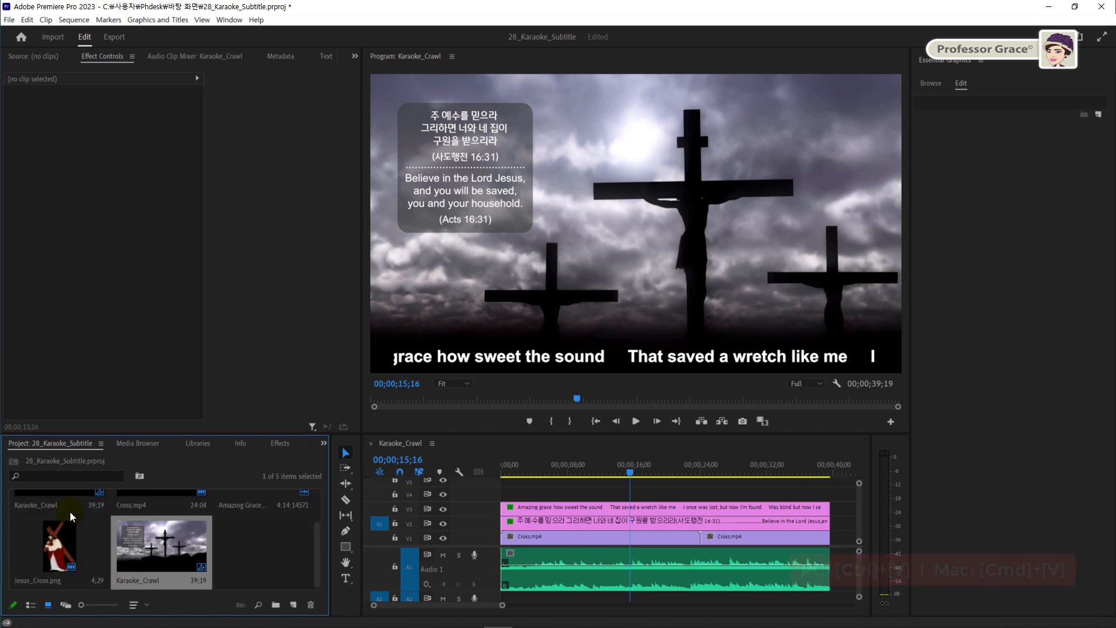
Rename the duplicated sequence Karaoke_Bg Box and open it in the timeline.
{"action": "left_click", "coordinate": [130, 579]}
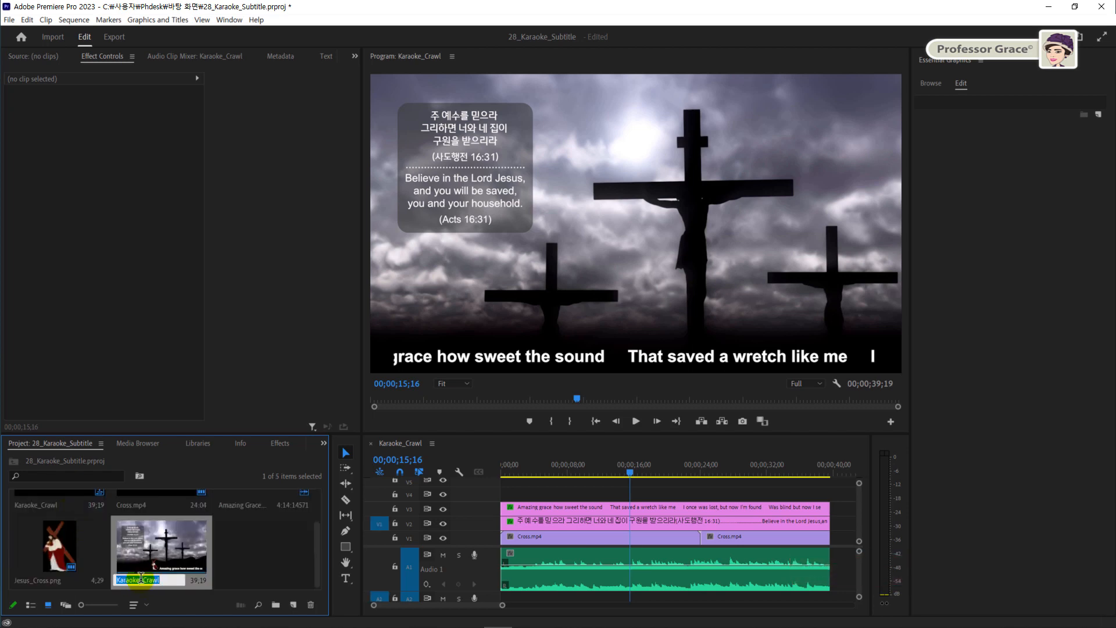
{"action": "left_click_drag", "start_coordinate": [142, 580], "coordinate": [166, 582]}
{"action": "type", "text": "Bg Box"}
{"action": "key", "text": "Return"}
{"action": "double_click", "coordinate": [176, 548]}
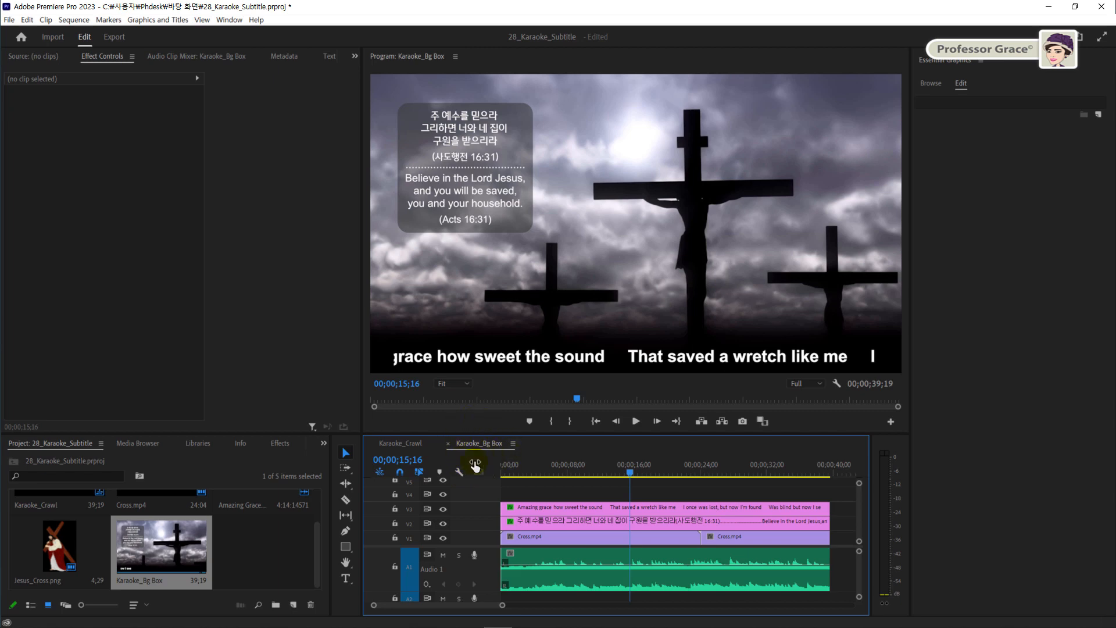
Place the playhead at 00;00;20;06 and move the lyrics graphic from V3 up to V4, freeing V3.
{"action": "left_click", "coordinate": [517, 514]}
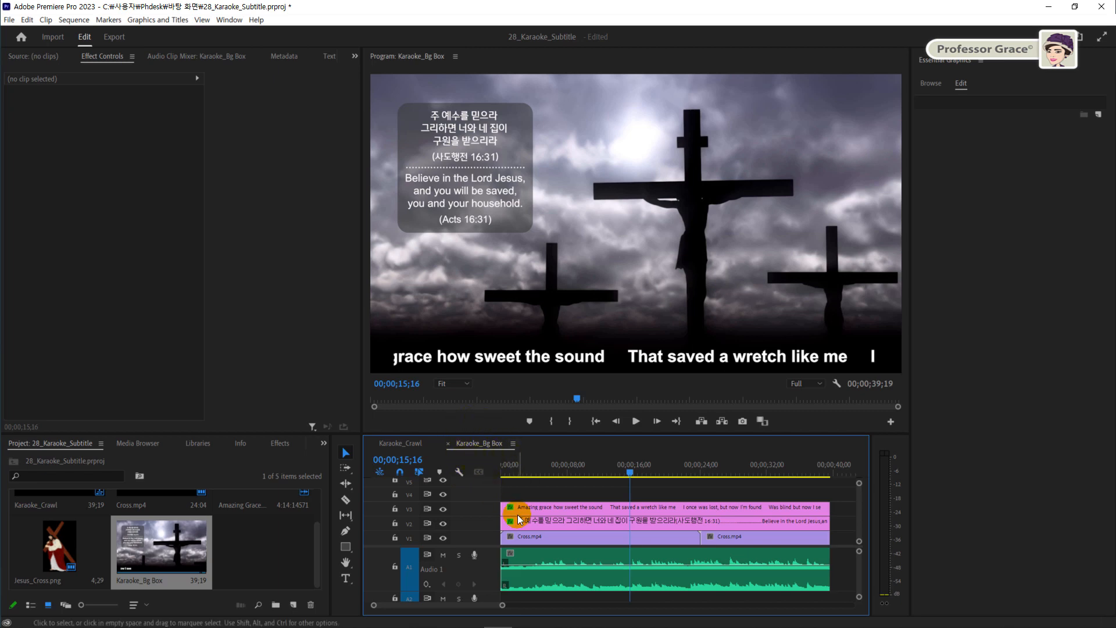
{"action": "left_click_drag", "start_coordinate": [631, 468], "coordinate": [669, 465]}
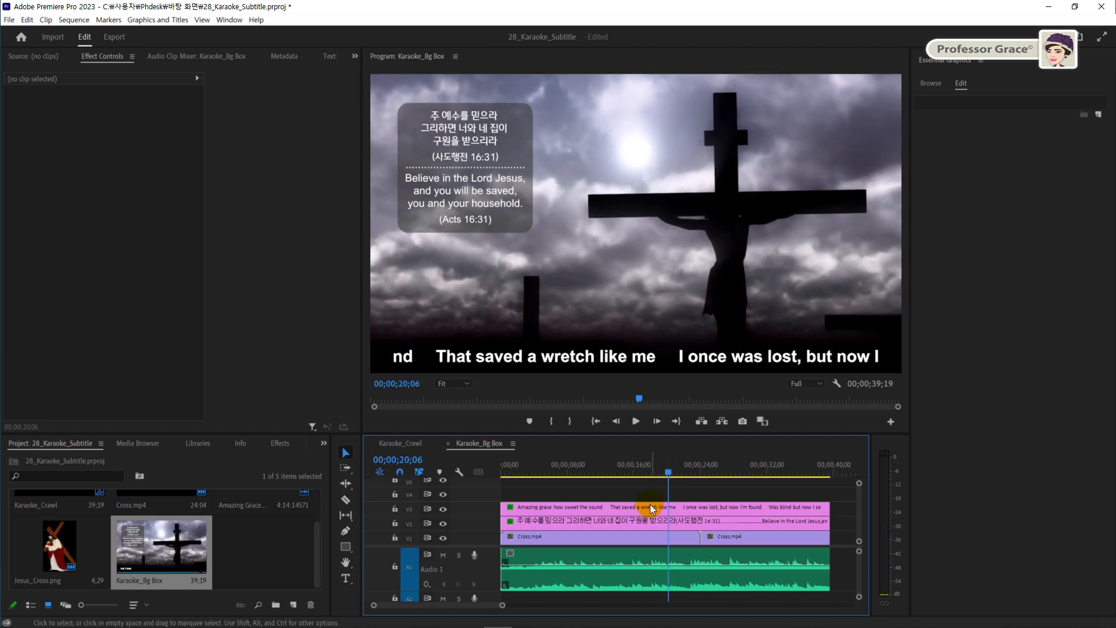
{"action": "left_click", "coordinate": [593, 512]}
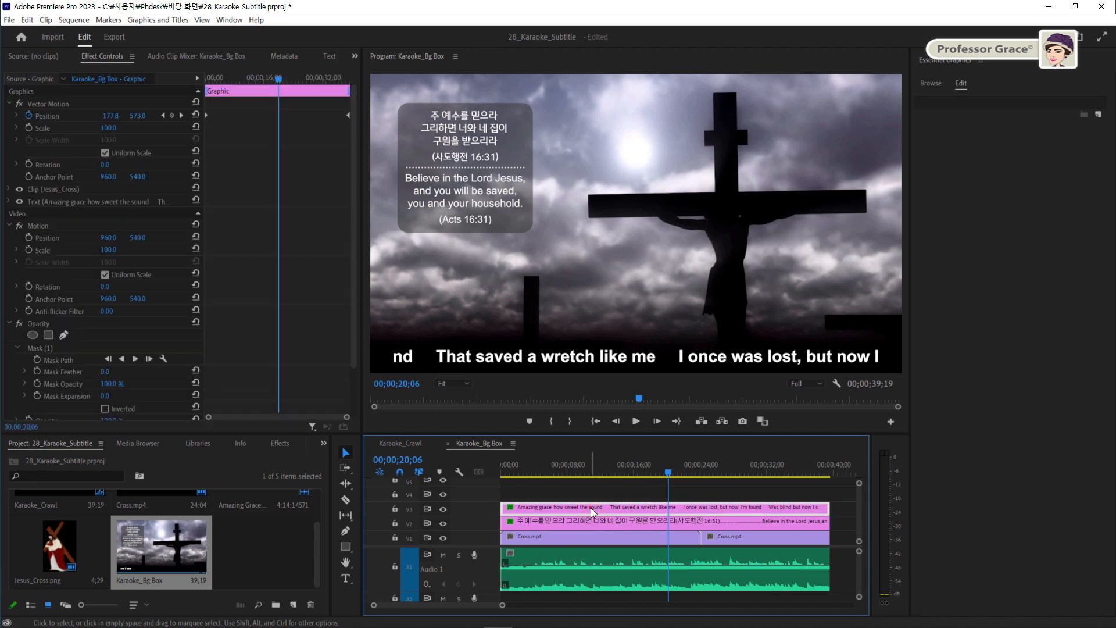
{"action": "left_click", "coordinate": [591, 510]}
{"action": "left_click_drag", "start_coordinate": [597, 512], "coordinate": [592, 502]}
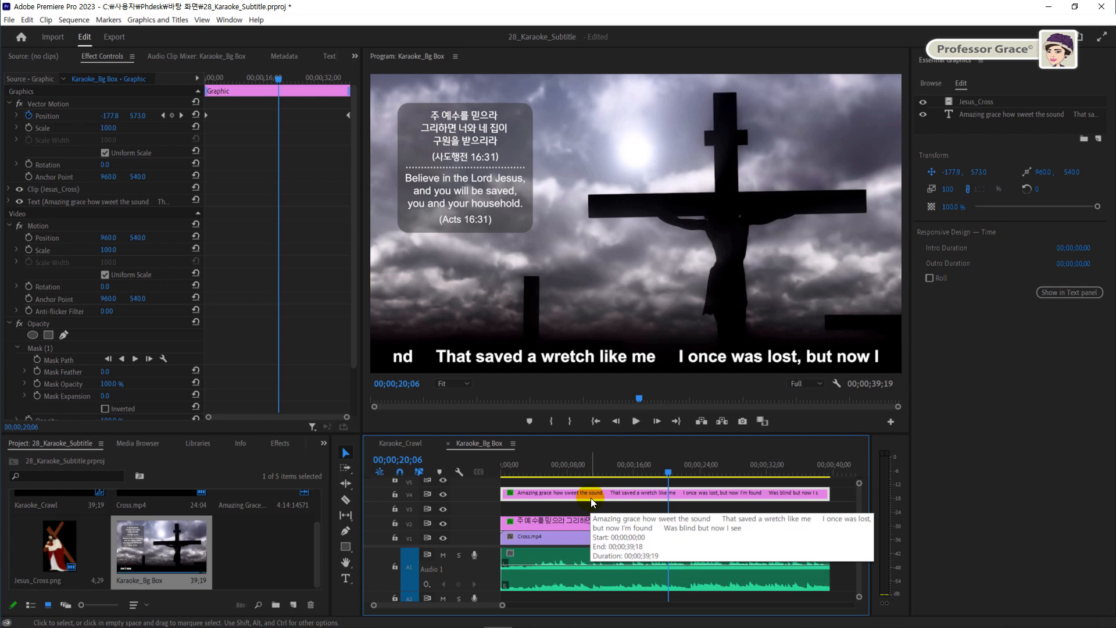
{"action": "left_click", "coordinate": [585, 507]}
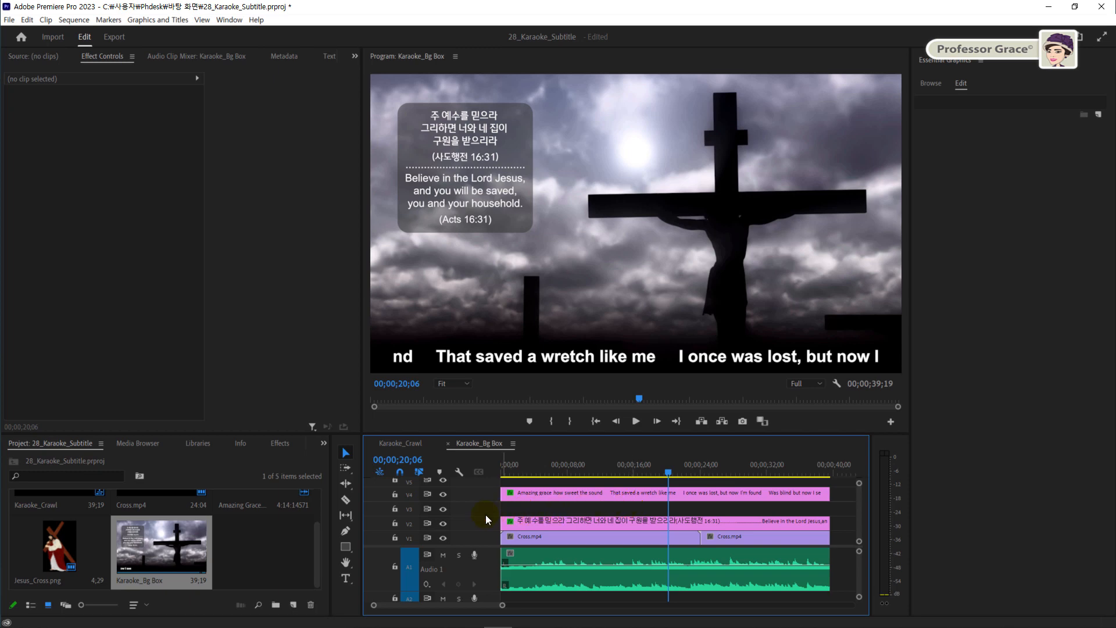
Draw a rectangle over the lyrics line at the frame's lower edge and stretch it to the full width, about 1920 by 118.
{"action": "left_click", "coordinate": [345, 548]}
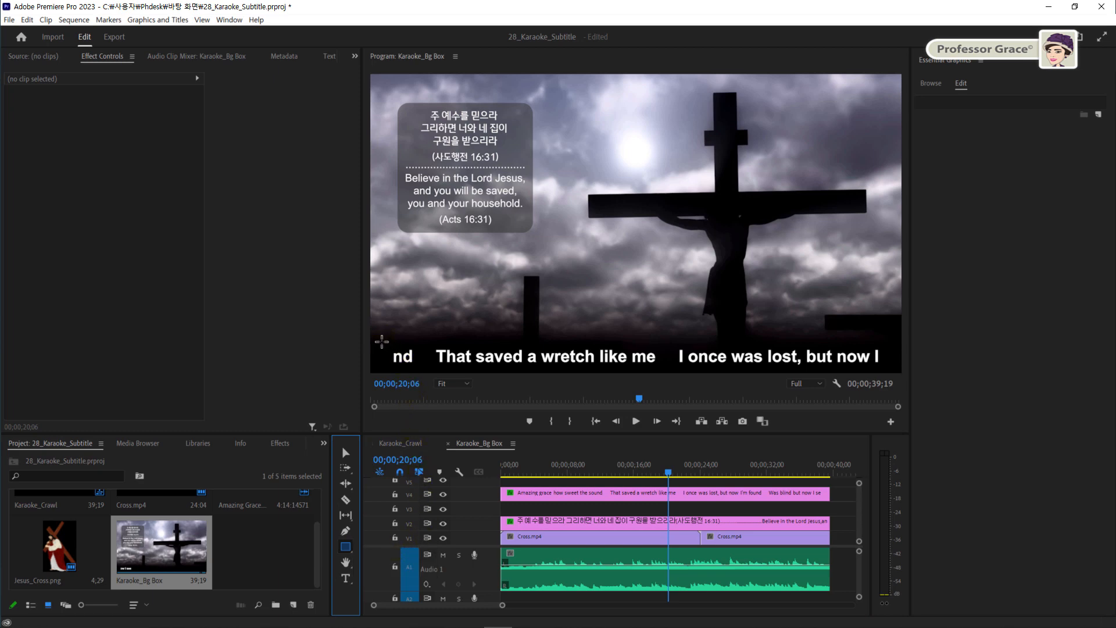
{"action": "mouse_move", "coordinate": [381, 342]}
{"action": "left_mouse_down"}
{"action": "mouse_move", "coordinate": [447, 361]}
{"action": "mouse_move", "coordinate": [645, 377]}
{"action": "mouse_move", "coordinate": [903, 378]}
{"action": "left_mouse_up"}
{"action": "key", "text": "v"}
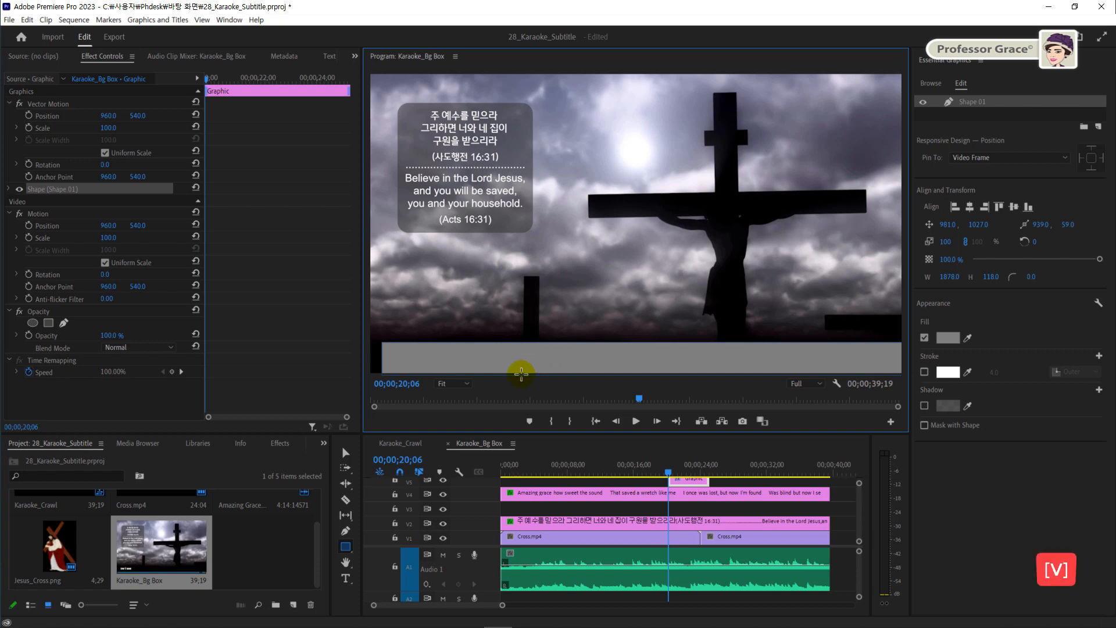
{"action": "left_click", "coordinate": [346, 455]}
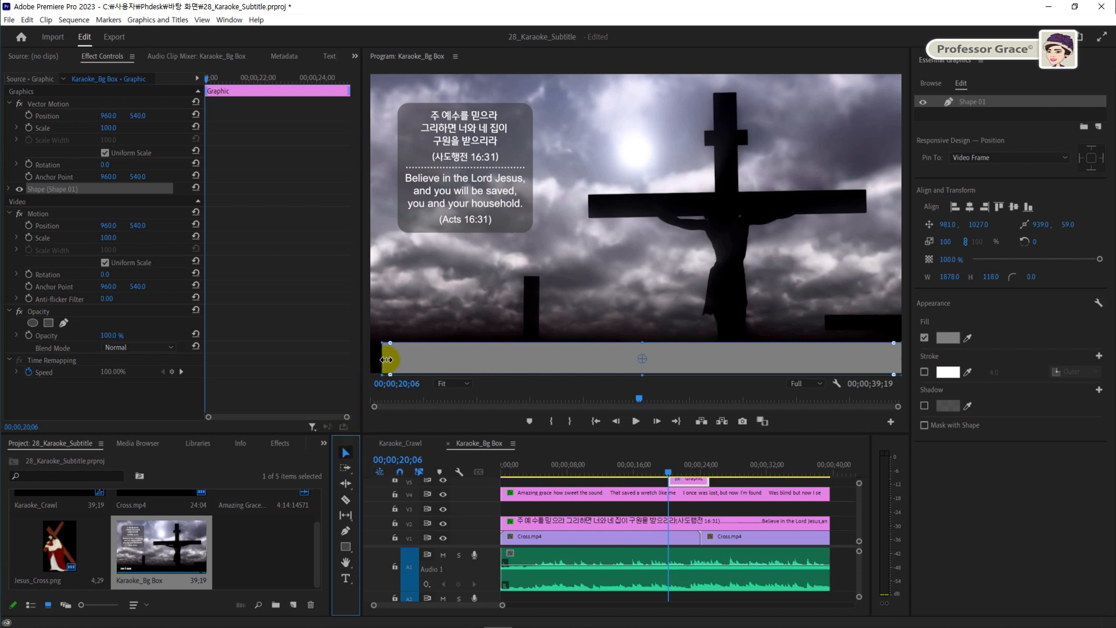
{"action": "left_click_drag", "start_coordinate": [384, 358], "coordinate": [371, 359]}
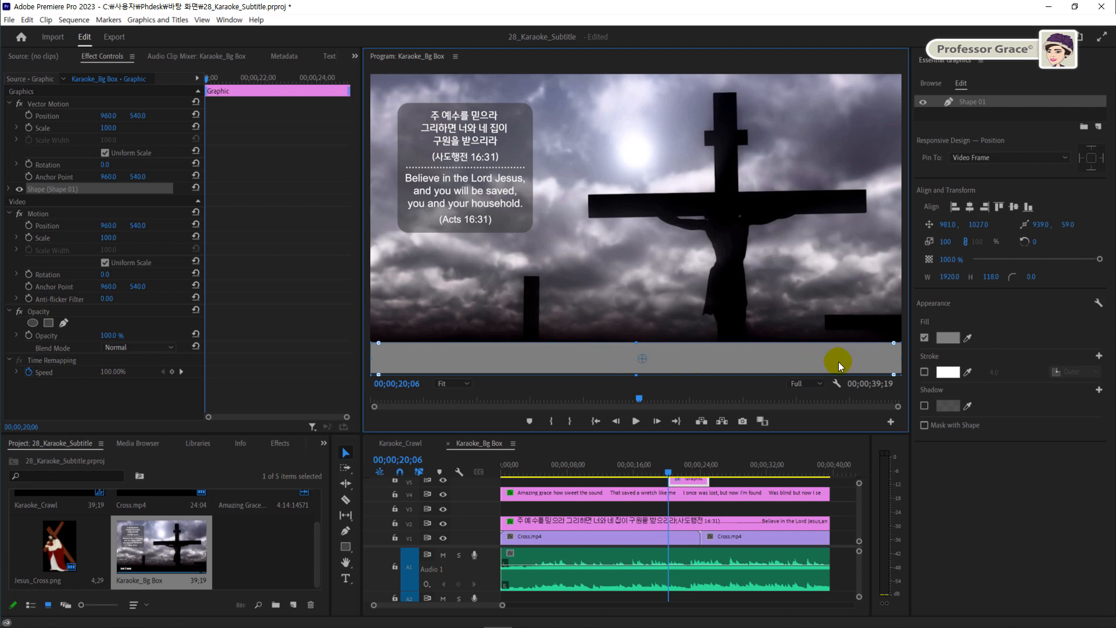
Move the rectangle graphic to the start of V3 beneath the lyrics and extend it to the end of the other clips.
{"action": "left_click", "coordinate": [683, 482]}
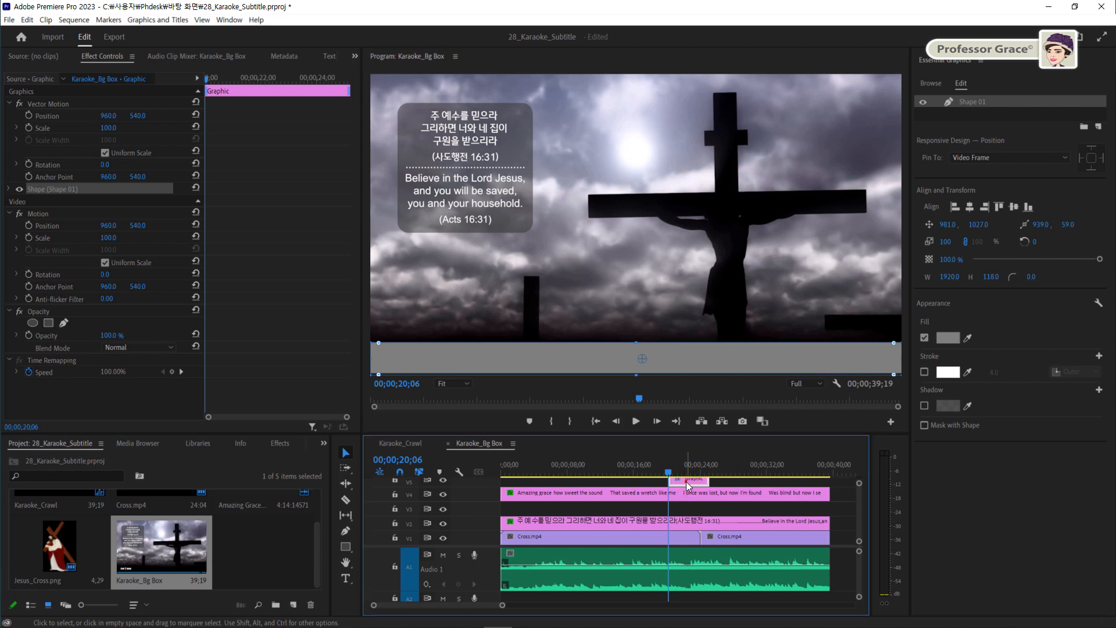
{"action": "left_click_drag", "start_coordinate": [684, 485], "coordinate": [512, 509]}
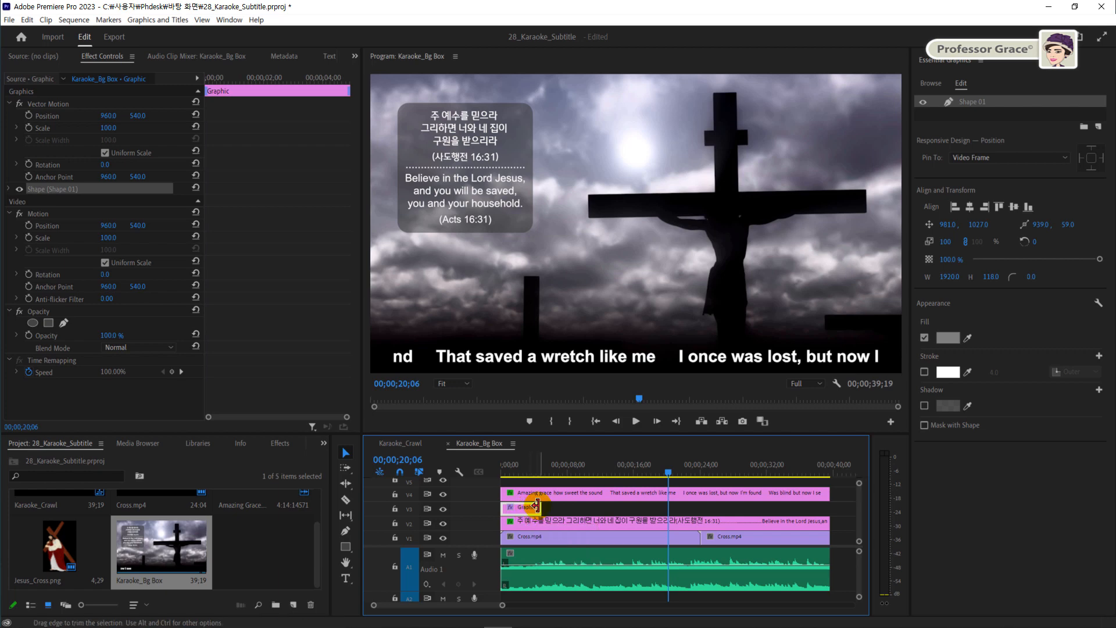
{"action": "left_click_drag", "start_coordinate": [538, 506], "coordinate": [826, 508]}
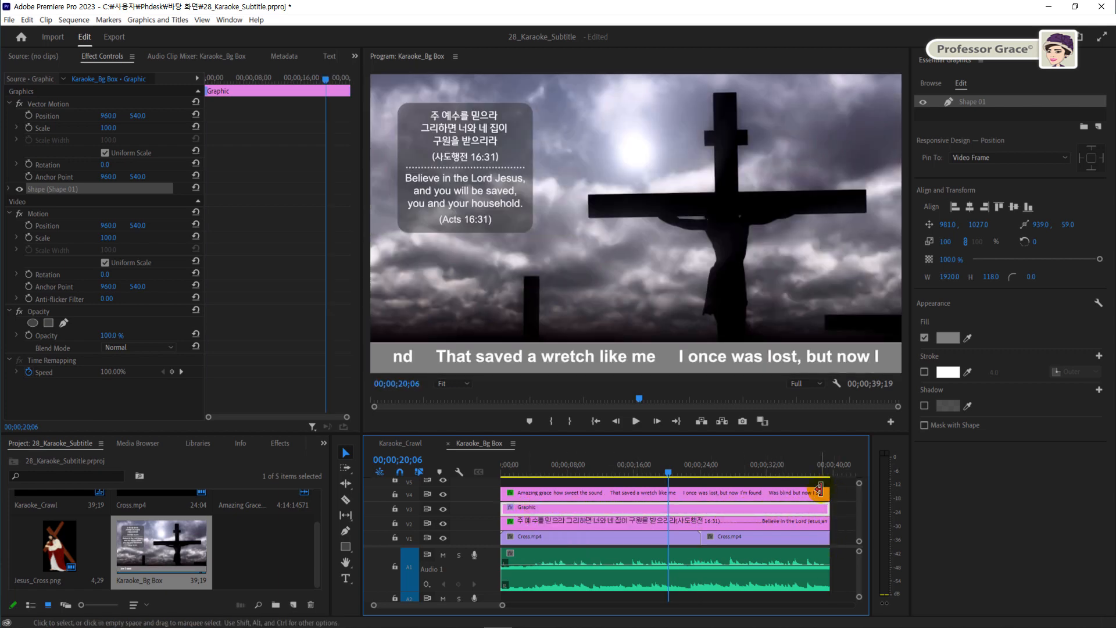
Set the background rectangle's fill to the dark purple hex colour 2D1832.
{"action": "left_click", "coordinate": [947, 337]}
{"action": "left_click_drag", "start_coordinate": [598, 213], "coordinate": [770, 98]}
{"action": "left_click", "coordinate": [804, 286]}
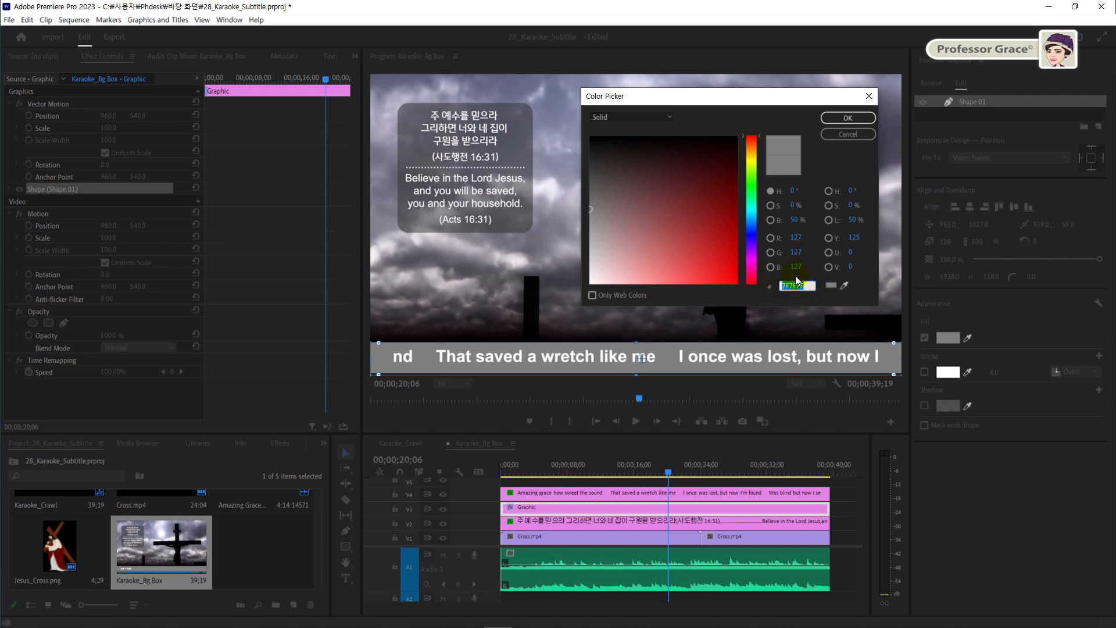
{"action": "type", "text": "2"}
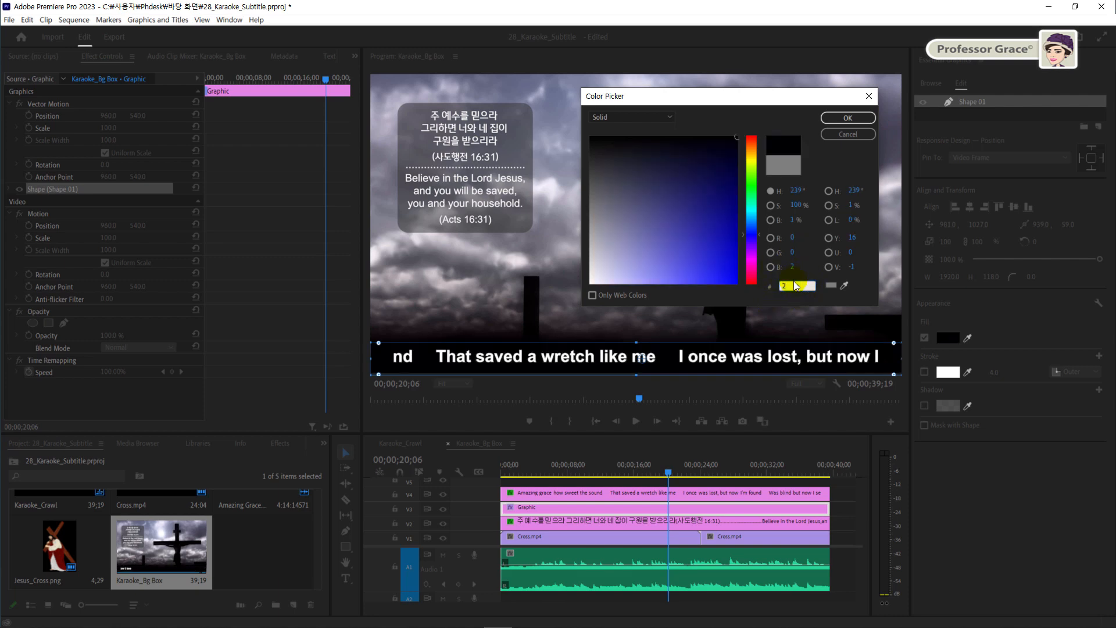
{"action": "type", "text": "D18"}
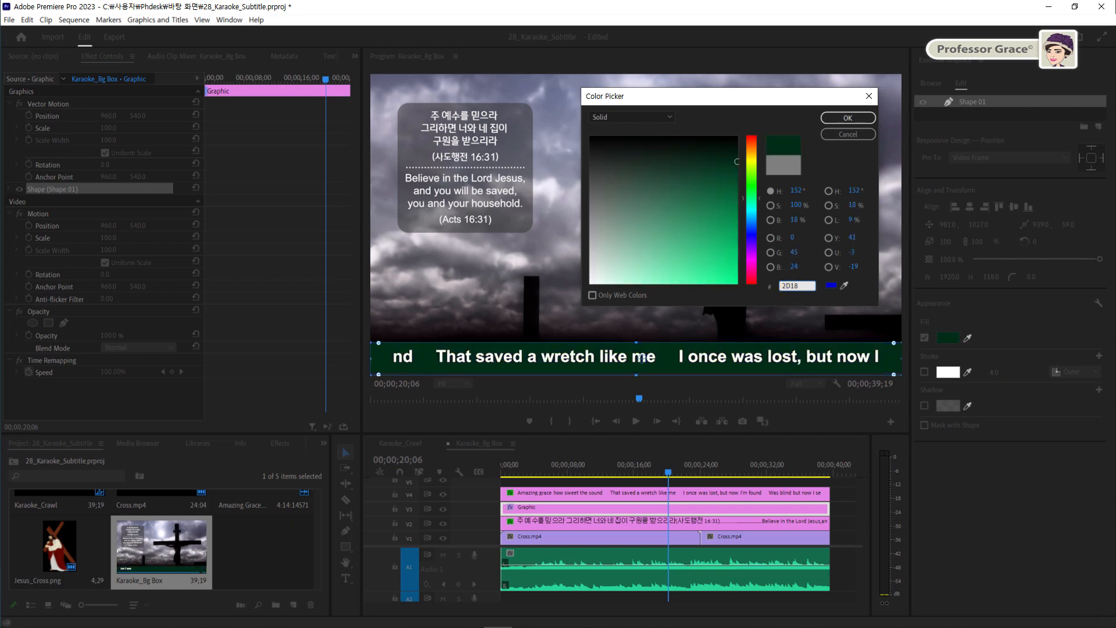
{"action": "type", "text": "32"}
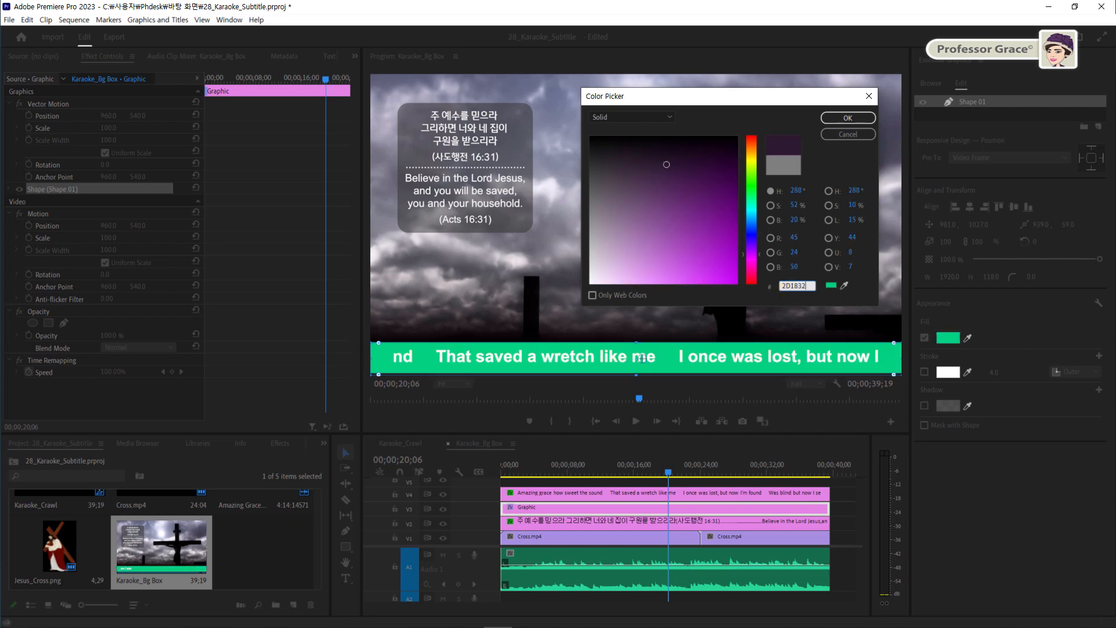
{"action": "key", "text": "Return"}
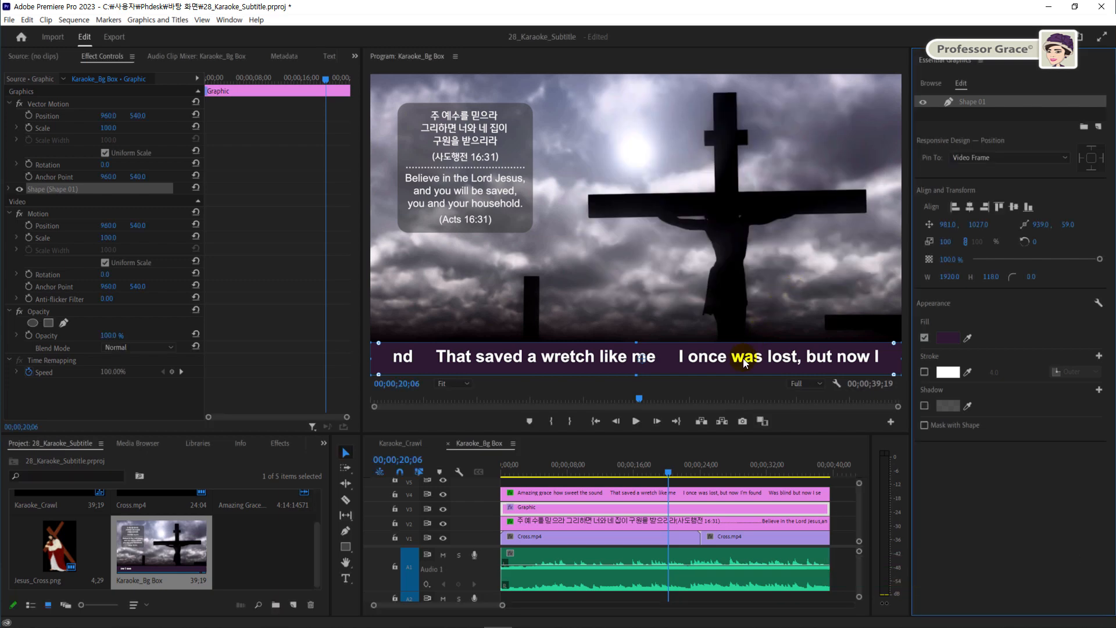
At 00;00;08;00, nudge the Jesus_Cross image and the lyrics text together slightly down and back up, and deselect them.
{"action": "left_click", "coordinate": [668, 507]}
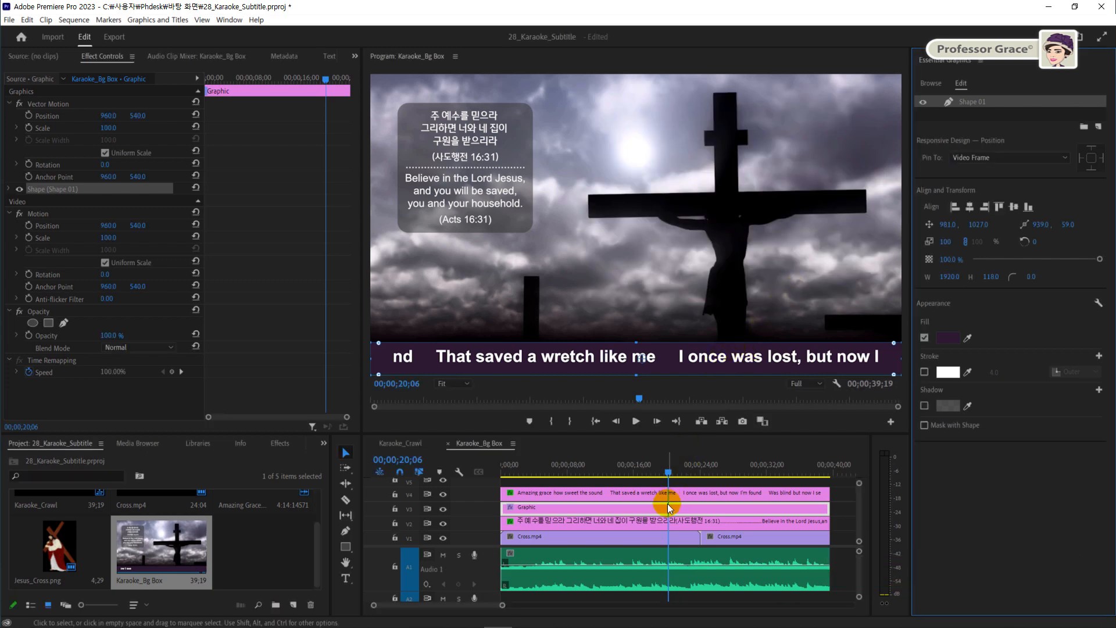
{"action": "left_click", "coordinate": [401, 459]}
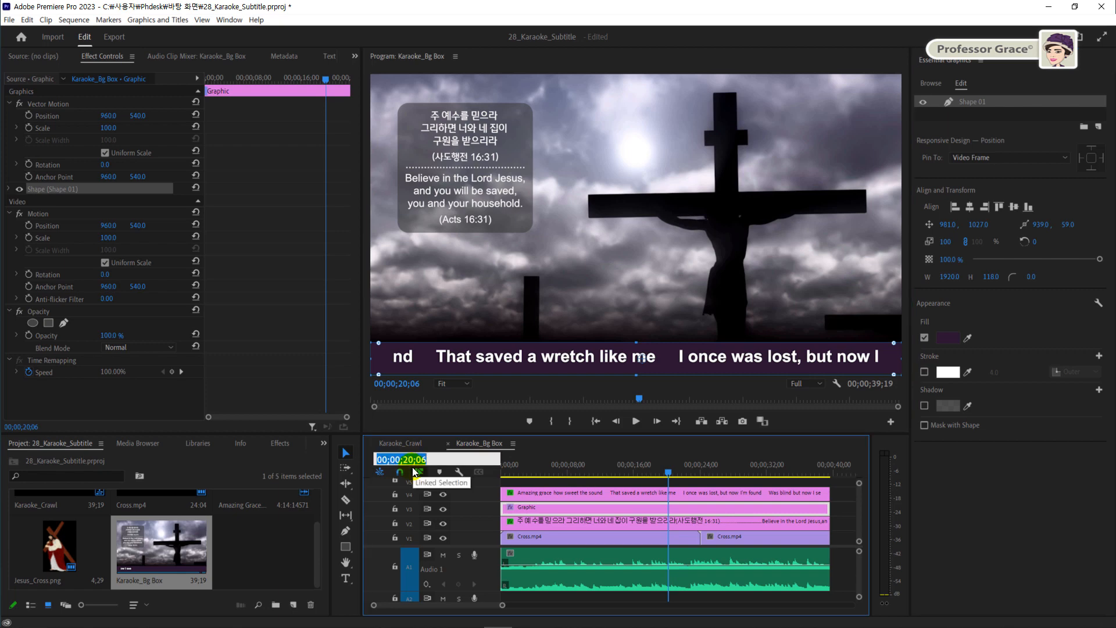
{"action": "type", "text": "8."}
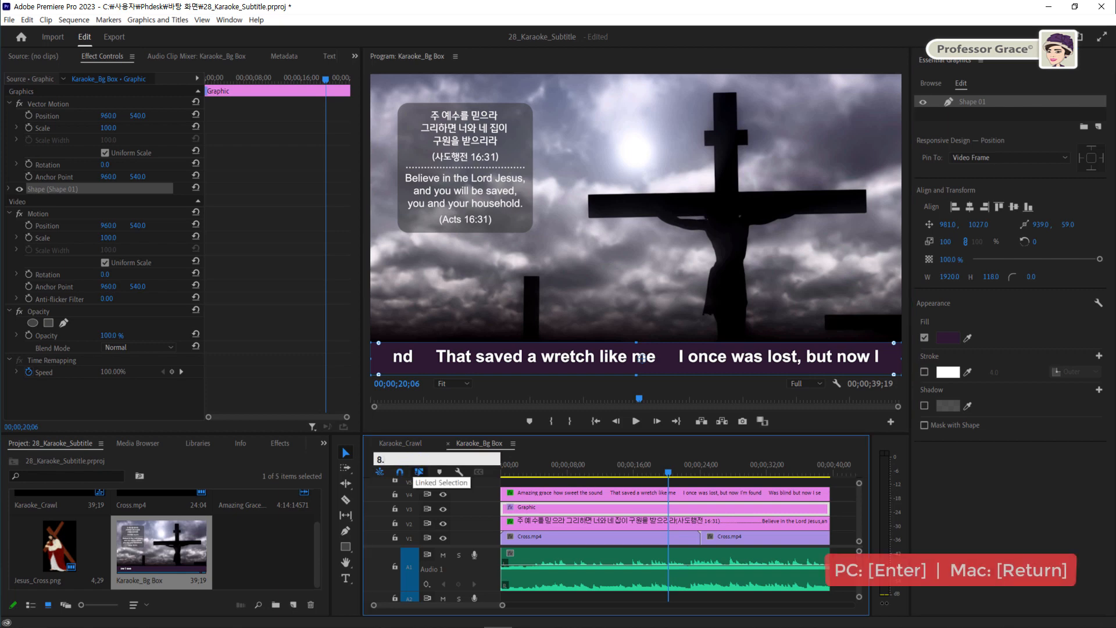
{"action": "key", "text": "Return"}
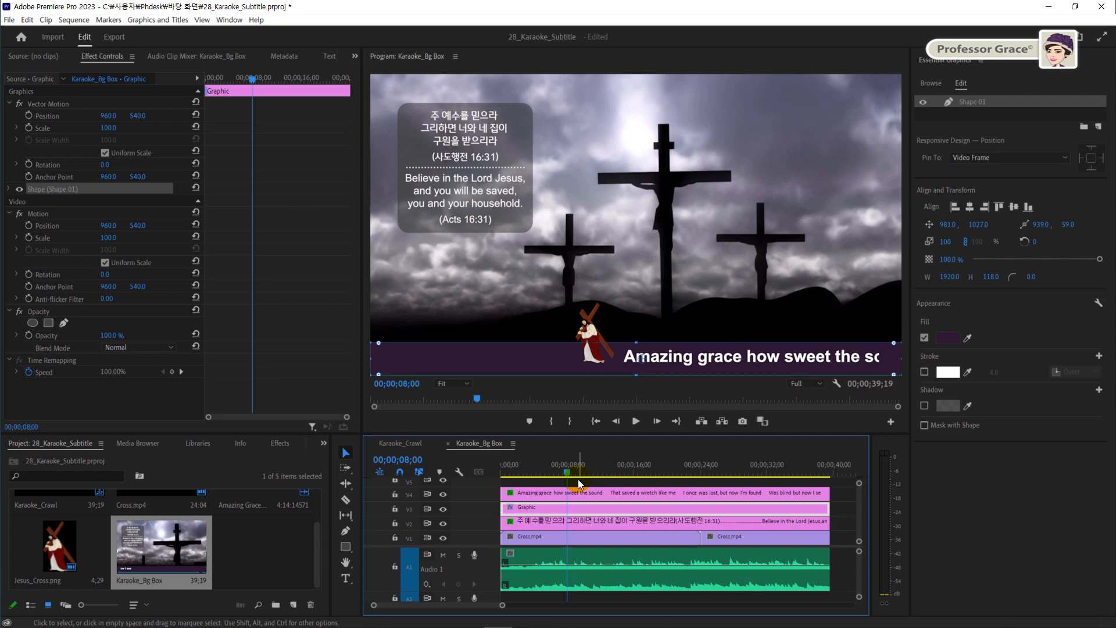
{"action": "key", "text": "shift"}
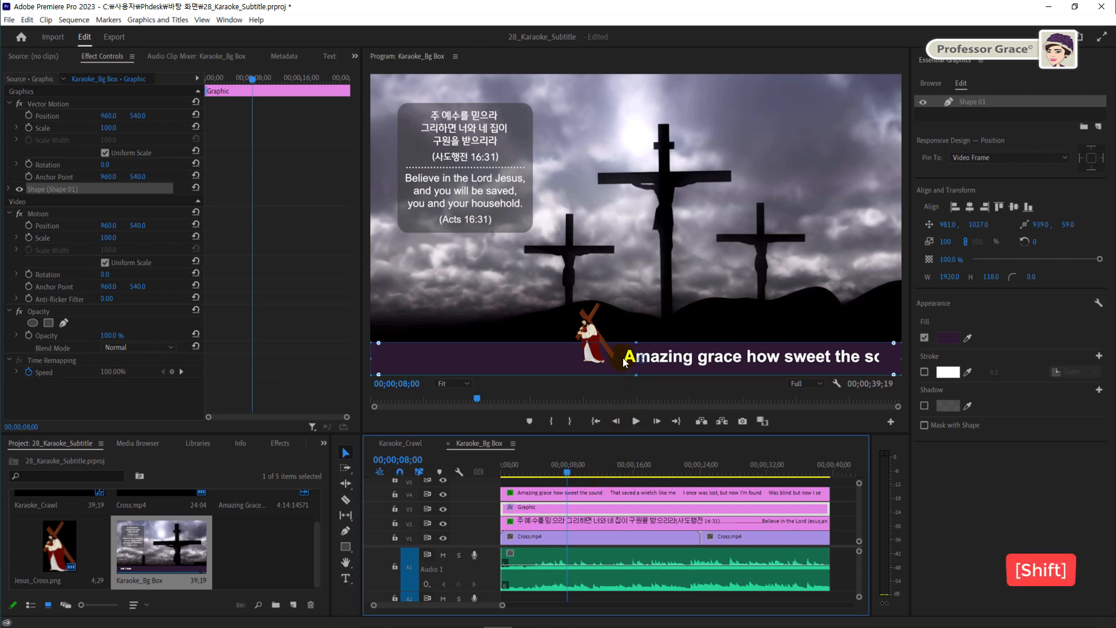
{"action": "left_click", "coordinate": [585, 328]}
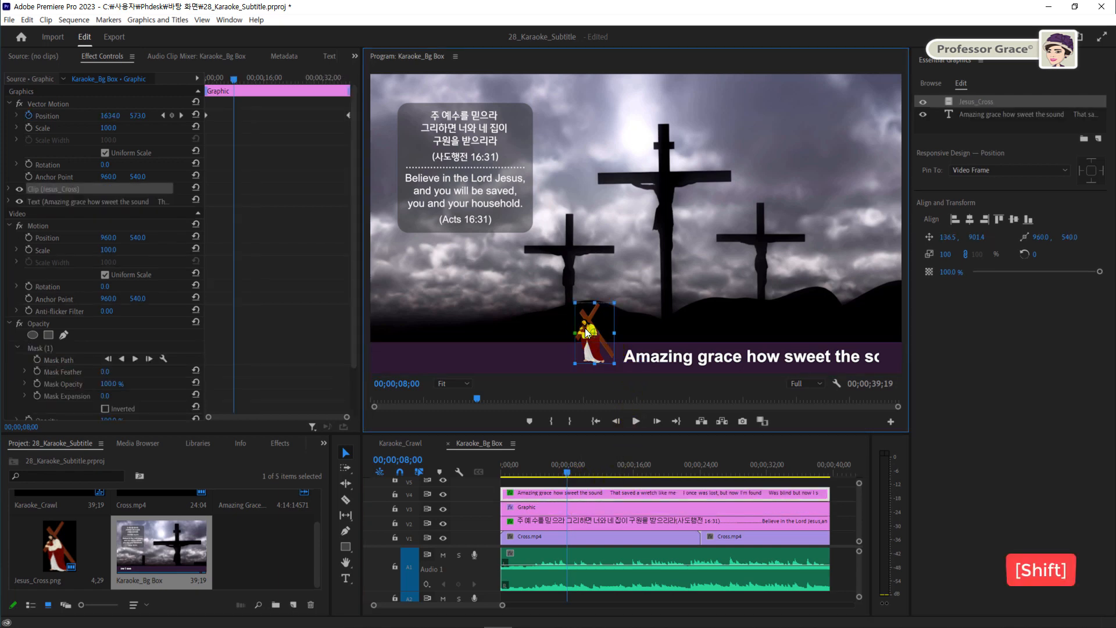
{"action": "left_click", "coordinate": [647, 360], "text": "shift"}
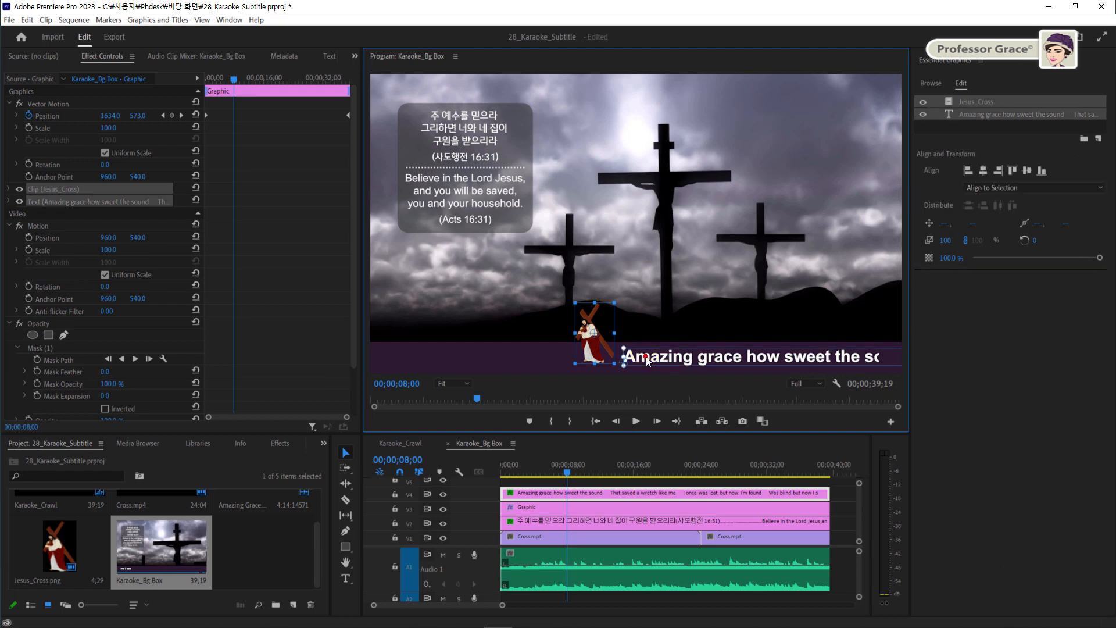
{"action": "key", "text": "Down"}
{"action": "key", "text": "Down"}
{"action": "key", "text": "Down"}
{"action": "key", "text": "Down"}
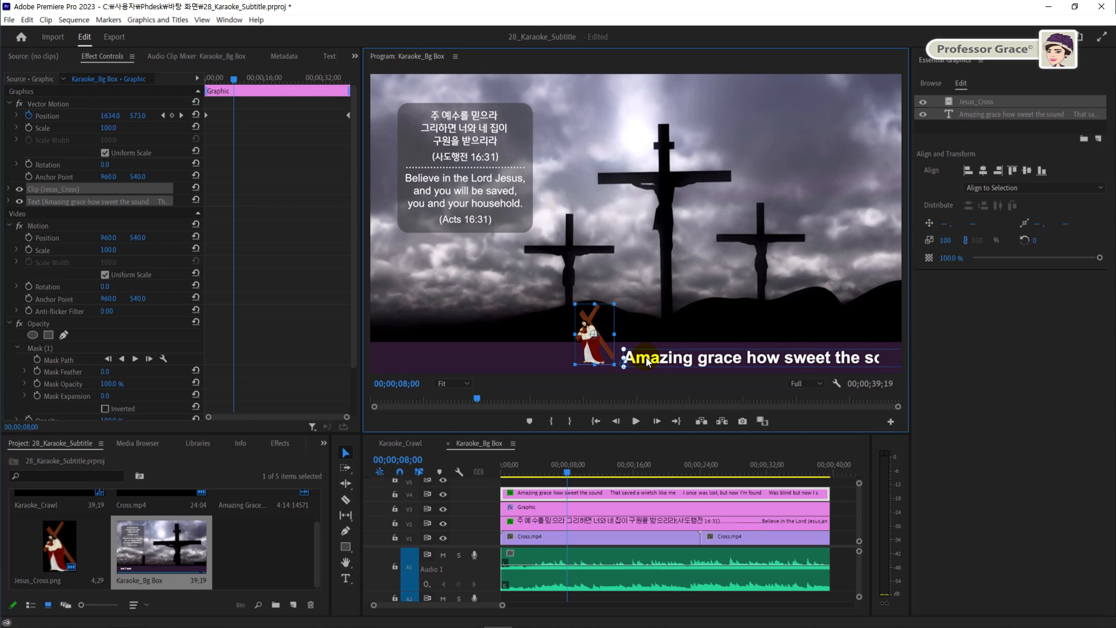
{"action": "key", "text": "Up"}
{"action": "key", "text": "Up"}
{"action": "key", "text": "Up"}
{"action": "key", "text": "Up"}
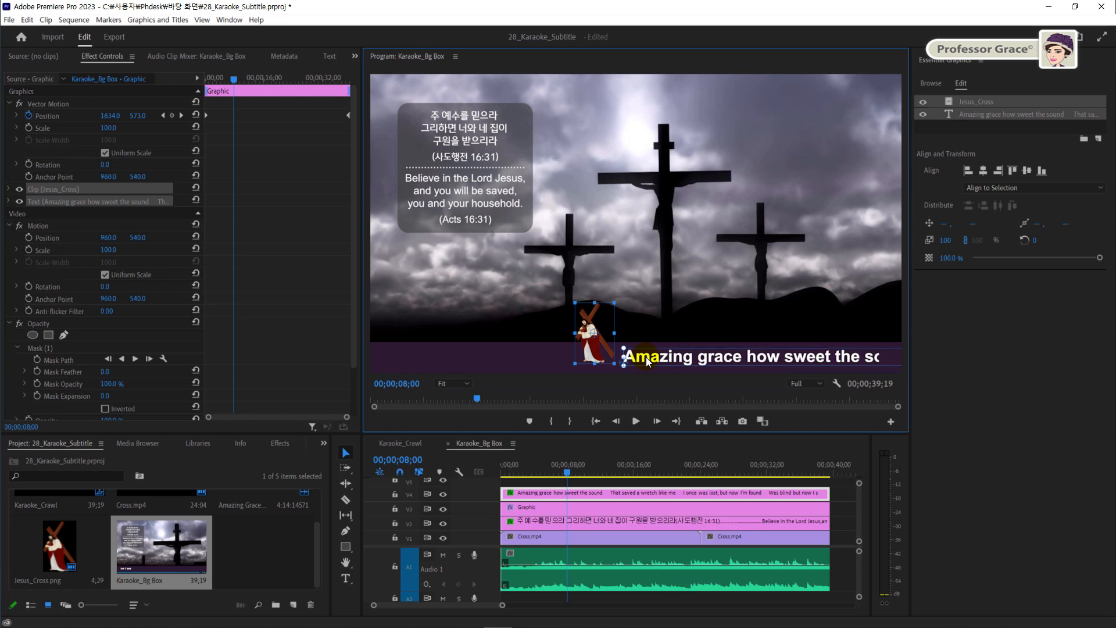
{"action": "left_click", "coordinate": [844, 522]}
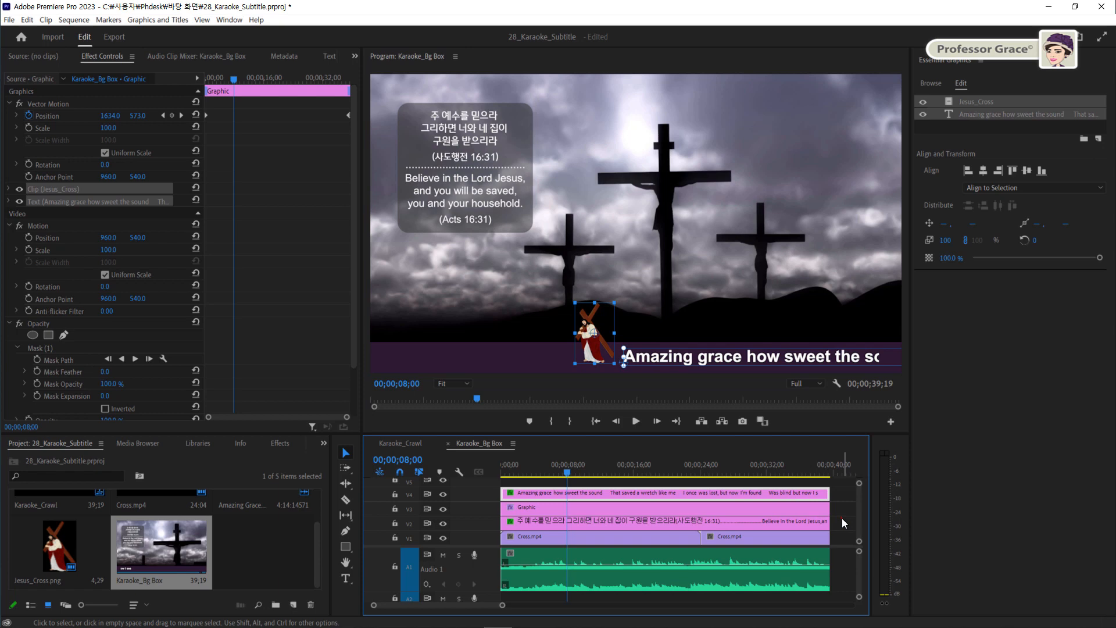
{"action": "left_click", "coordinate": [842, 518]}
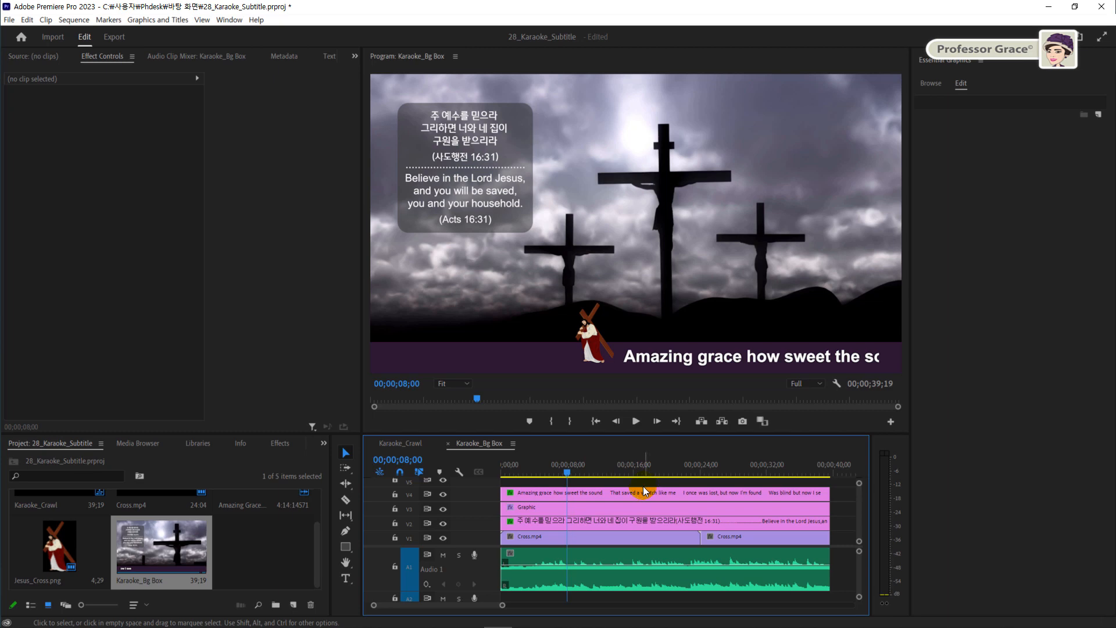
Play the Karaoke_Bg Box sequence from its start in the maximized program monitor, restore the layout and place the playhead at 00;00;15;11.
{"action": "double_click", "coordinate": [412, 53]}
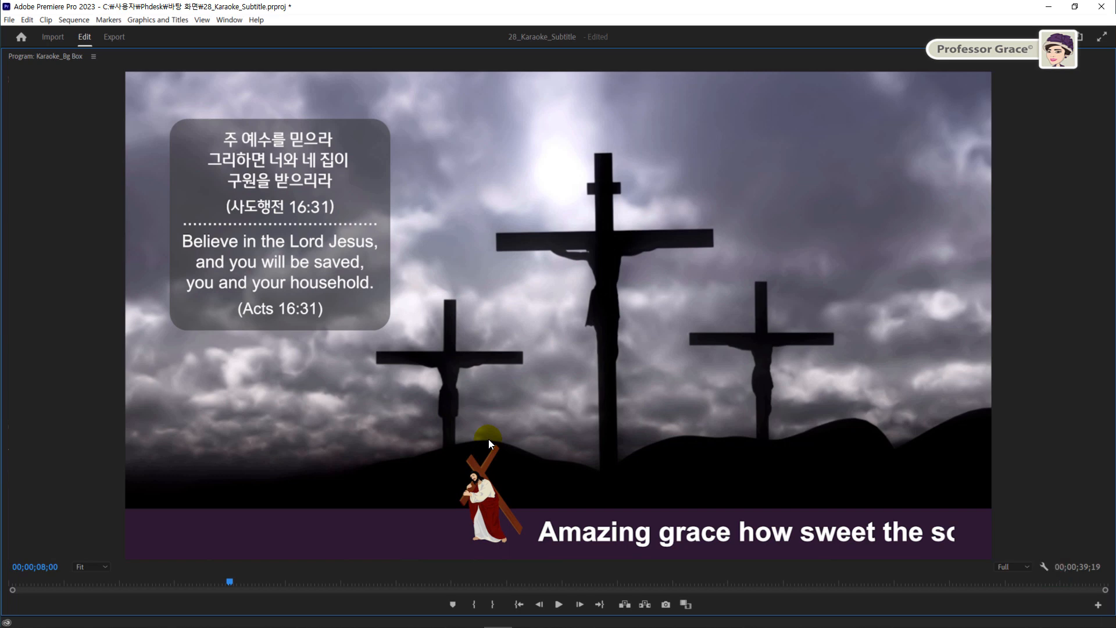
{"action": "key", "text": "Home"}
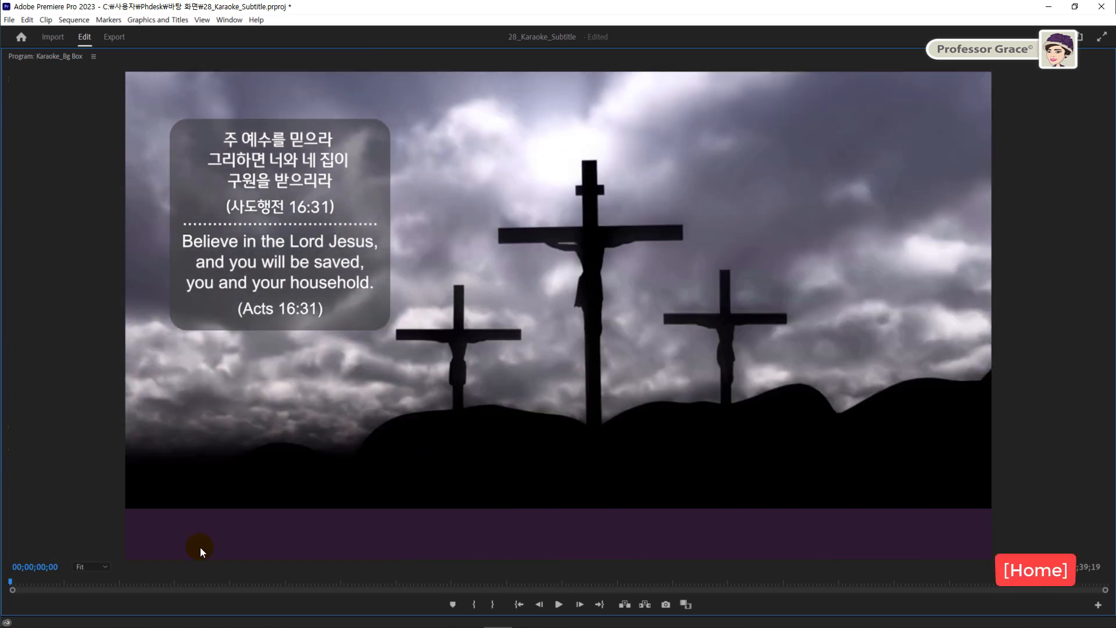
{"action": "key", "text": "space"}
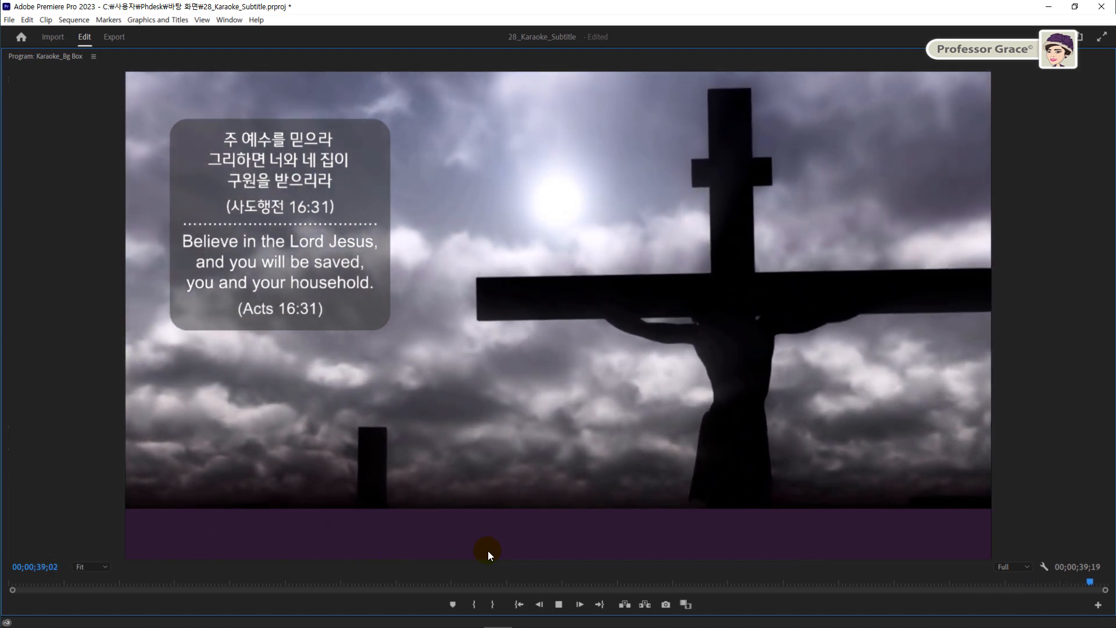
{"action": "key", "text": "space"}
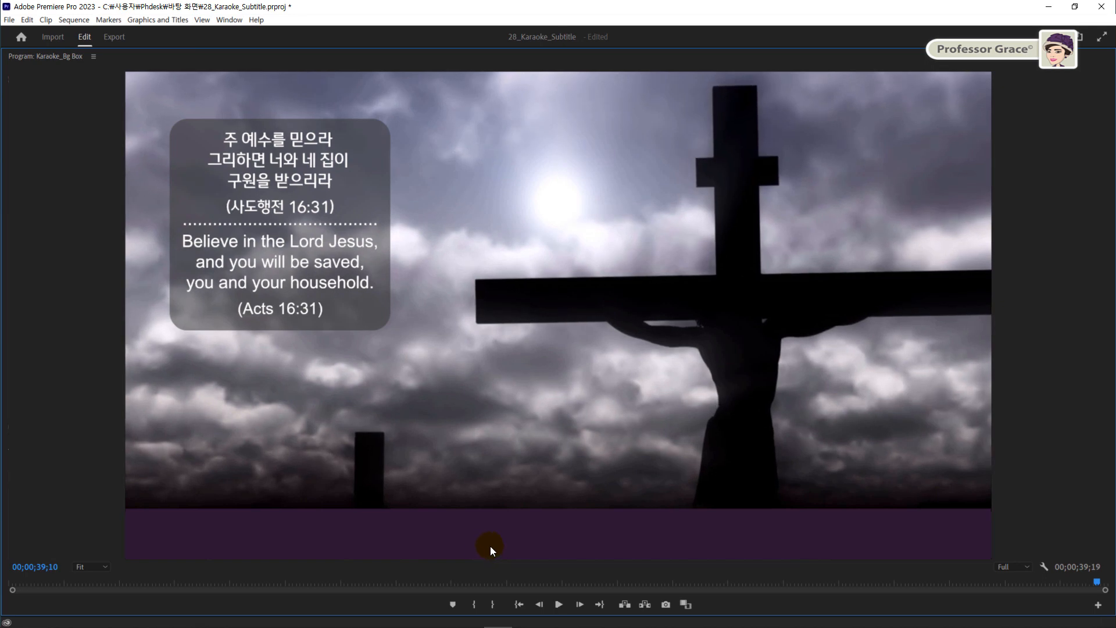
{"action": "key", "text": "grave"}
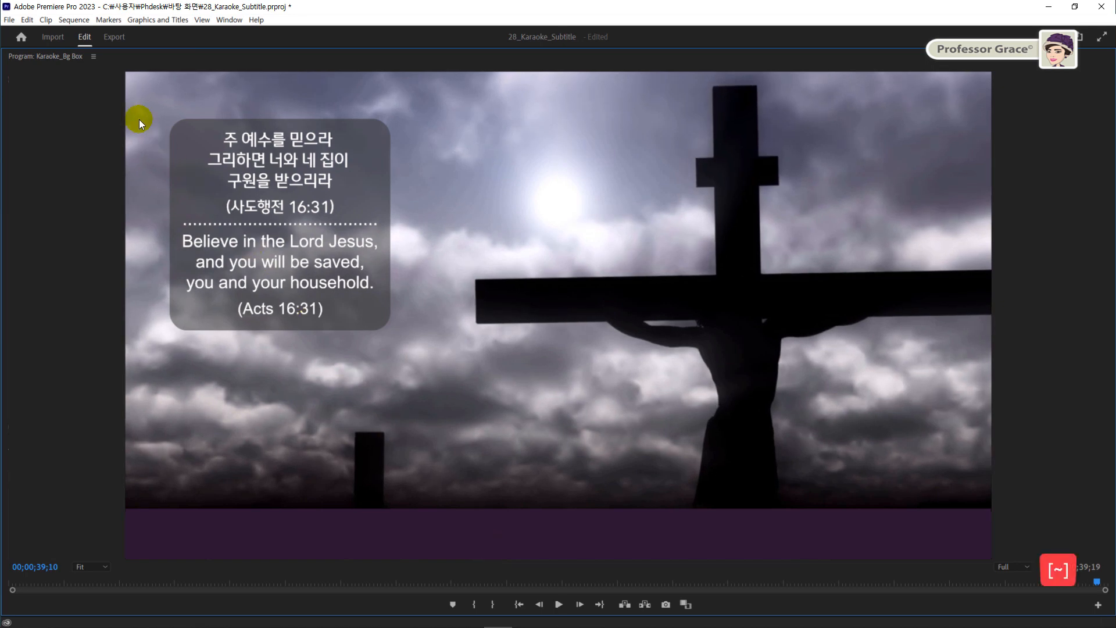
{"action": "key", "text": "grave"}
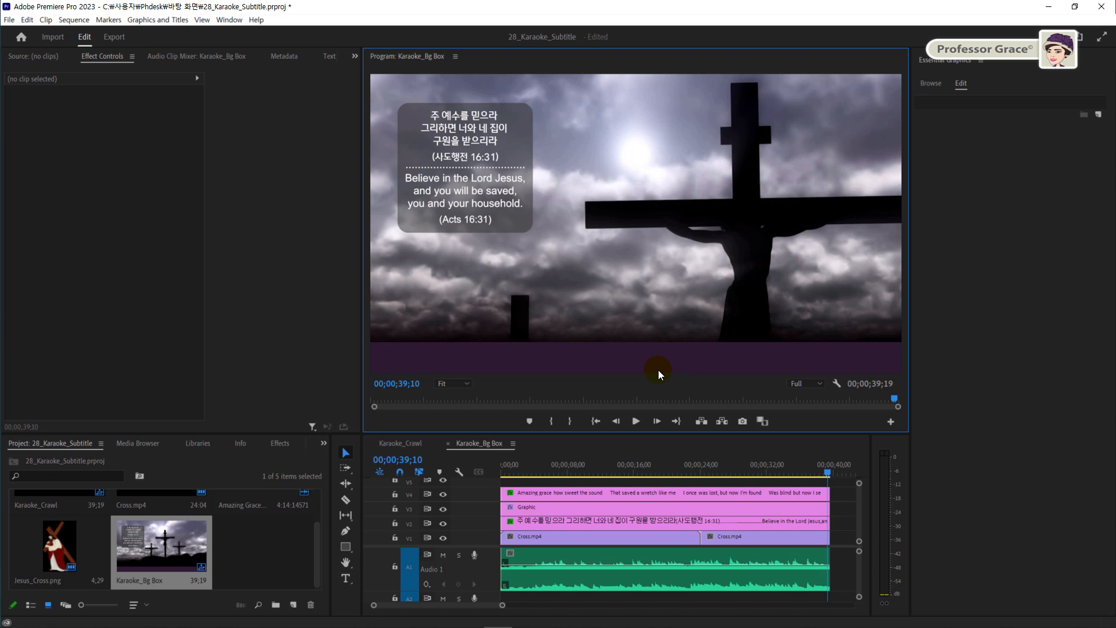
{"action": "left_click", "coordinate": [630, 465]}
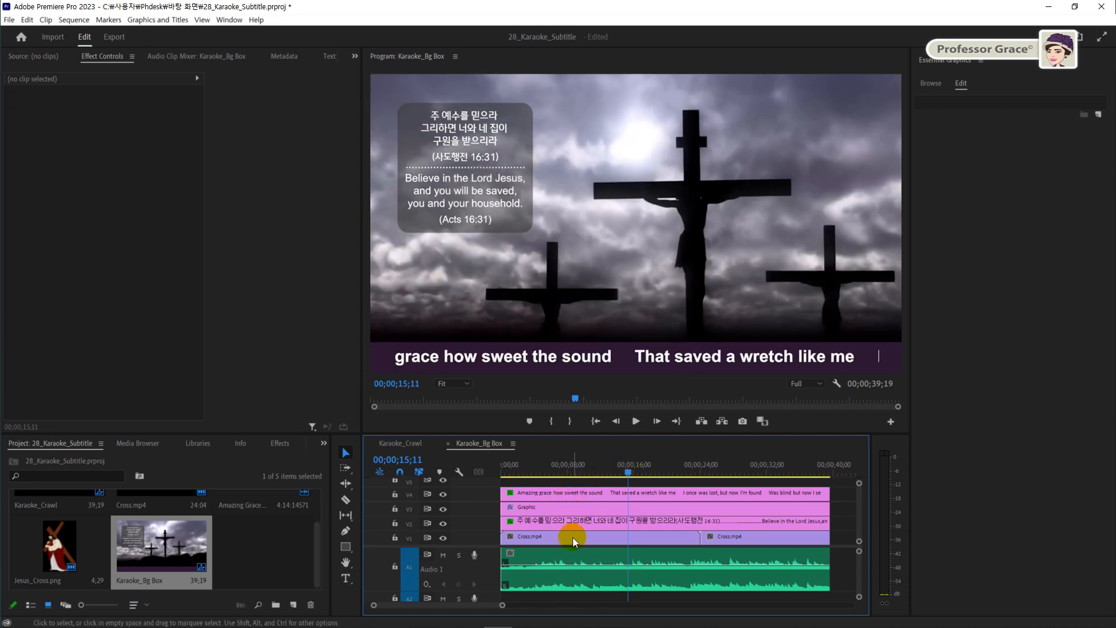
Duplicate the Karaoke_Crawl sequence in the project.
{"action": "left_click", "coordinate": [273, 551]}
{"action": "scroll", "coordinate": [263, 554], "scroll_direction": "up", "scroll_amount": 1}
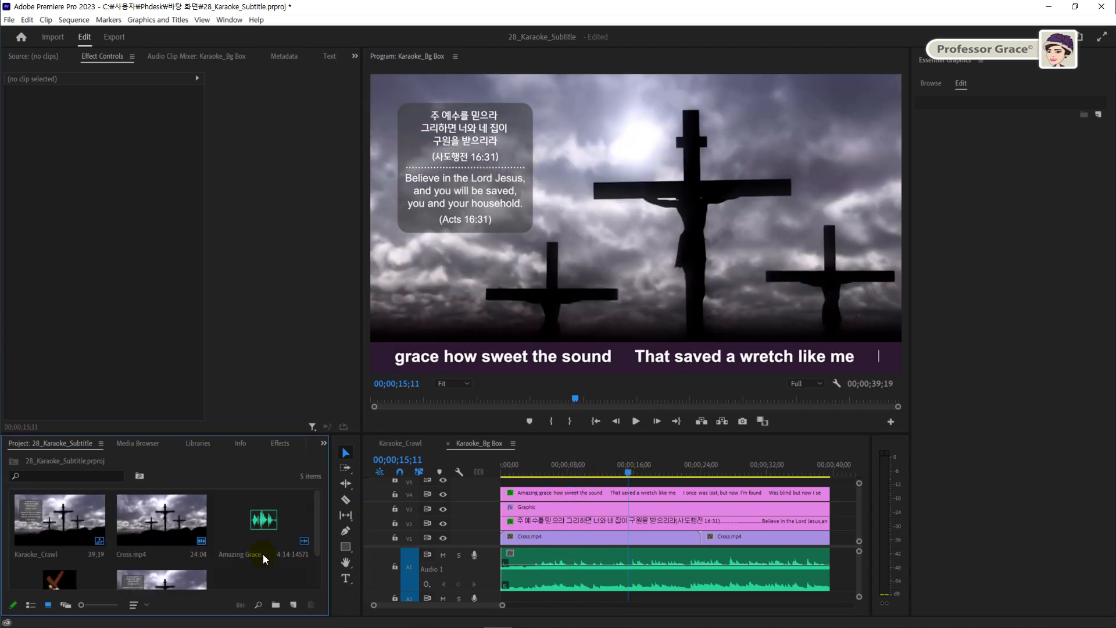
{"action": "left_click", "coordinate": [65, 516]}
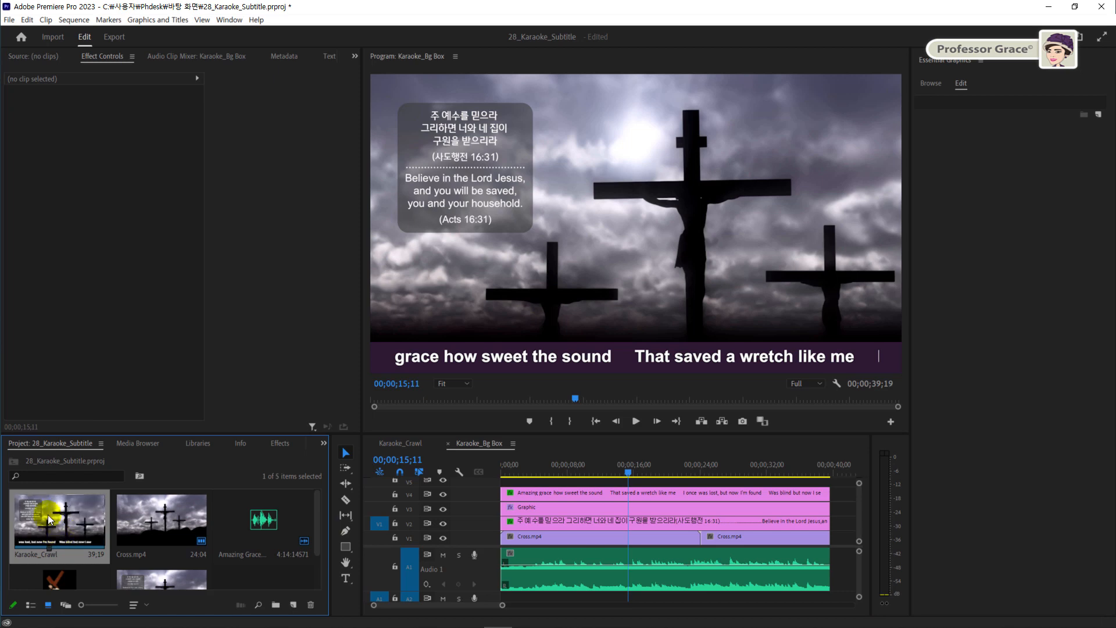
{"action": "key", "text": "ctrl+c"}
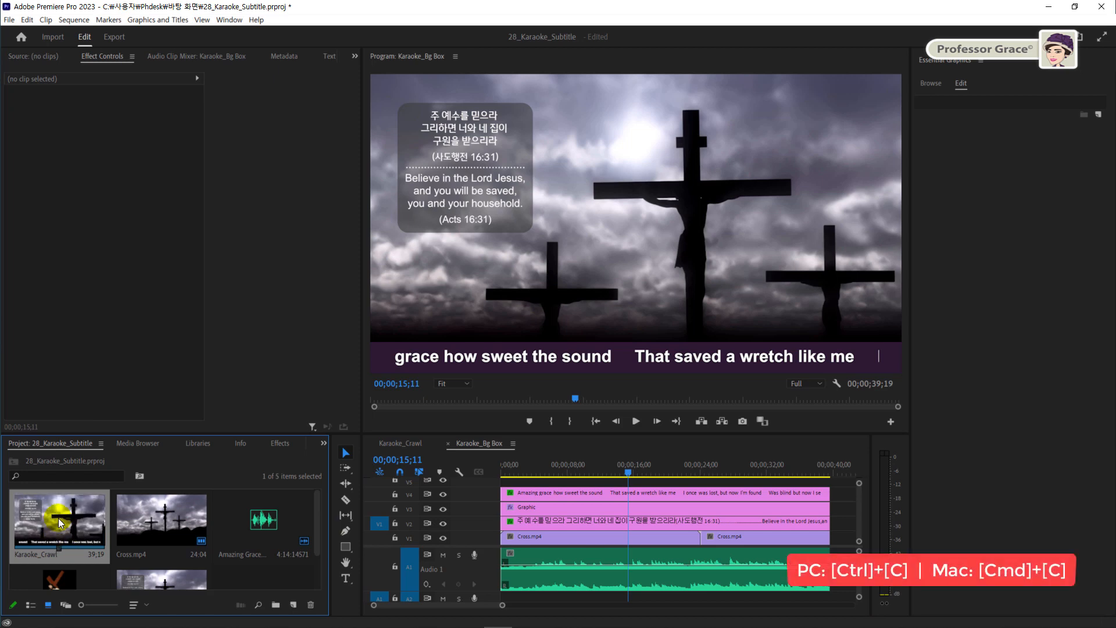
{"action": "key", "text": "ctrl+v"}
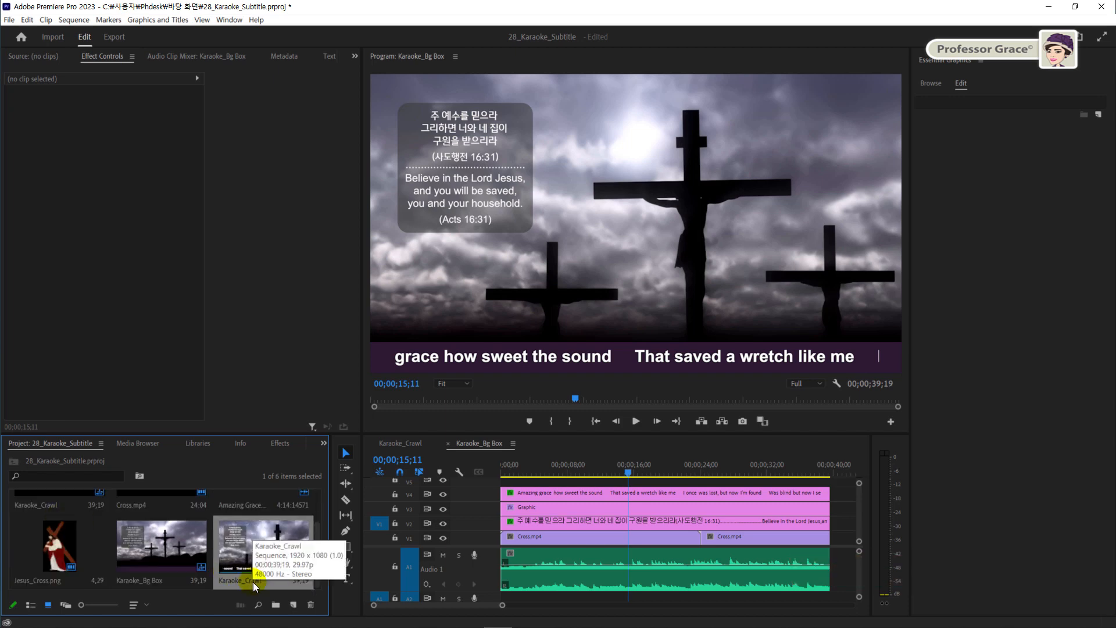
Rename the duplicated sequence Karaoke_Text Bg and open it in the timeline.
{"action": "left_click", "coordinate": [253, 582]}
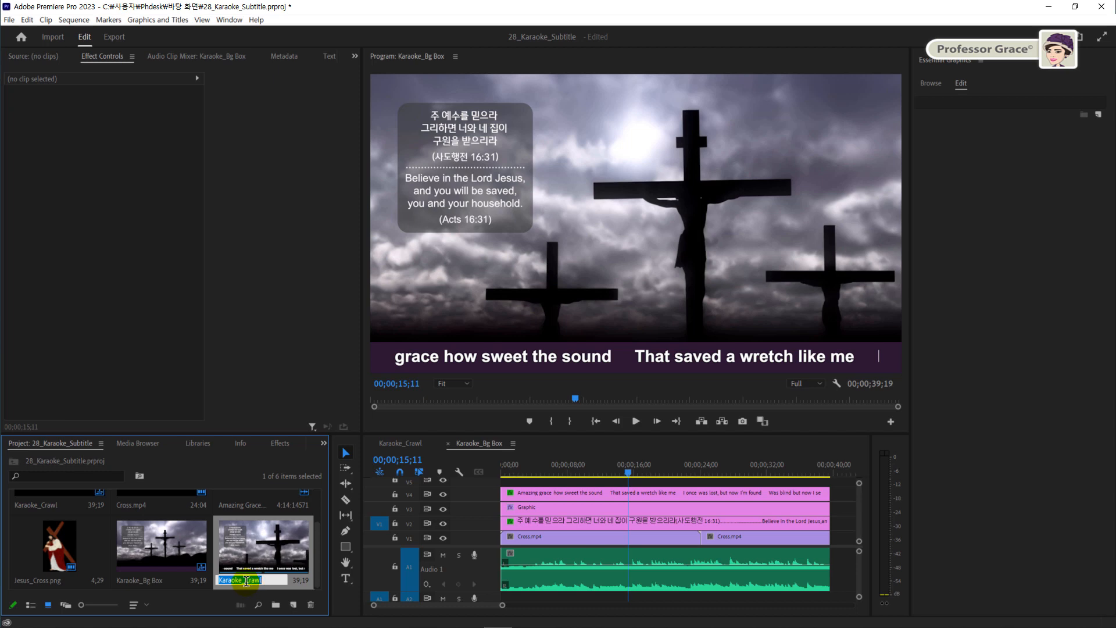
{"action": "type", "text": "Karaoke_T"}
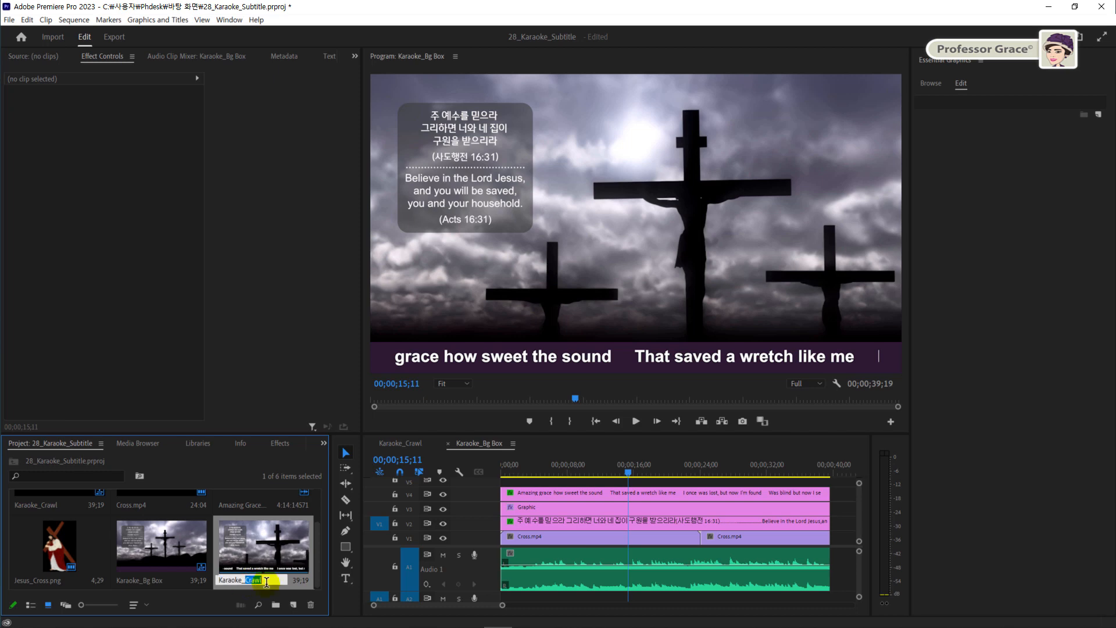
{"action": "type", "text": "ext Bg"}
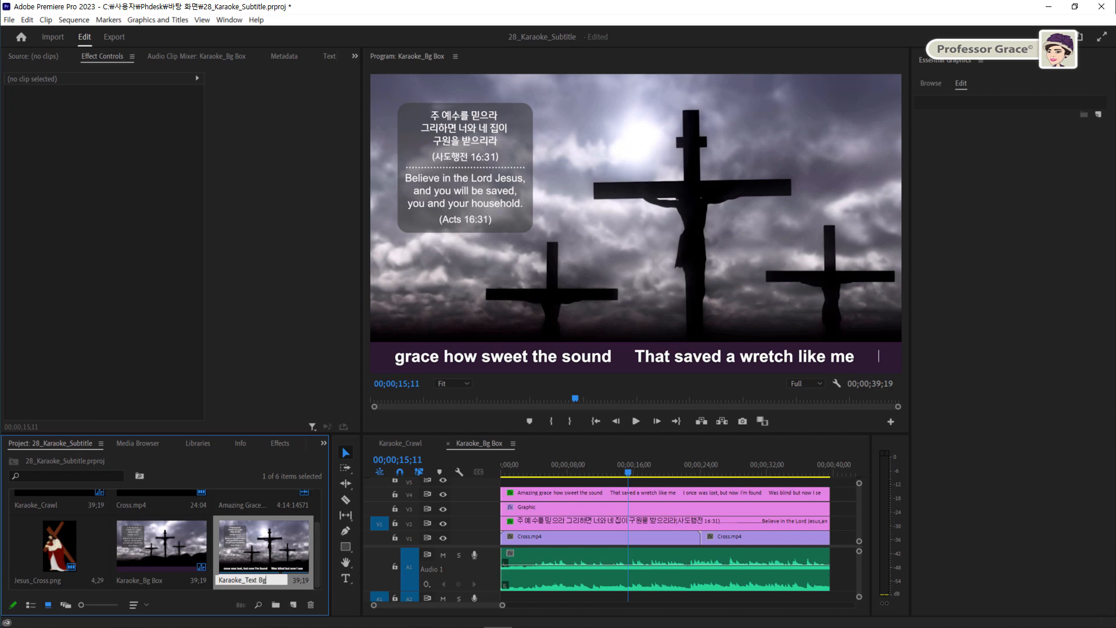
{"action": "key", "text": "Return"}
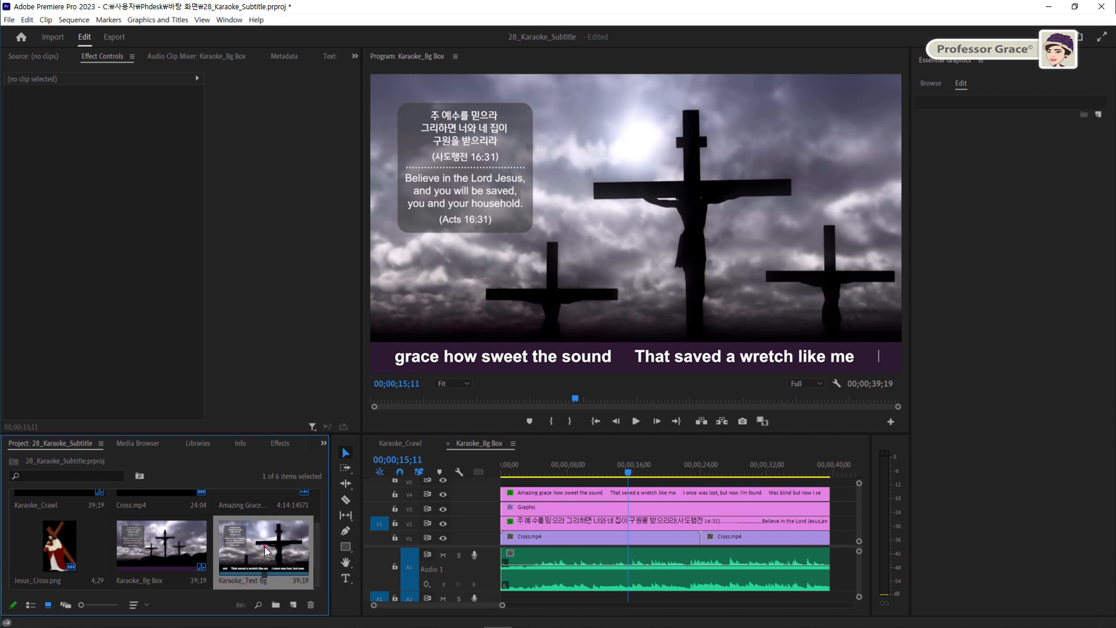
{"action": "double_click", "coordinate": [266, 551]}
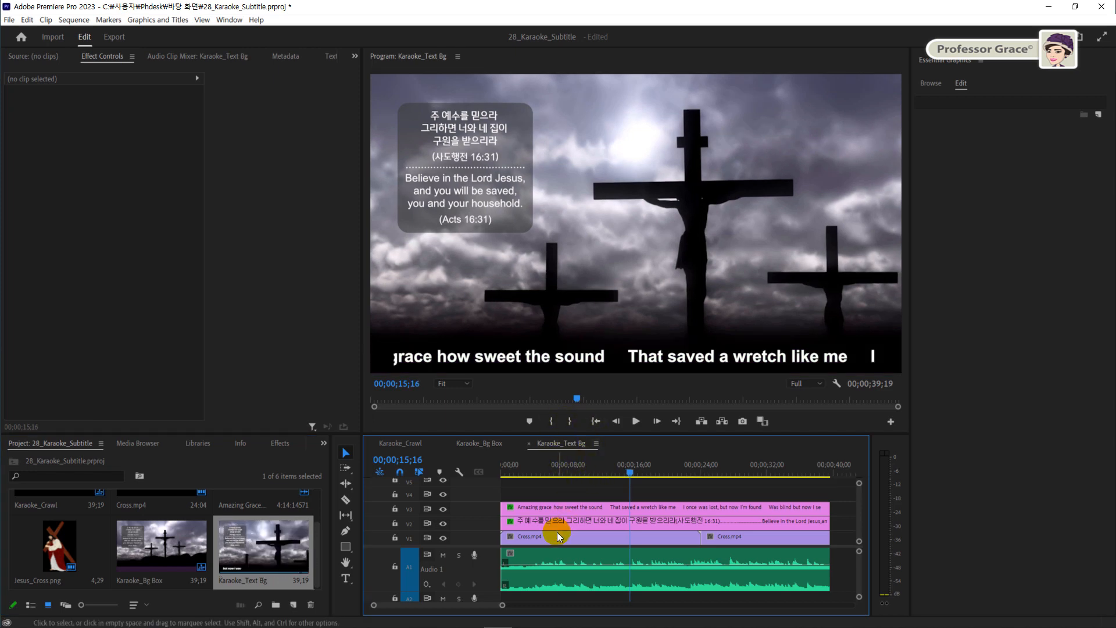
Move the playhead of Karaoke_Text Bg to 00;00;08;00.
{"action": "mouse_move", "coordinate": [556, 531]}
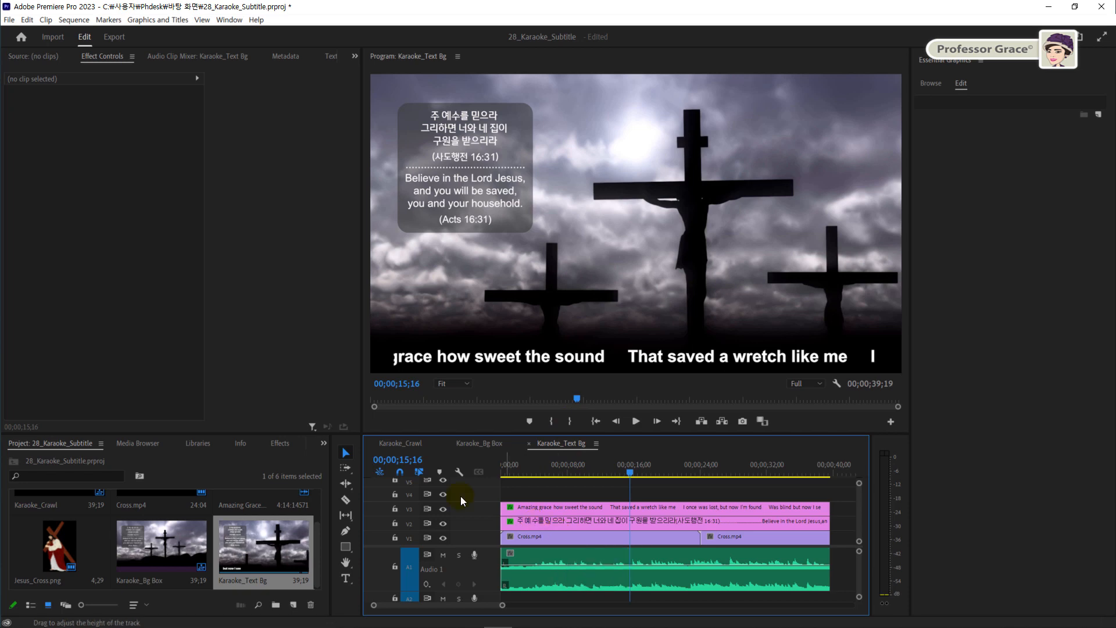
{"action": "left_click", "coordinate": [397, 459]}
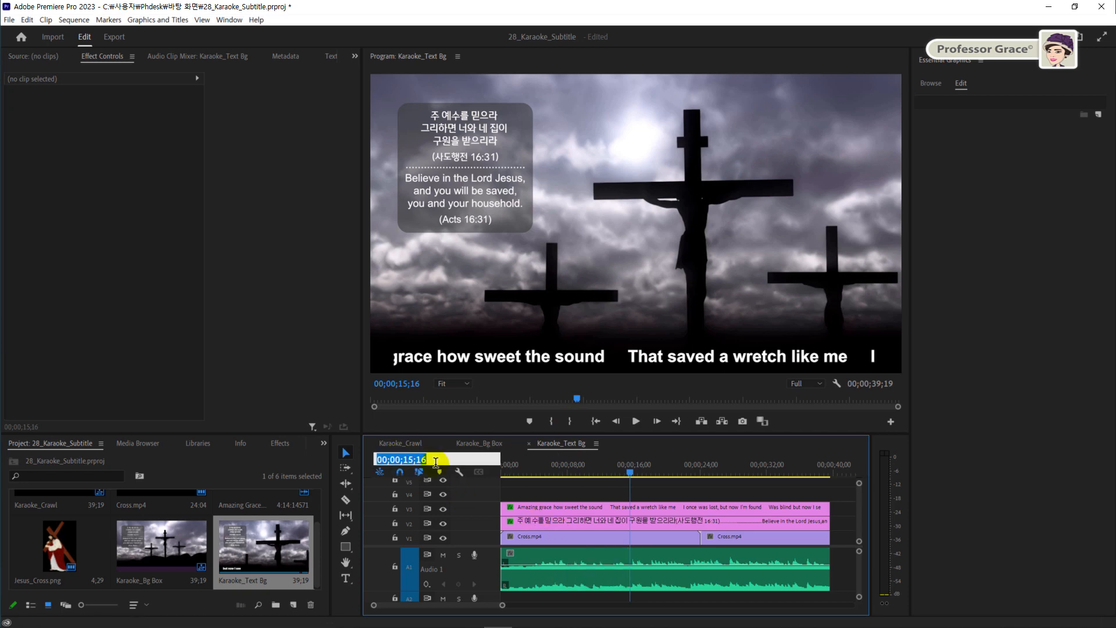
{"action": "type", "text": "8"}
{"action": "key", "text": "Return"}
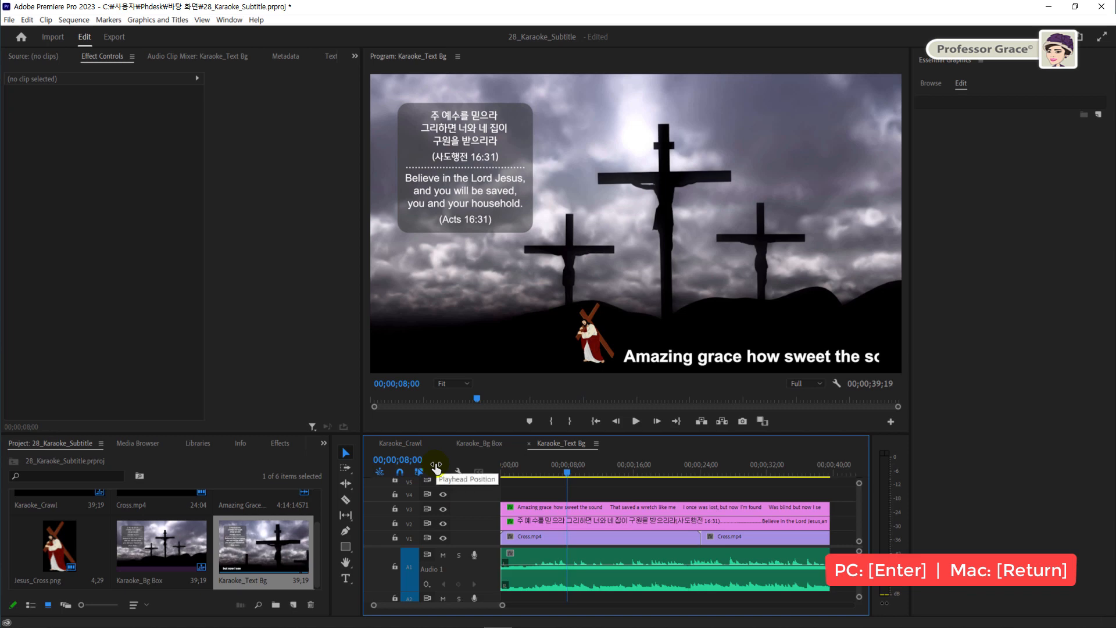
Delete Mask (1) from the opacity effect of the Amazing Grace lyrics graphic on V3.
{"action": "key", "text": "m"}
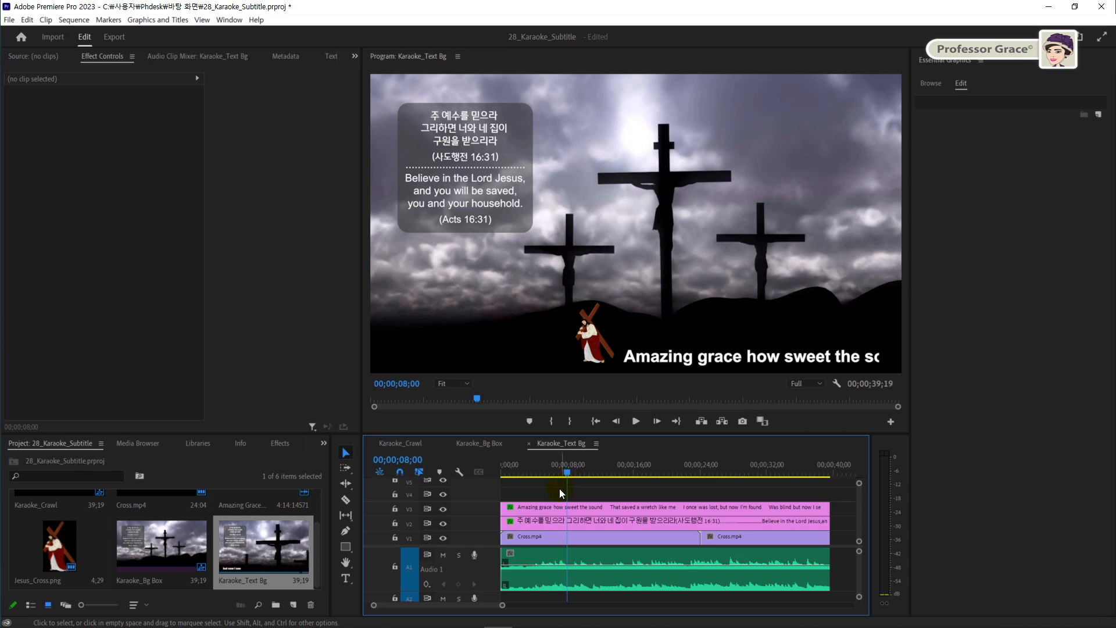
{"action": "left_click", "coordinate": [533, 505]}
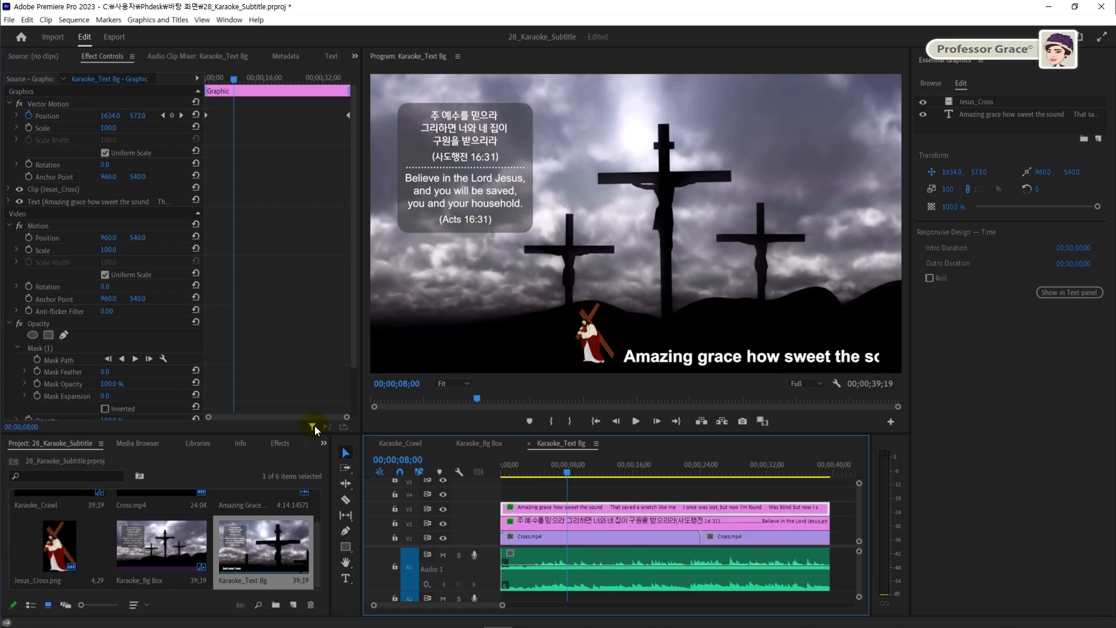
{"action": "left_click", "coordinate": [40, 348]}
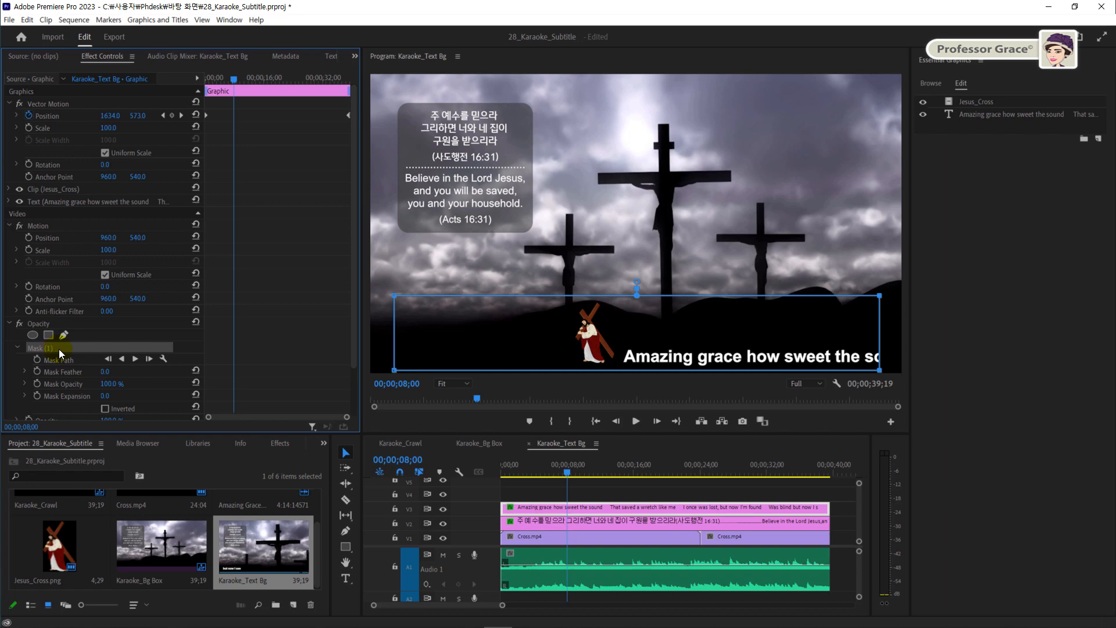
{"action": "key", "text": "Delete"}
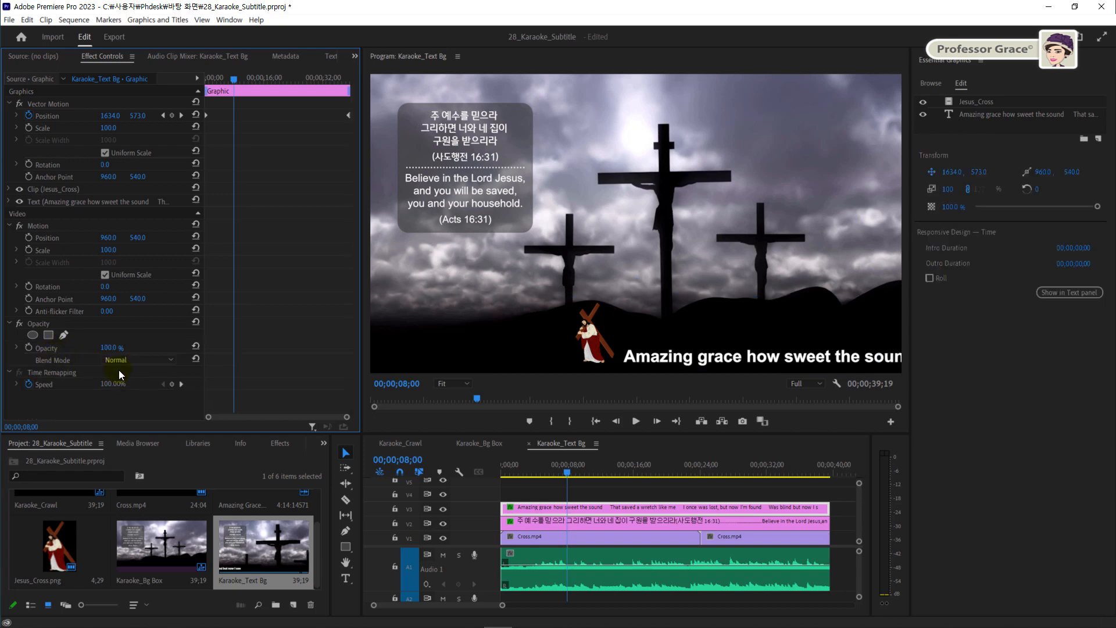
Enable a background on the Amazing Grace lyrics text layer and set its colour to FF5E13.
{"action": "left_click", "coordinate": [970, 118]}
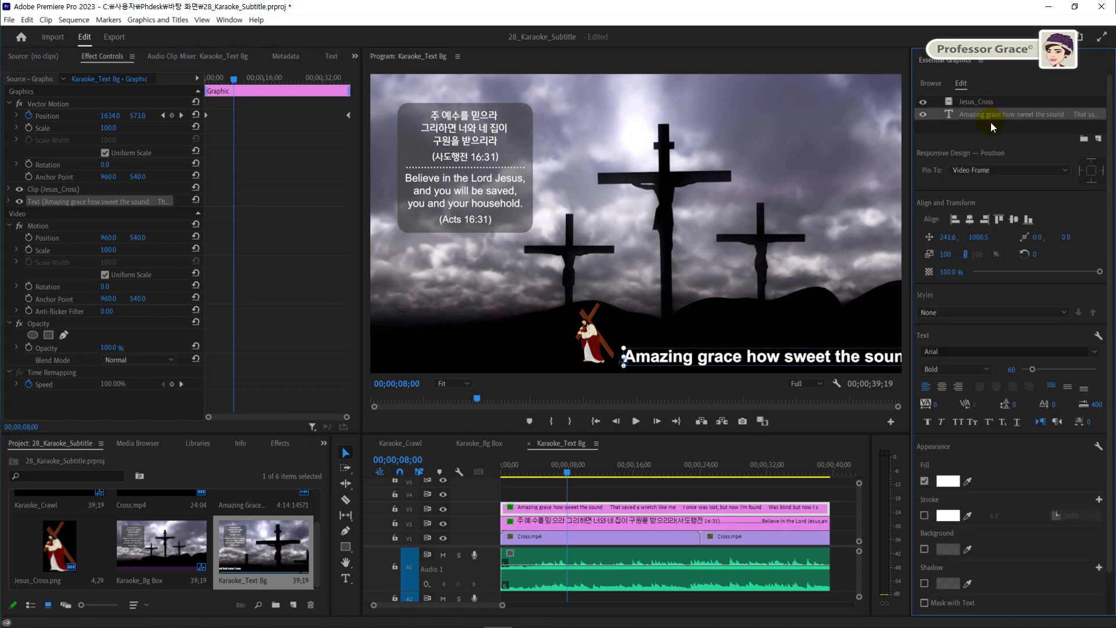
{"action": "left_click", "coordinate": [925, 549]}
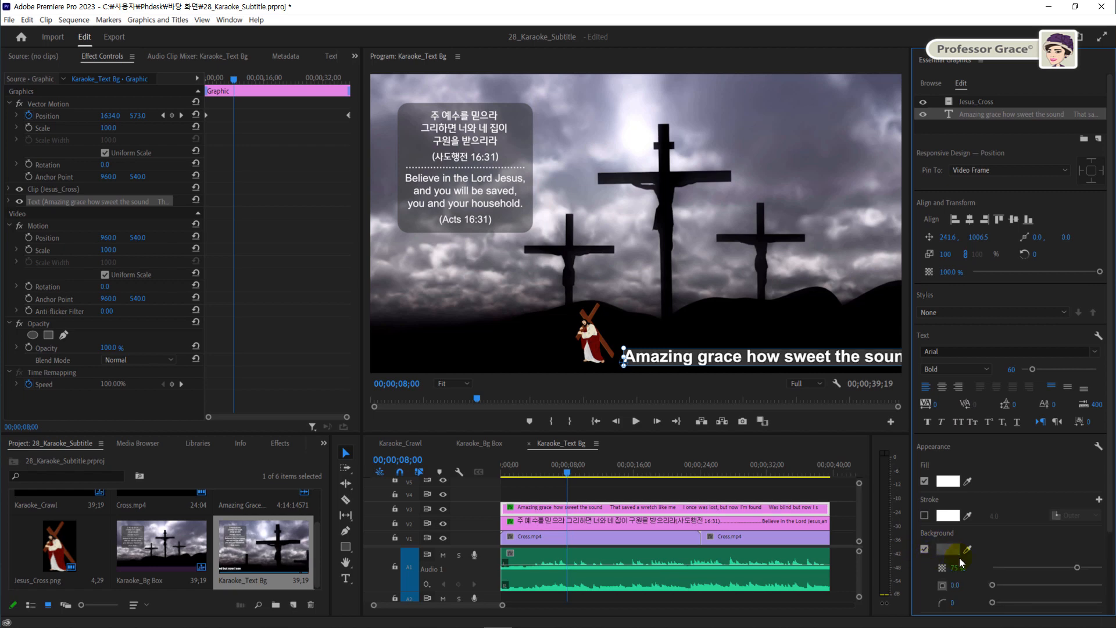
{"action": "left_click", "coordinate": [951, 551]}
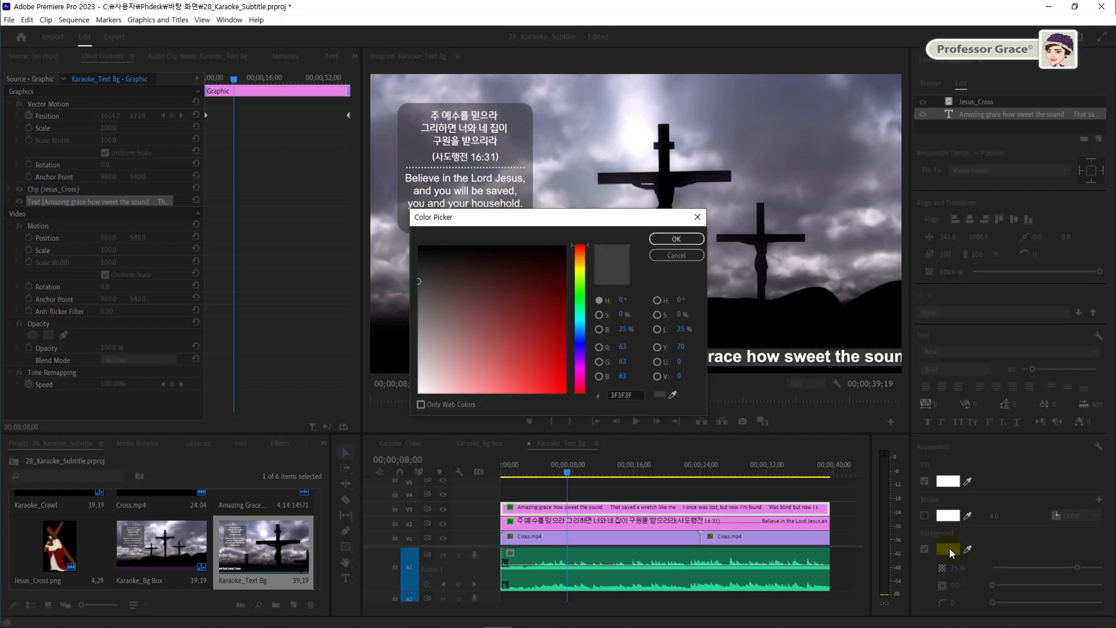
{"action": "left_click_drag", "start_coordinate": [546, 216], "coordinate": [717, 96]}
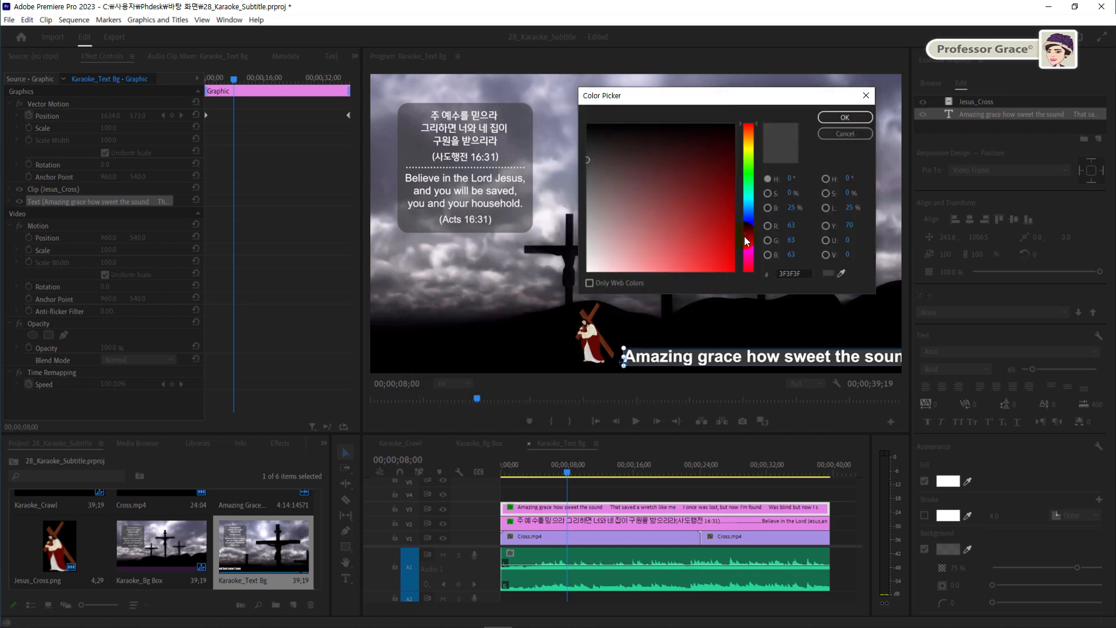
{"action": "left_click", "coordinate": [808, 274]}
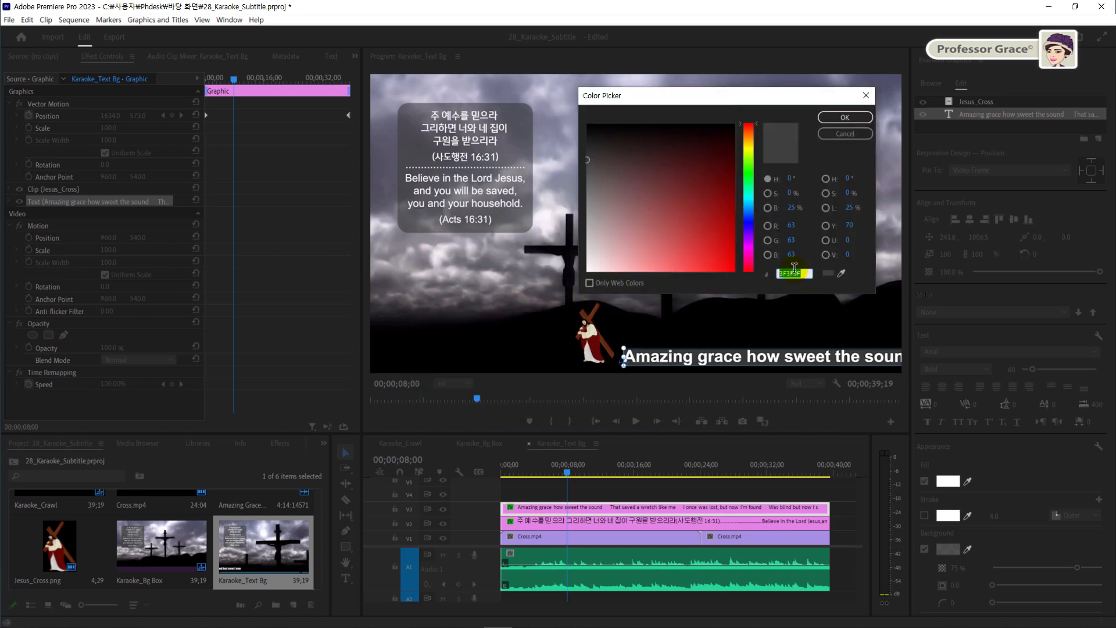
{"action": "type", "text": "F"}
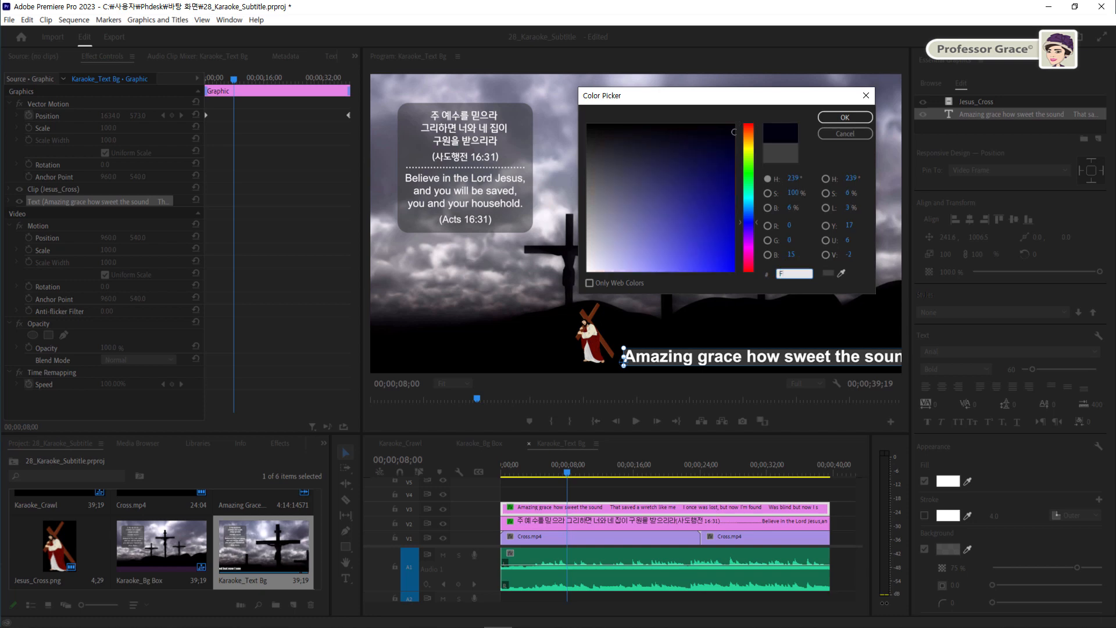
{"action": "type", "text": "F"}
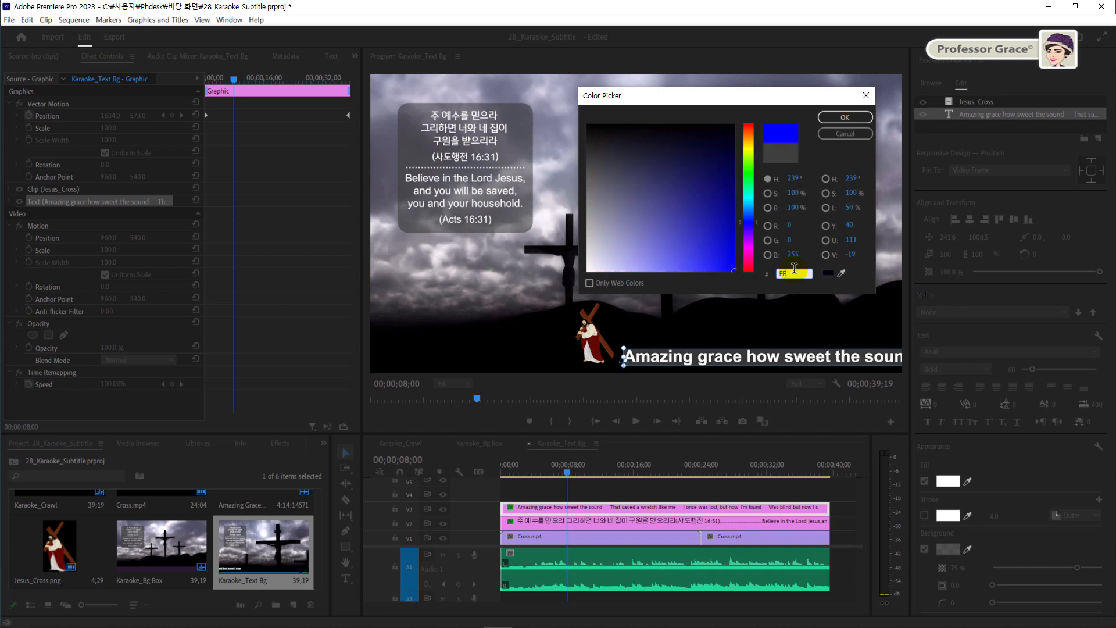
{"action": "type", "text": "5E"}
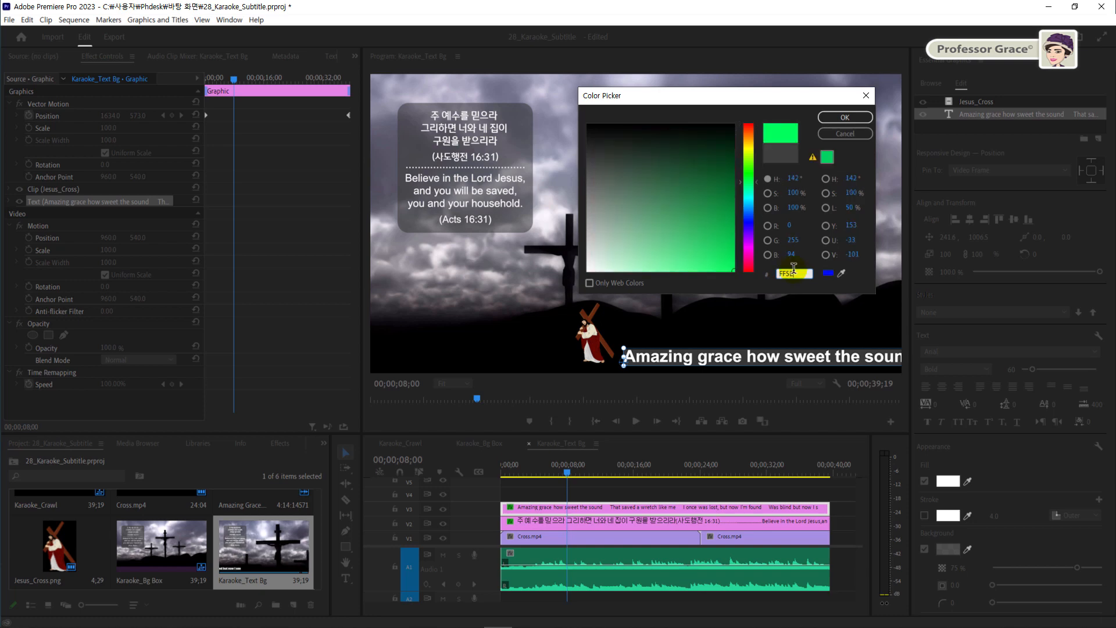
{"action": "type", "text": "1"}
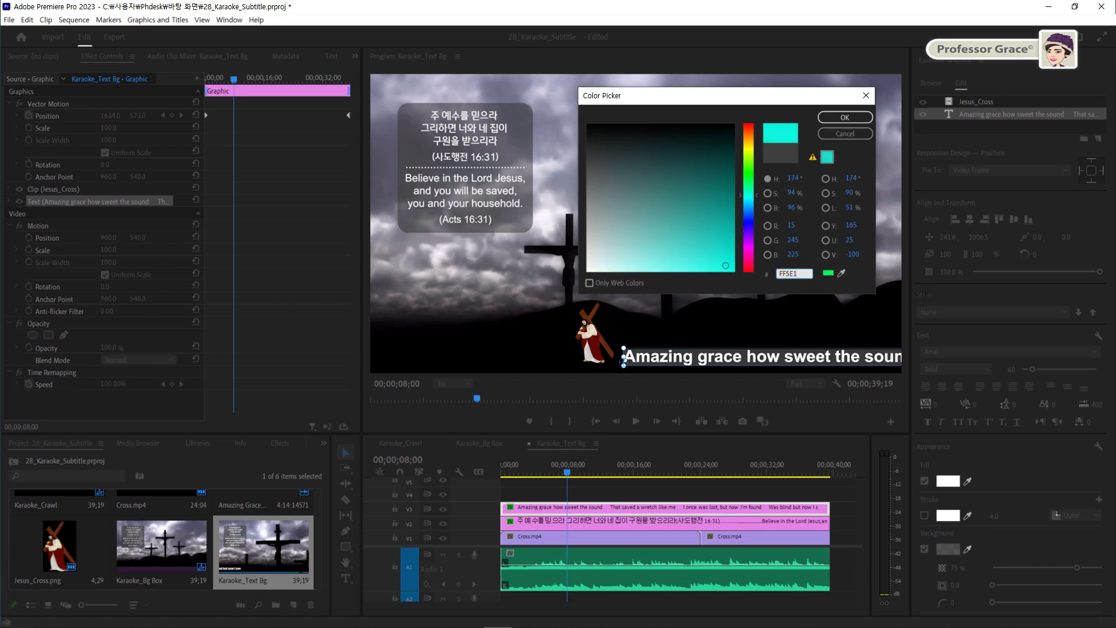
{"action": "type", "text": "3"}
{"action": "key", "text": "Return"}
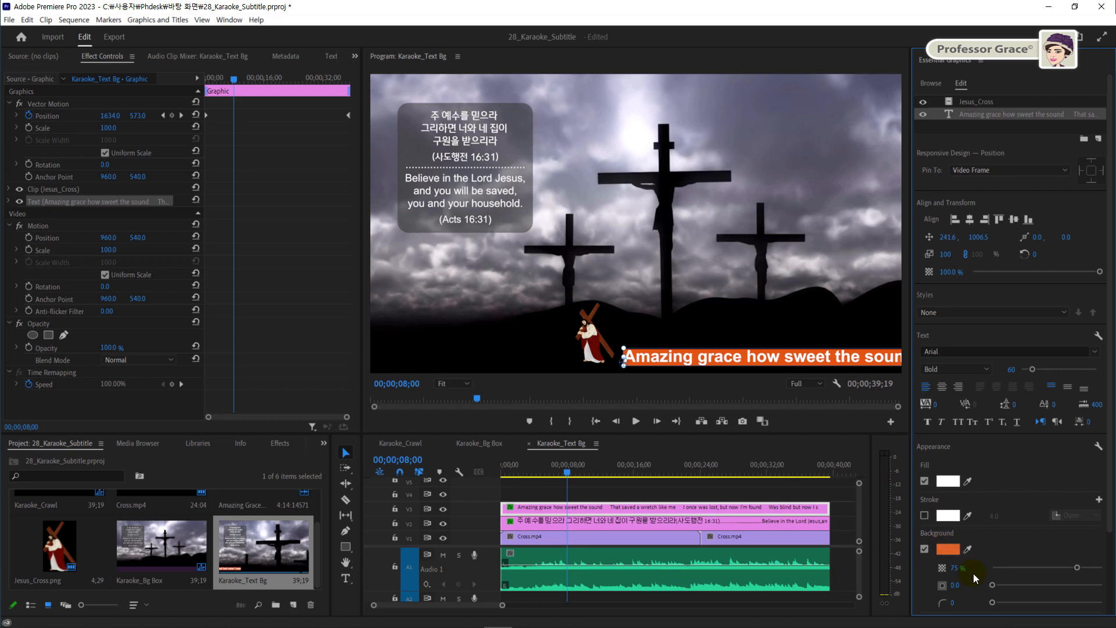
Set the lyrics background's opacity to 100% and its size to 10, then deselect the graphic.
{"action": "scroll", "coordinate": [973, 574], "scroll_direction": "down", "scroll_amount": 3}
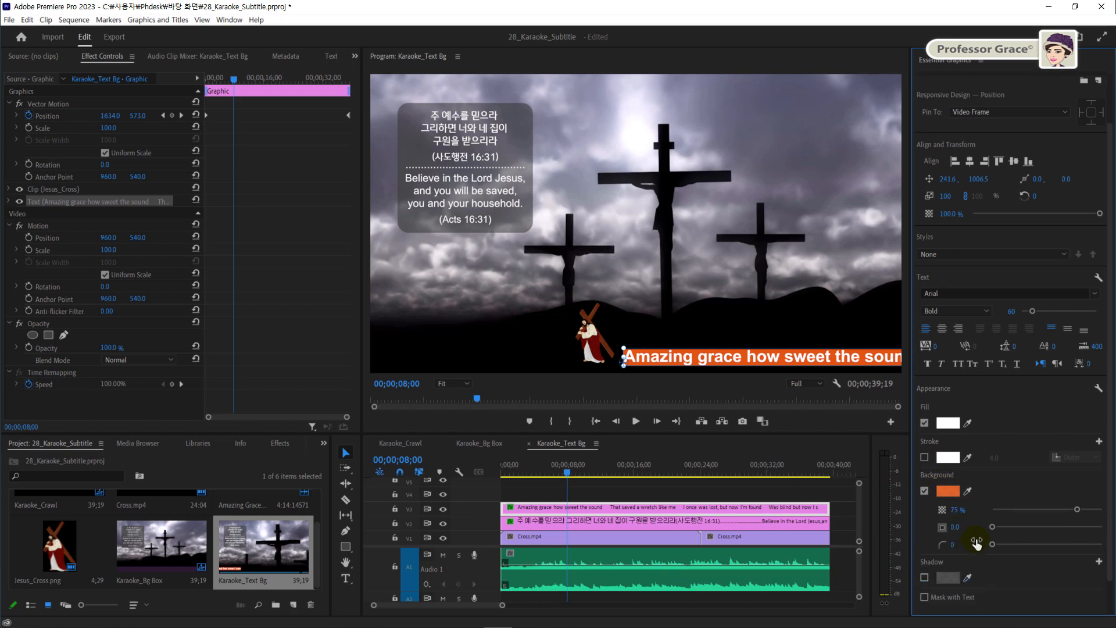
{"action": "left_click", "coordinate": [958, 510]}
{"action": "type", "text": "100"}
{"action": "left_click", "coordinate": [967, 526]}
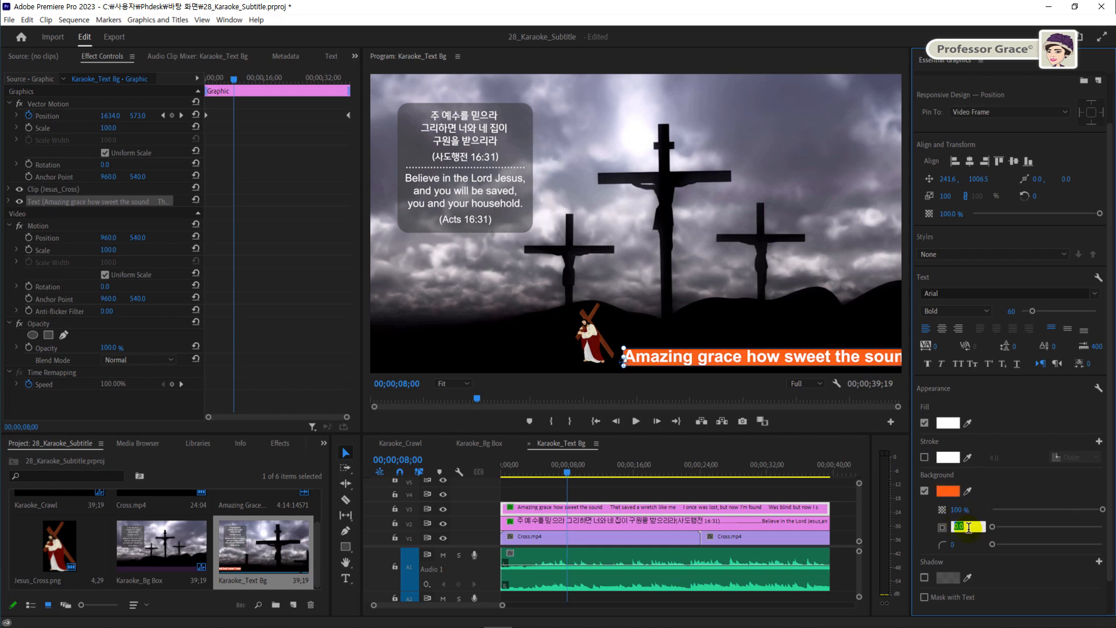
{"action": "type", "text": "10"}
{"action": "key", "text": "Return"}
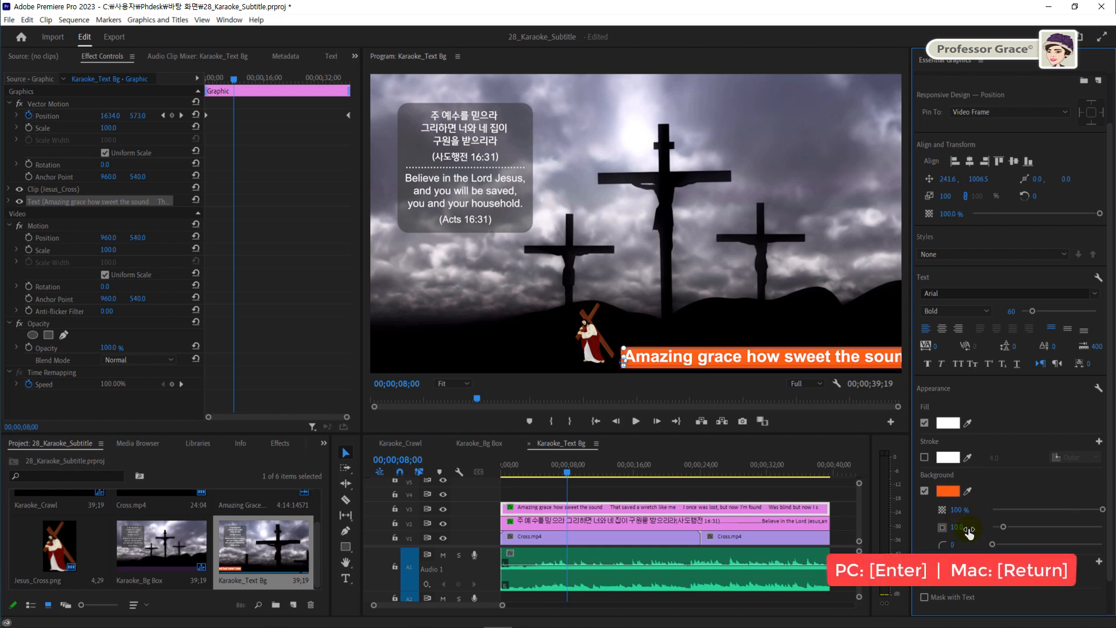
{"action": "left_click", "coordinate": [847, 508]}
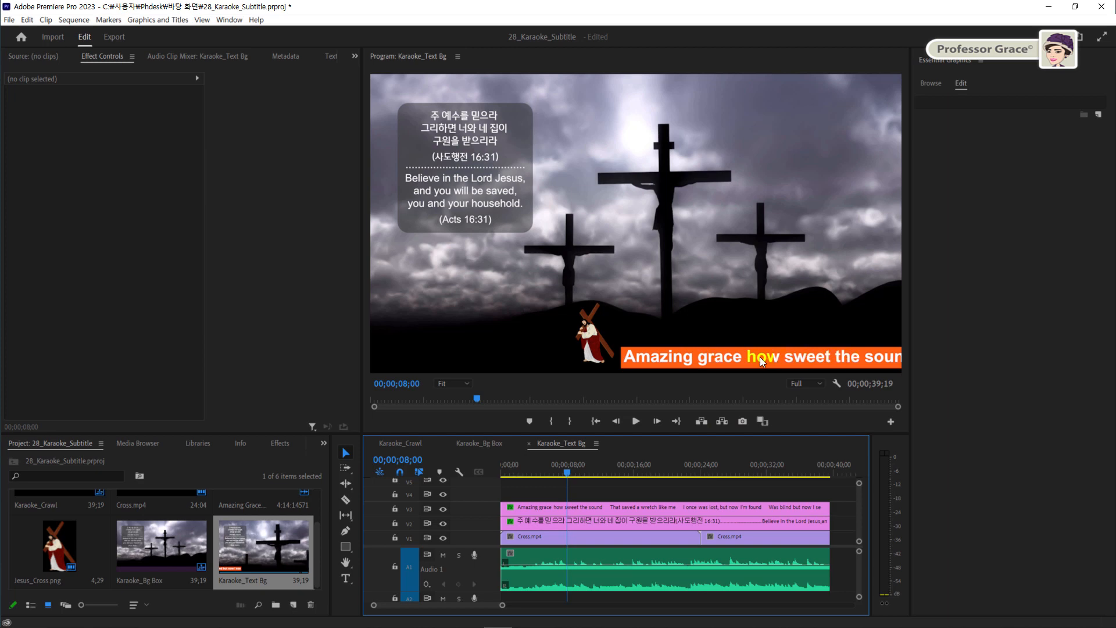
Move the Jesus_Cross figure onto the start of the orange lyrics bar, above "Amazing", at about 304.6, 830.
{"action": "left_click", "coordinate": [671, 508]}
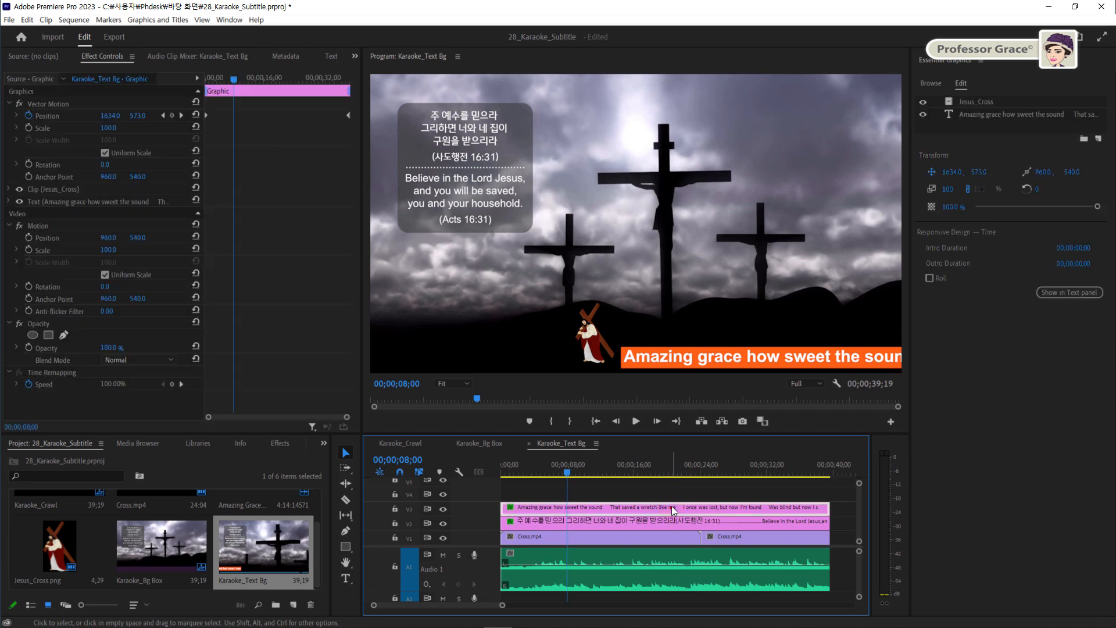
{"action": "left_click", "coordinate": [594, 357]}
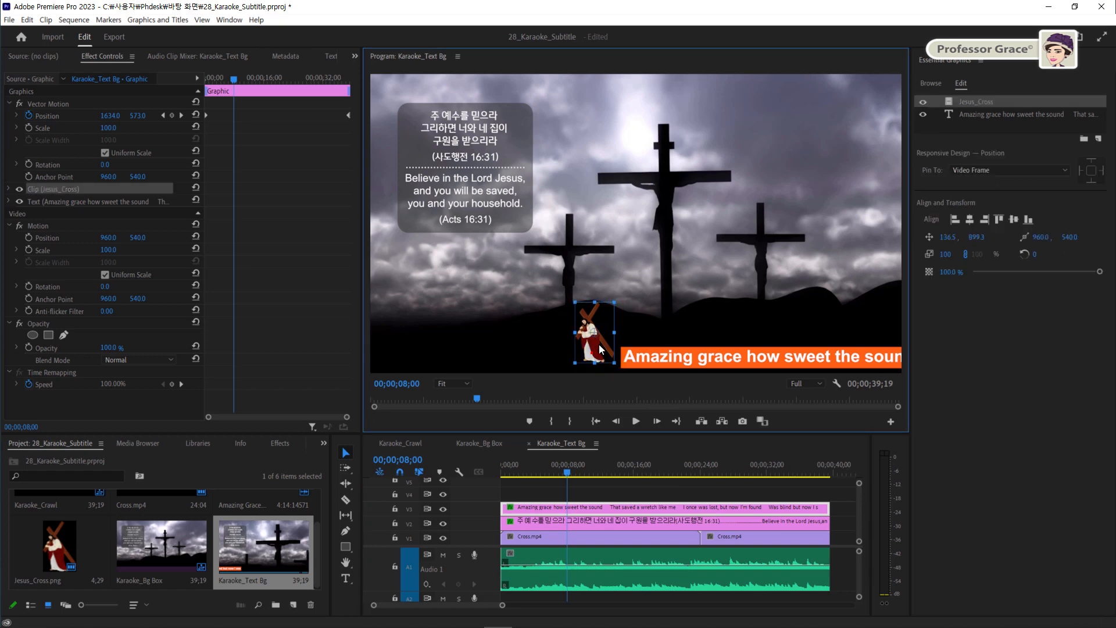
{"action": "left_click_drag", "start_coordinate": [600, 349], "coordinate": [640, 339]}
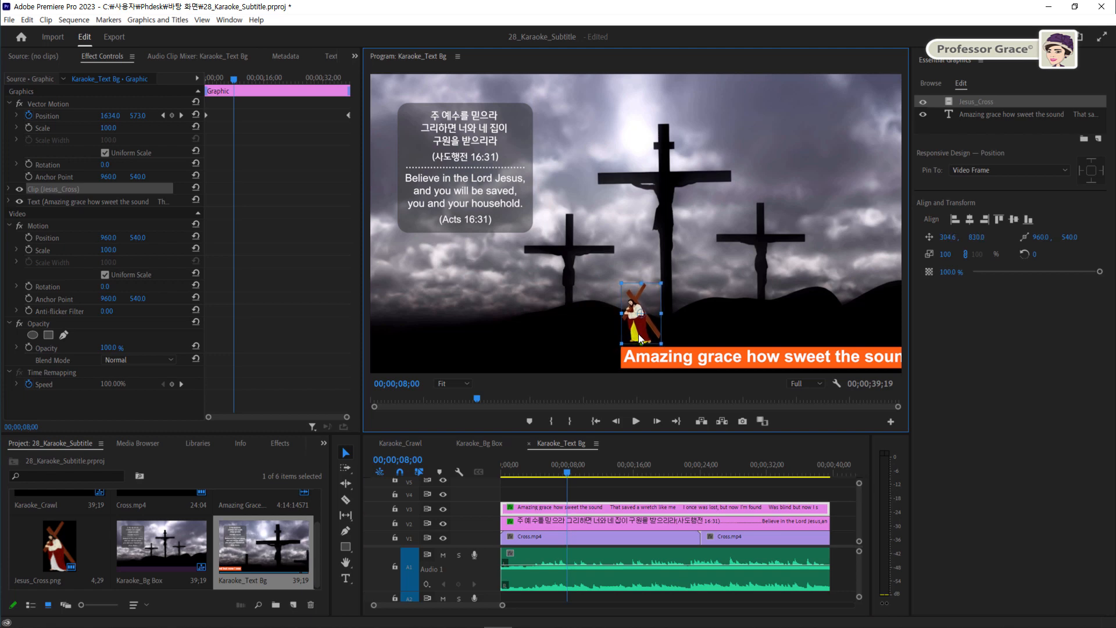
Duplicate the Jesus_Cross layer and move the copy horizontally to stand above the start of "I once was lost", at about x 2323.
{"action": "key", "text": "ctrl+c"}
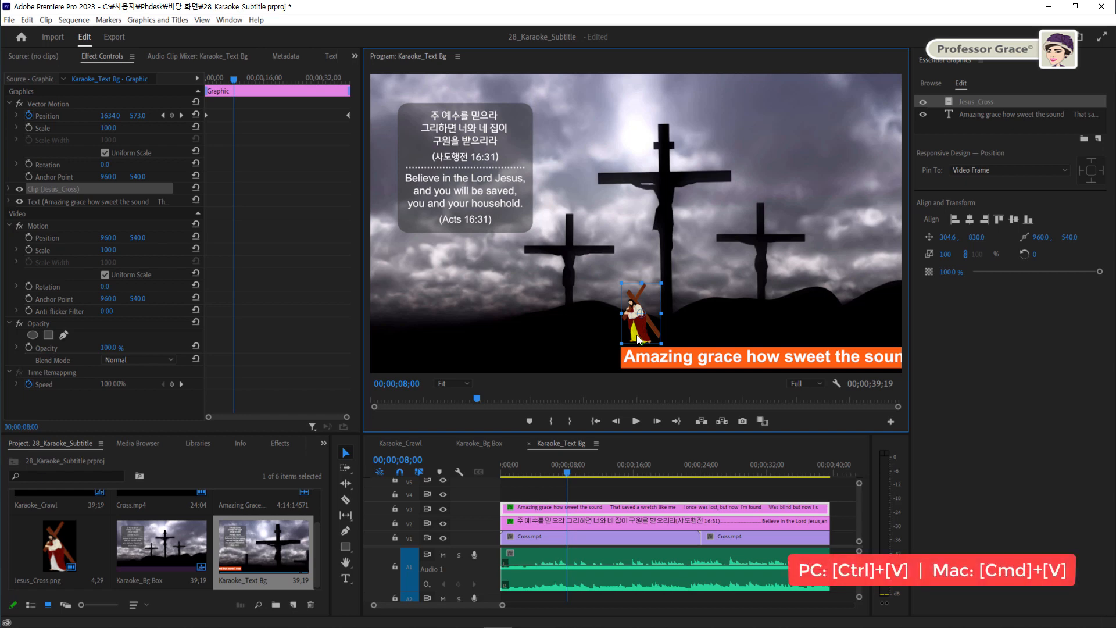
{"action": "key", "text": "ctrl+v"}
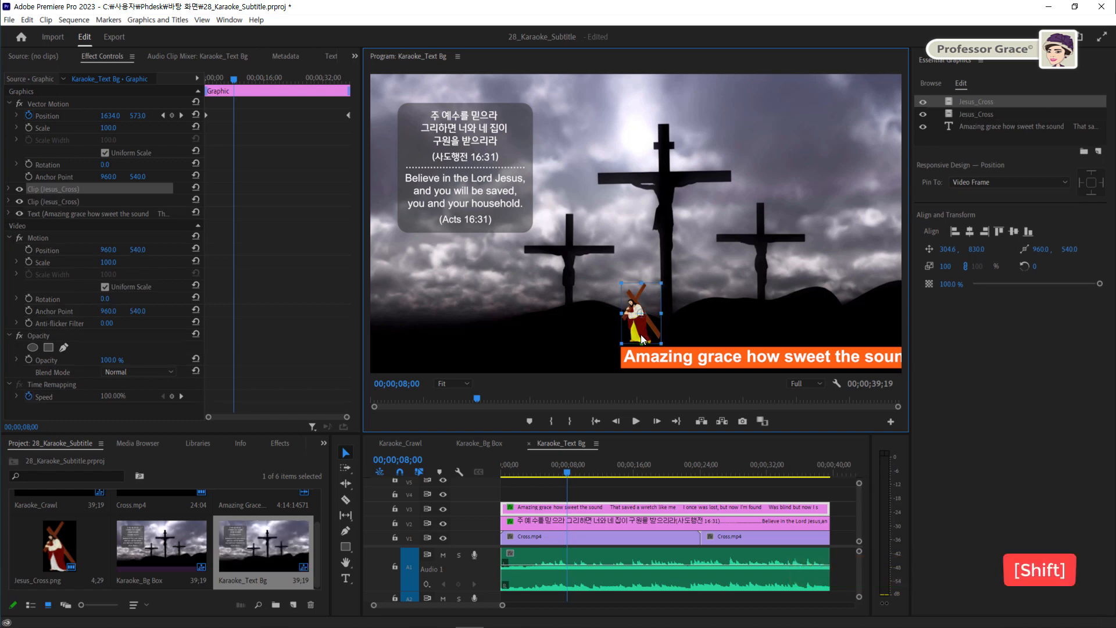
{"action": "left_click_drag", "start_coordinate": [642, 339], "coordinate": [878, 338]}
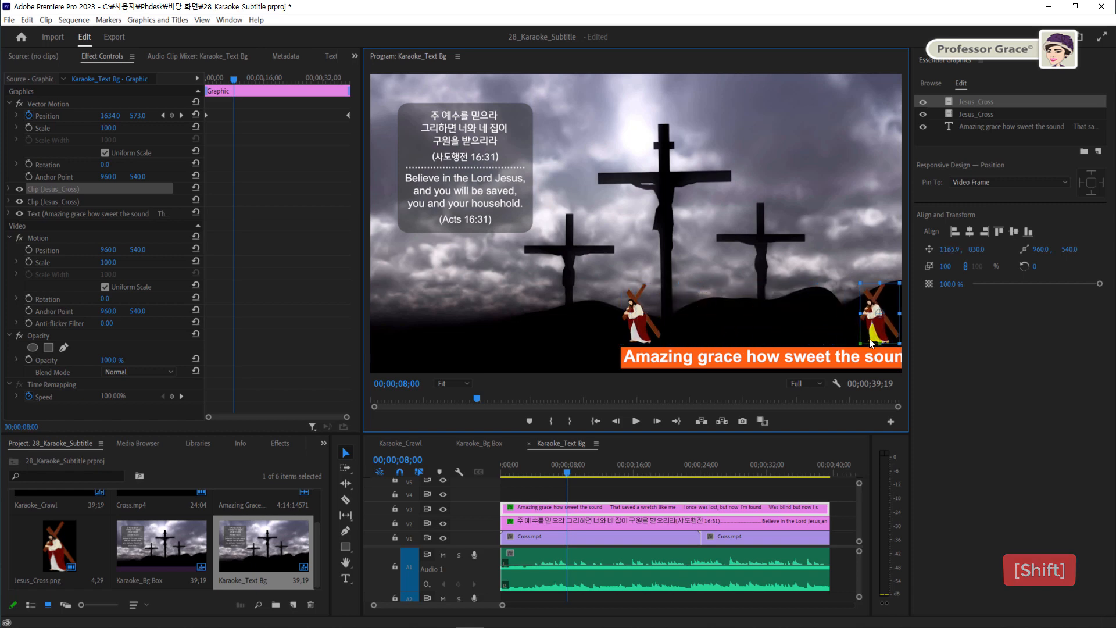
{"action": "left_click", "coordinate": [634, 471]}
{"action": "left_click", "coordinate": [664, 474]}
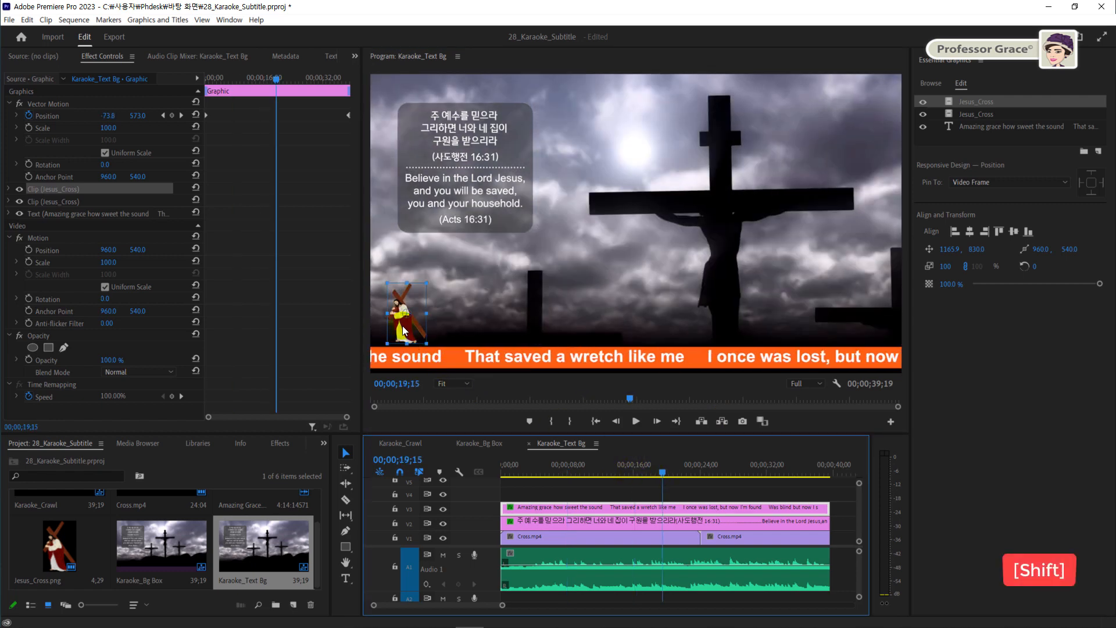
{"action": "left_click_drag", "start_coordinate": [403, 329], "coordinate": [721, 331]}
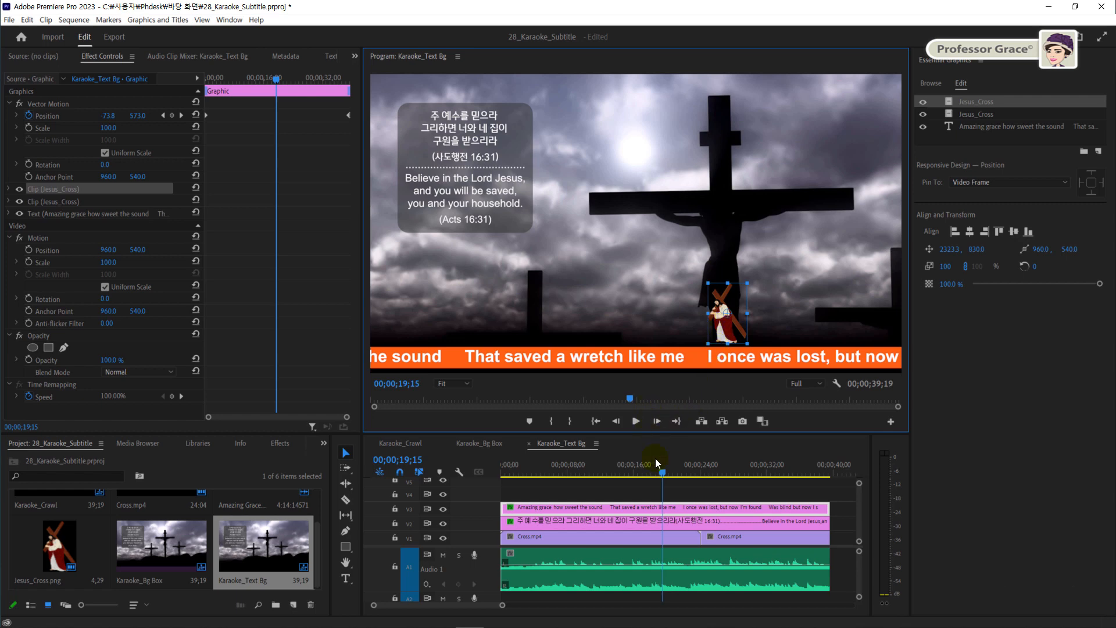
{"action": "left_click", "coordinate": [655, 492]}
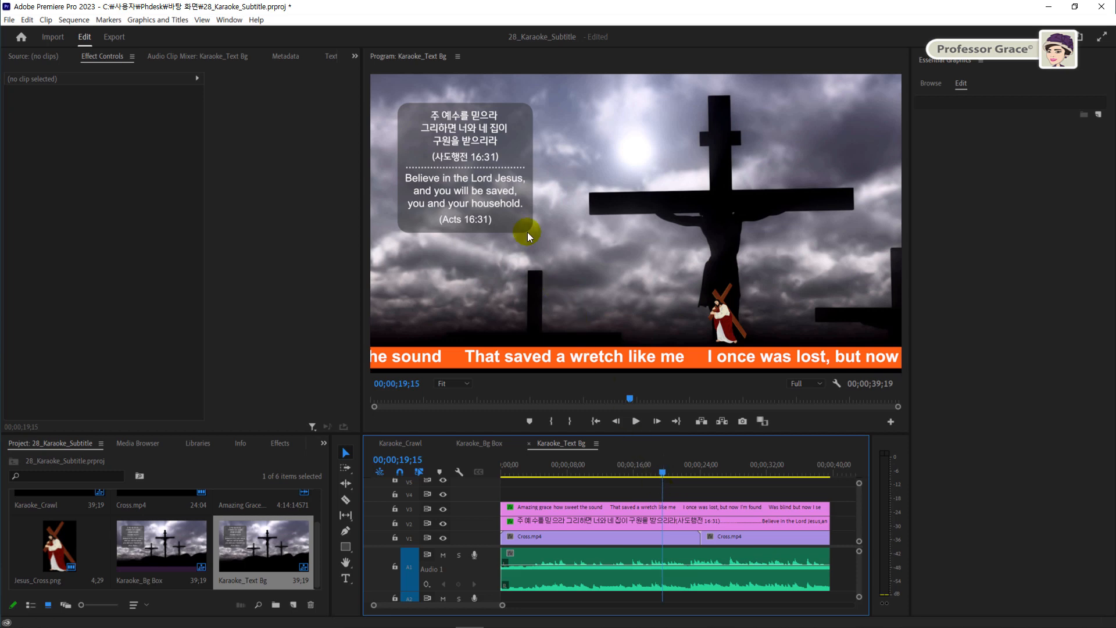
Play the Karaoke_Text Bg sequence from its start in the maximized program monitor.
{"action": "key", "text": "grave"}
{"action": "left_click", "coordinate": [394, 61]}
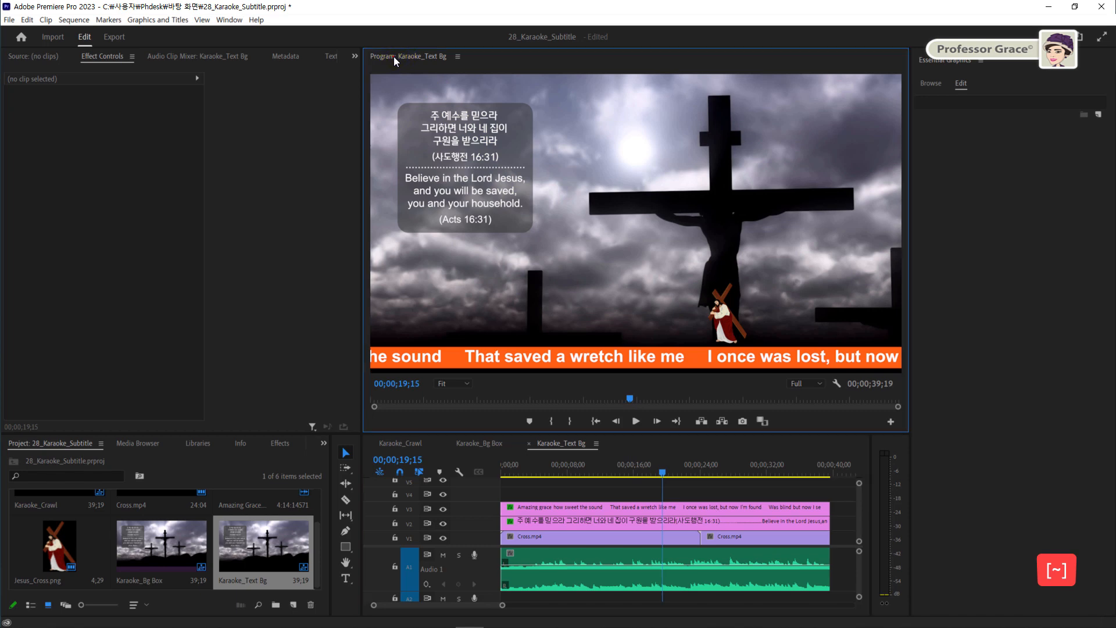
{"action": "double_click", "coordinate": [403, 60]}
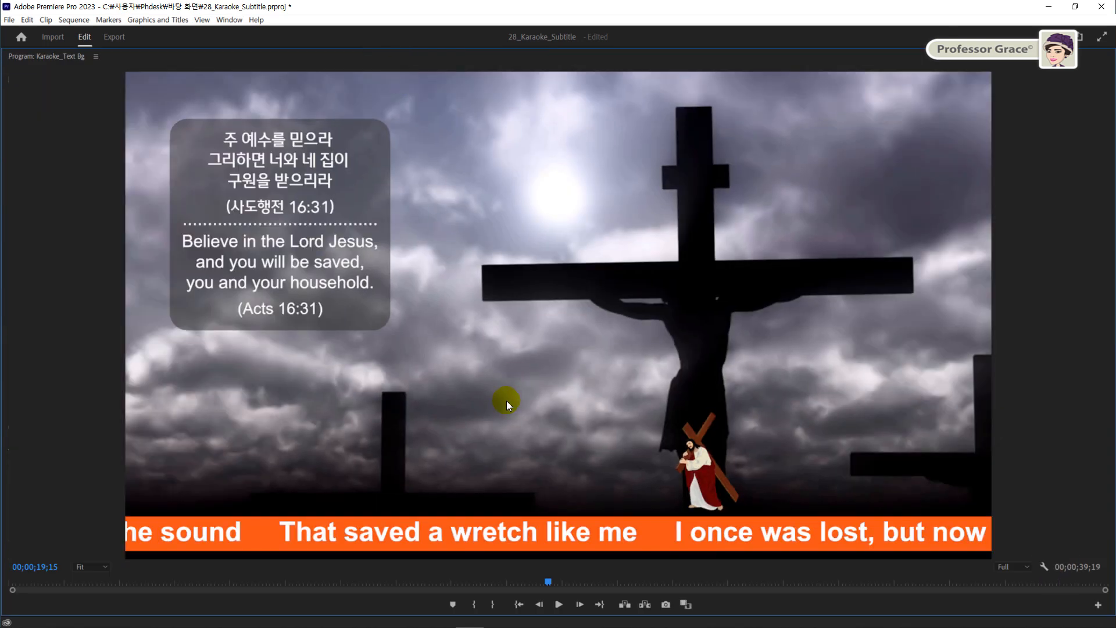
{"action": "key", "text": "Home"}
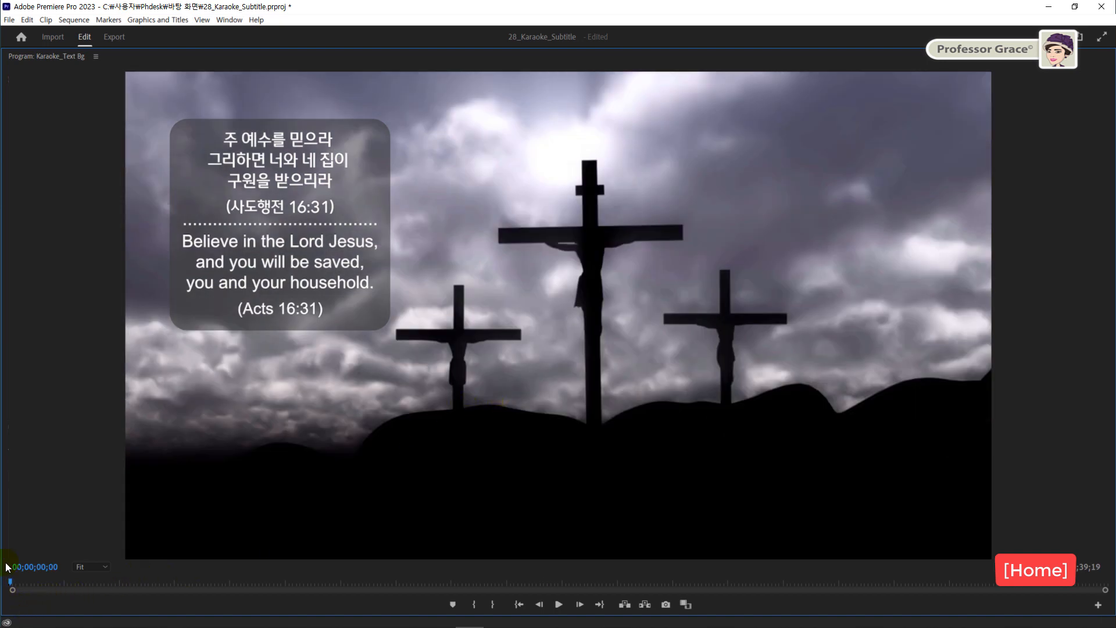
{"action": "key", "text": "space"}
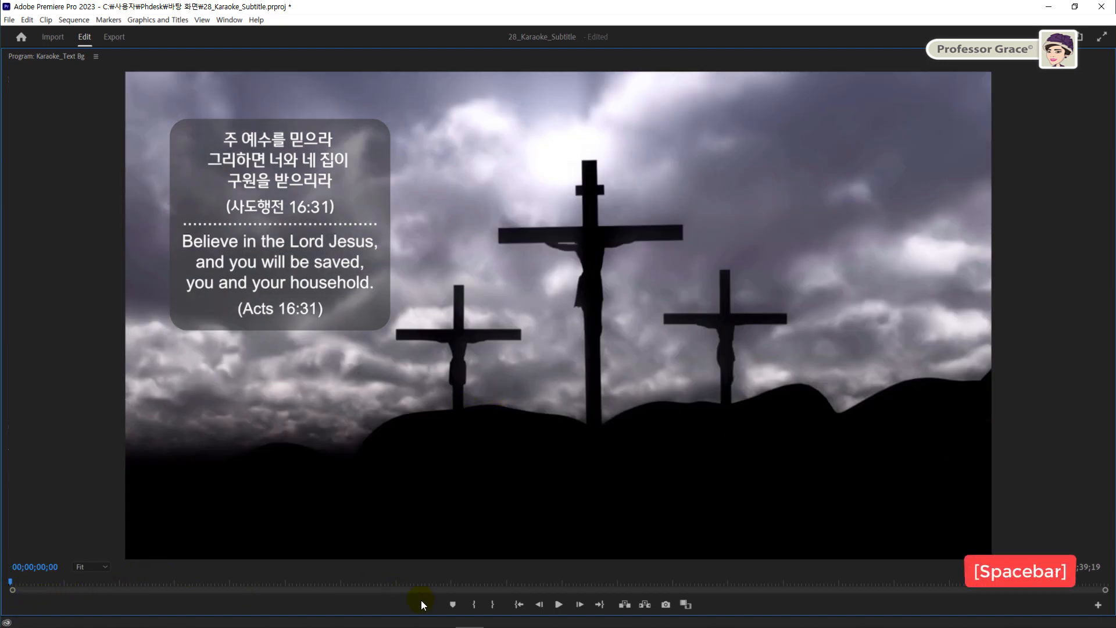